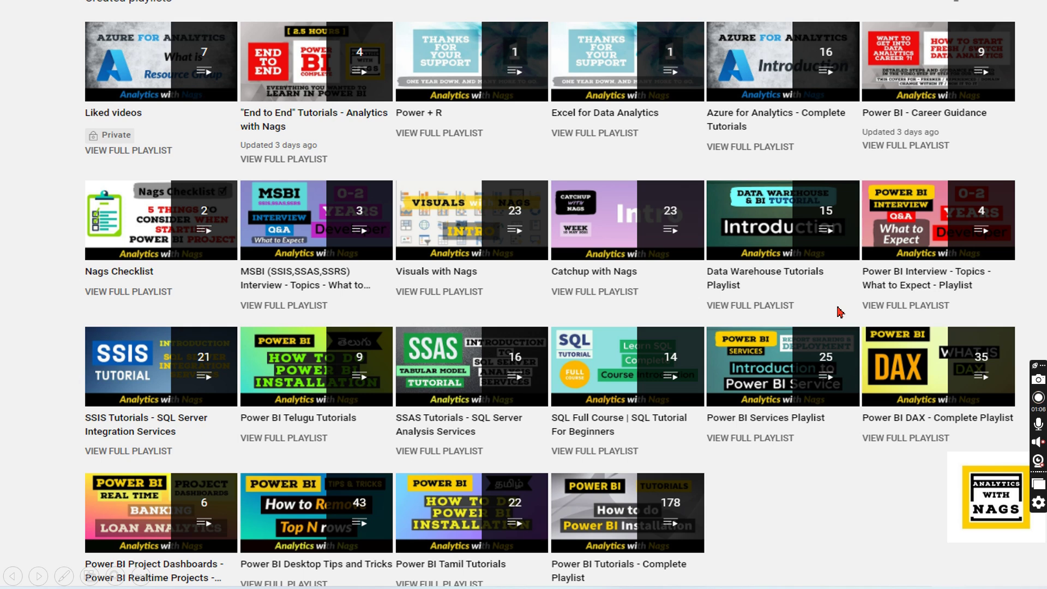
# Step: Leave the slideshow, switch to the End to End report in Power BI Desktop, and delete its Expense page
pyautogui.click(840, 311)
pyautogui.click(839, 308)
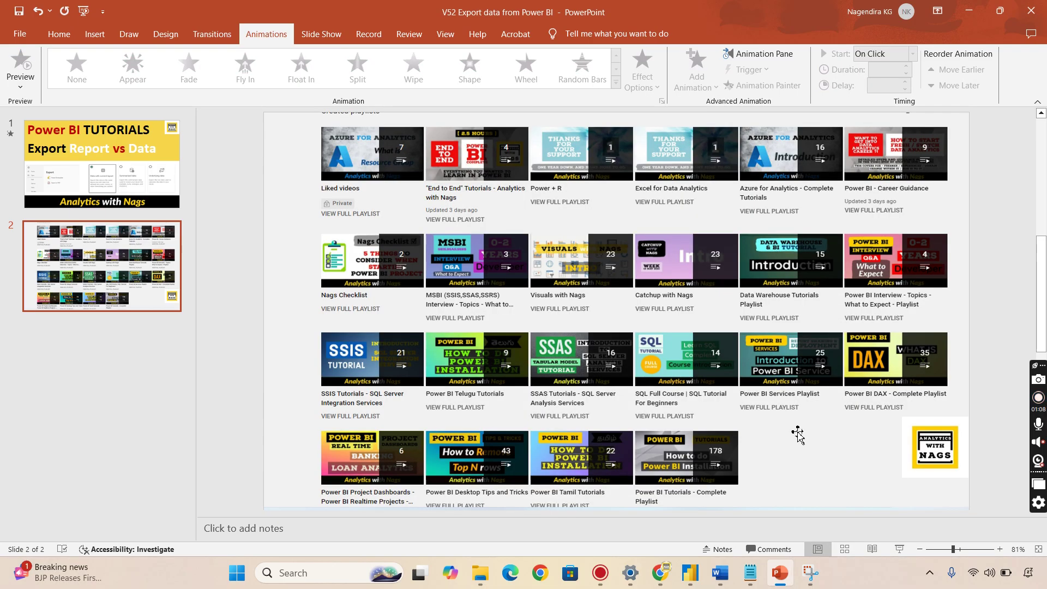
pyautogui.click(689, 571)
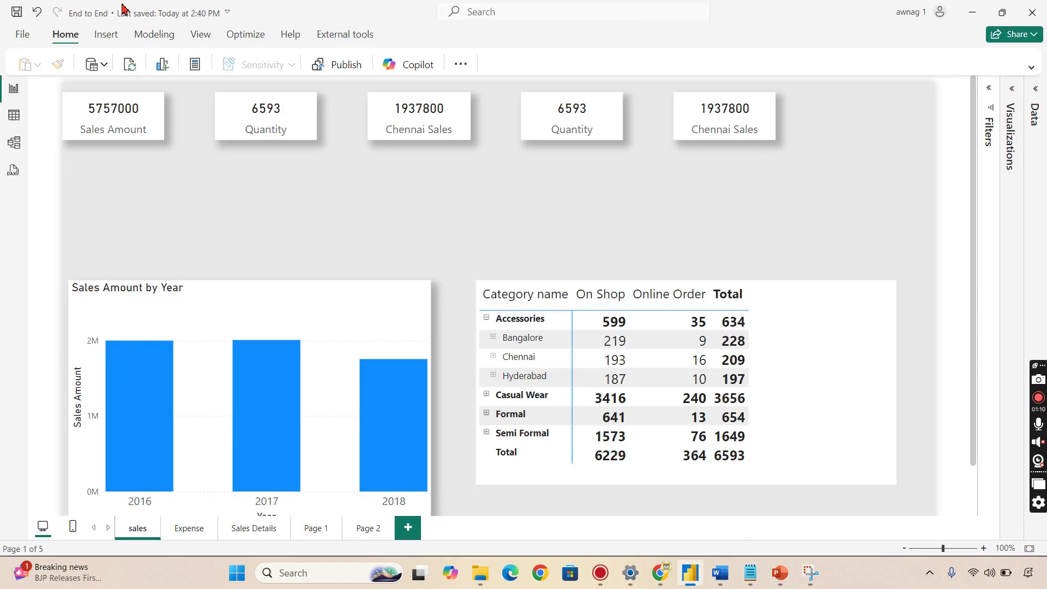
pyautogui.click(196, 527)
pyautogui.rightClick(197, 533)
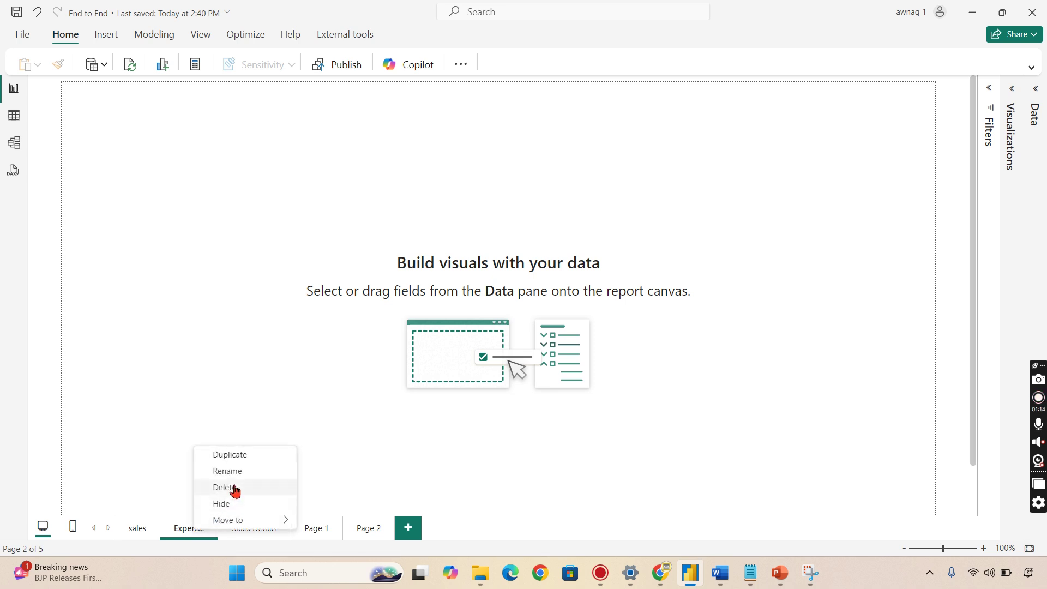
pyautogui.click(234, 489)
pyautogui.click(633, 313)
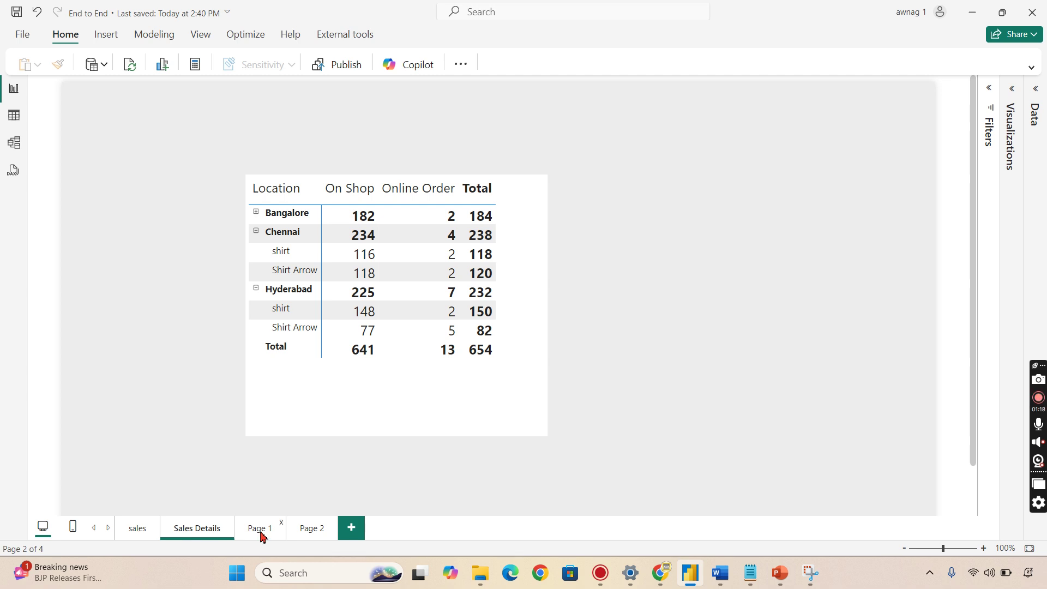
# Step: Delete the blank report page named Page 2
pyautogui.click(261, 532)
pyautogui.click(306, 533)
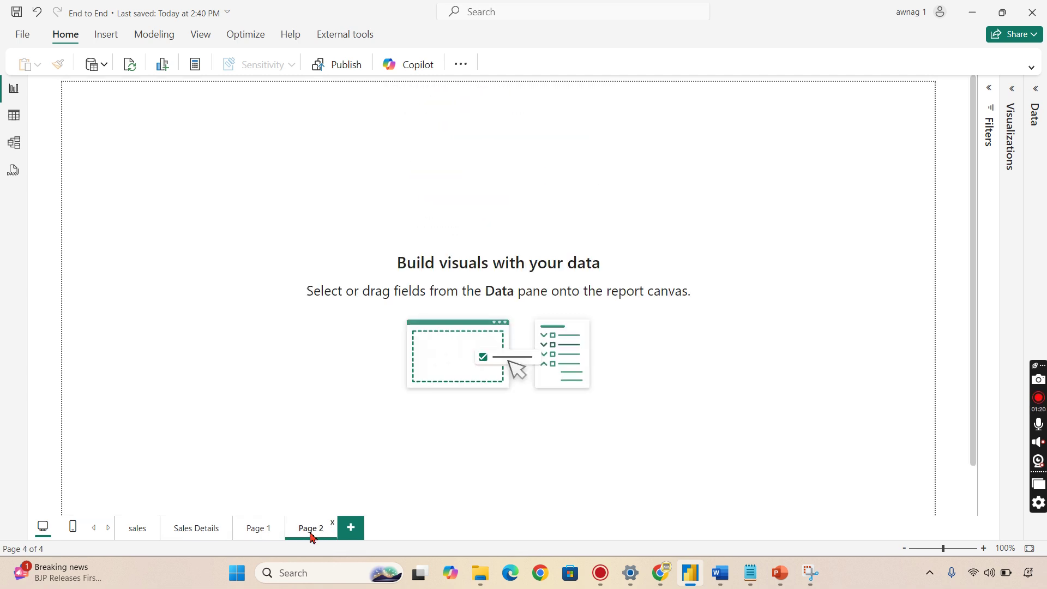
pyautogui.rightClick(312, 537)
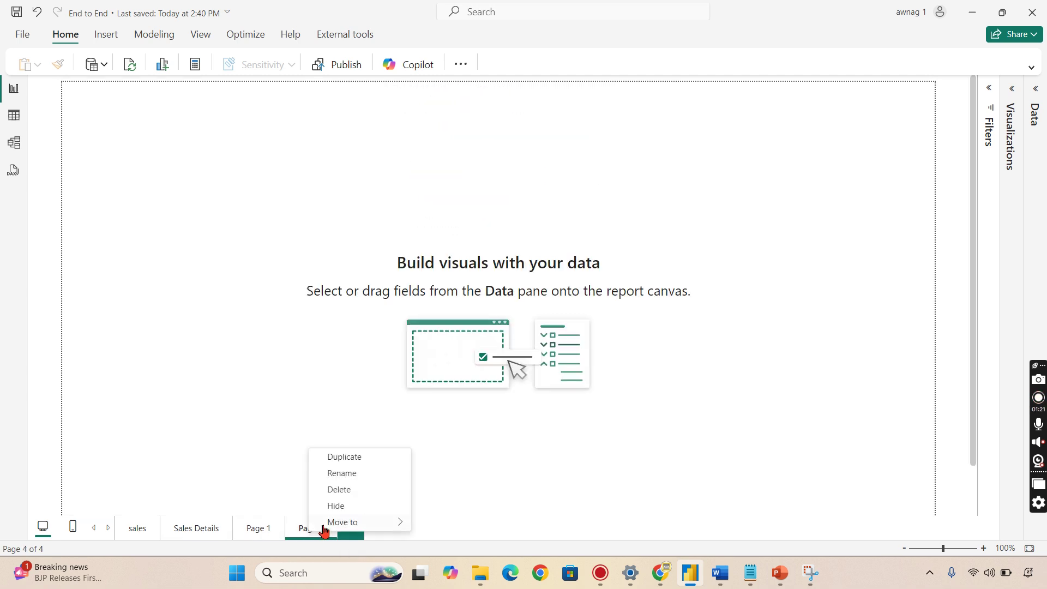
pyautogui.click(349, 491)
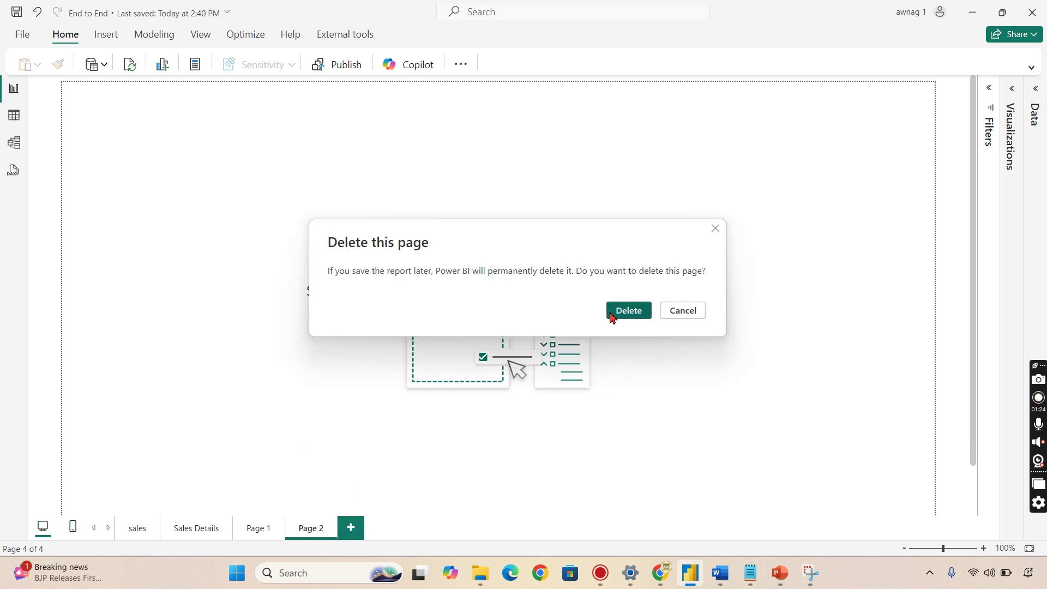
pyautogui.click(627, 310)
# Step: On the sales page, move the Sales Amount by Year chart and the category matrix up, and shift the Sales Amount card slightly right
pyautogui.click(134, 530)
pyautogui.click(221, 532)
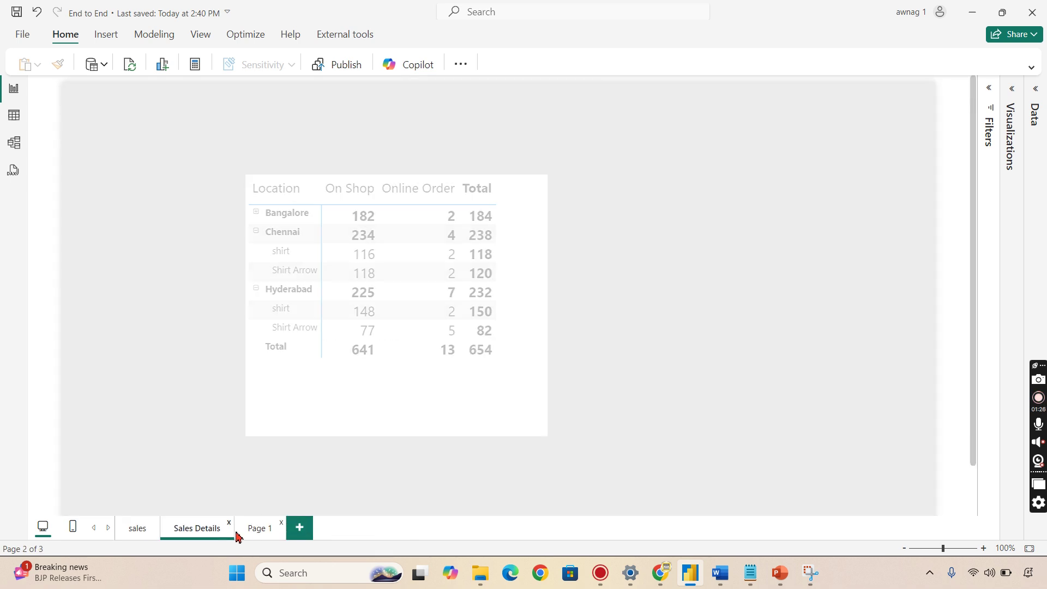
pyautogui.click(252, 535)
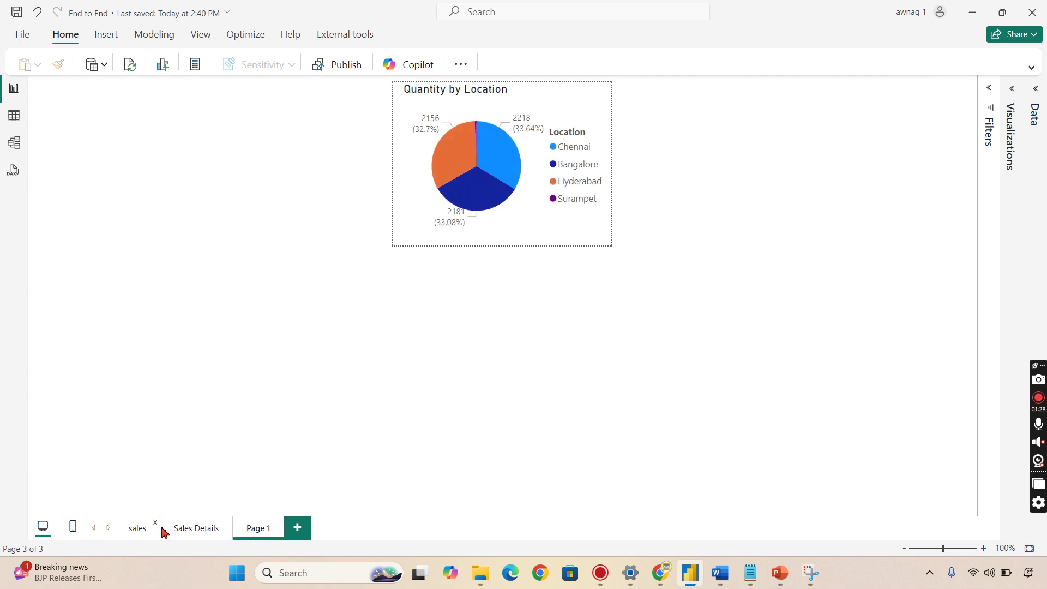
pyautogui.click(158, 530)
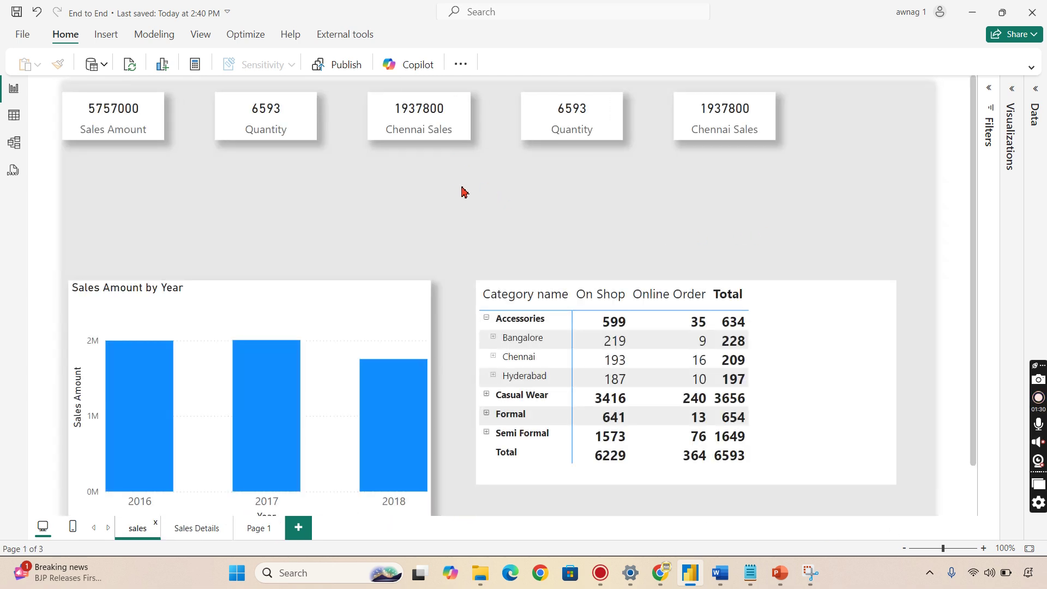
pyautogui.moveTo(310, 297); pyautogui.dragTo(322, 256)
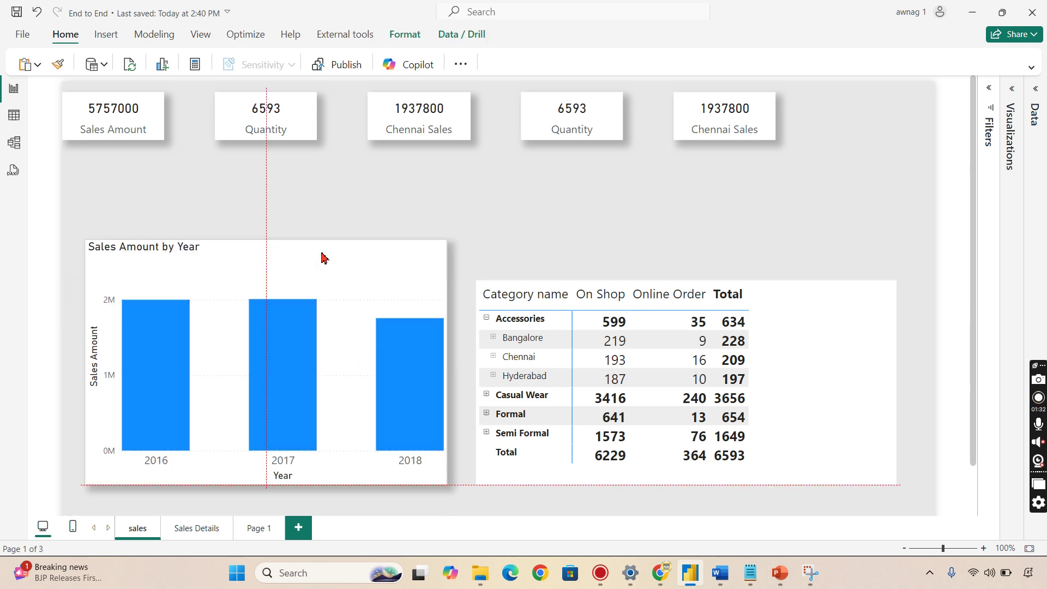
pyautogui.moveTo(554, 288); pyautogui.dragTo(558, 247)
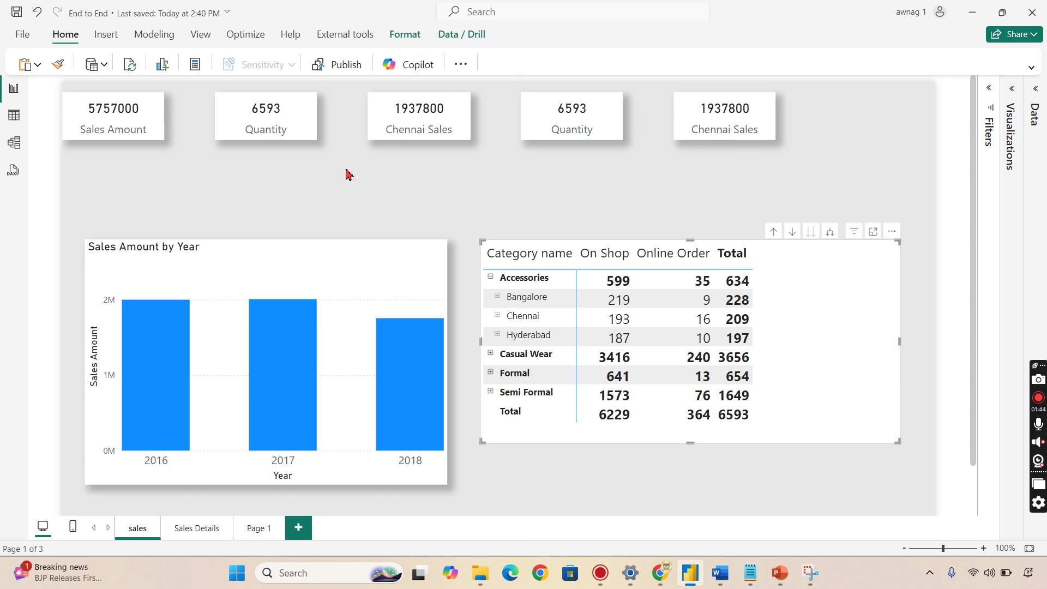
pyautogui.moveTo(120, 108); pyautogui.dragTo(119, 109)
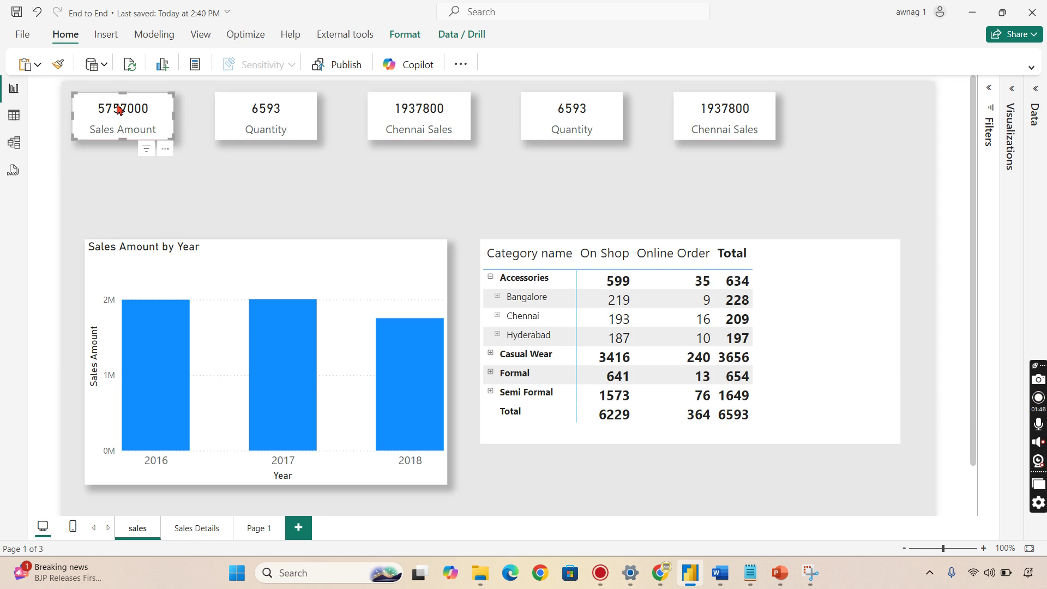
# Step: Export the whole End to End report to PDF
pyautogui.click(23, 35)
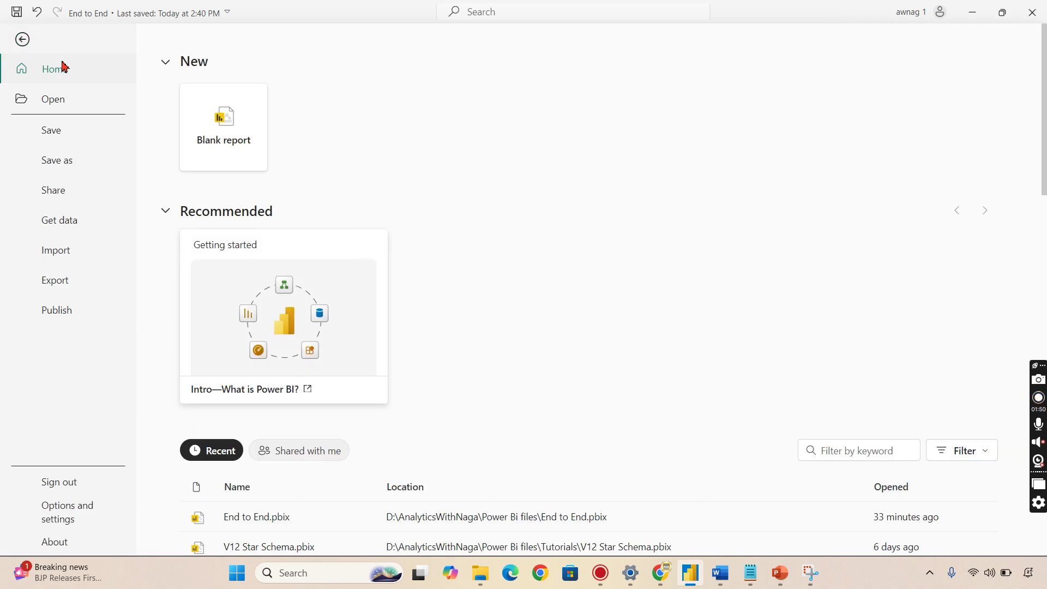
pyautogui.click(79, 280)
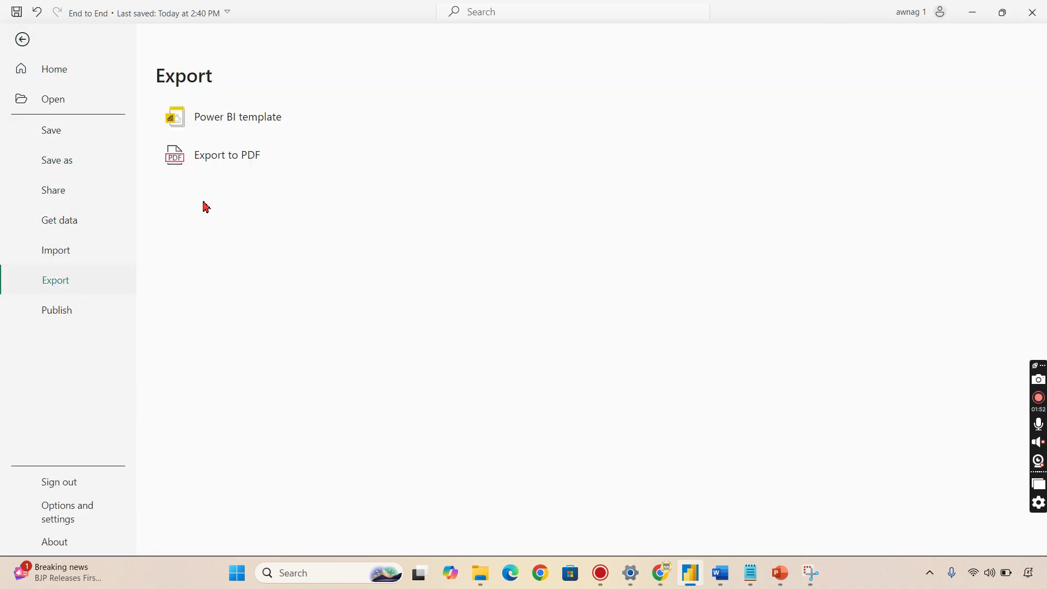
pyautogui.click(234, 170)
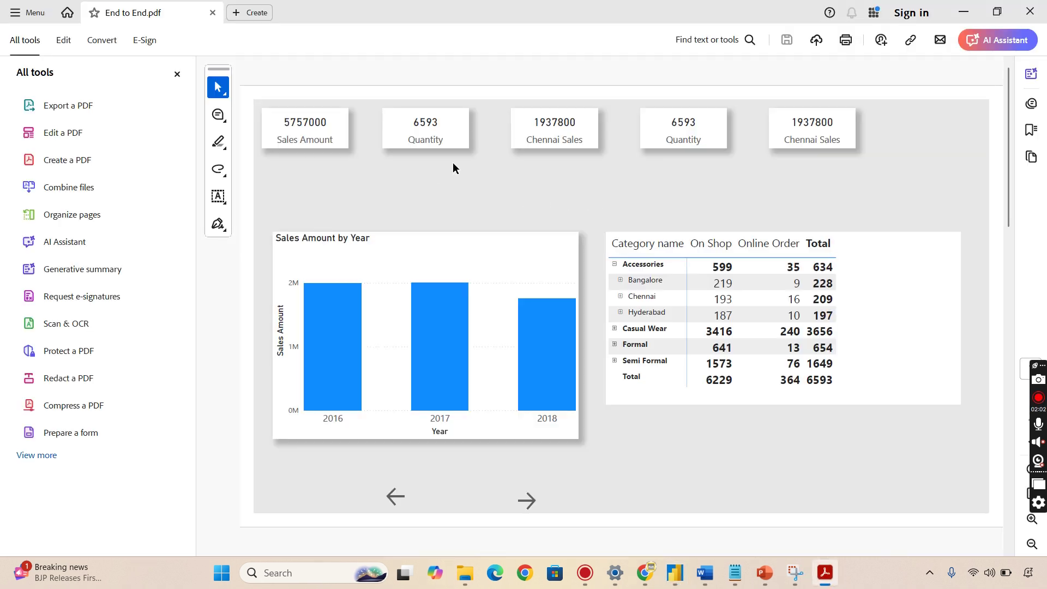
# Step: Examine every page of the exported End to End PDF and compare it with the report in Power BI Desktop
pyautogui.scroll(-3, 453, 167)
pyautogui.scroll(-3, 473, 198)
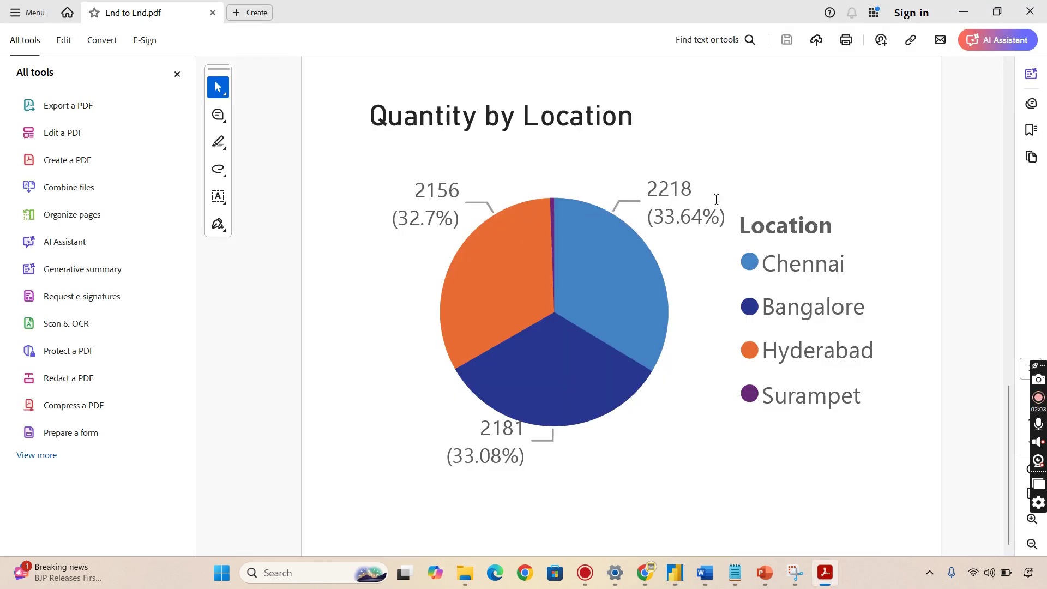
pyautogui.scroll(-1, 734, 199)
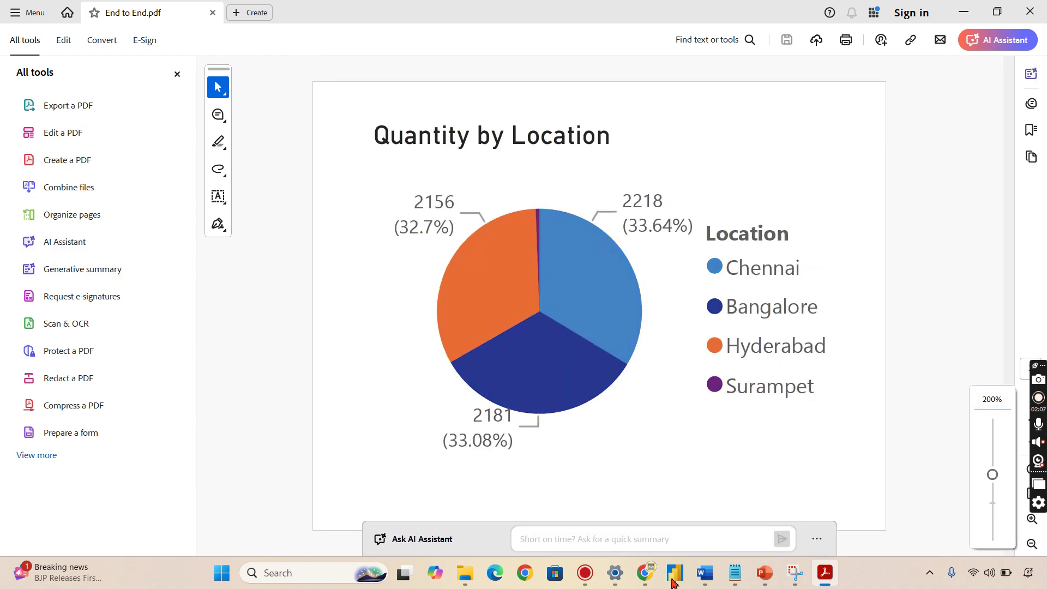
pyautogui.moveTo(675, 573)
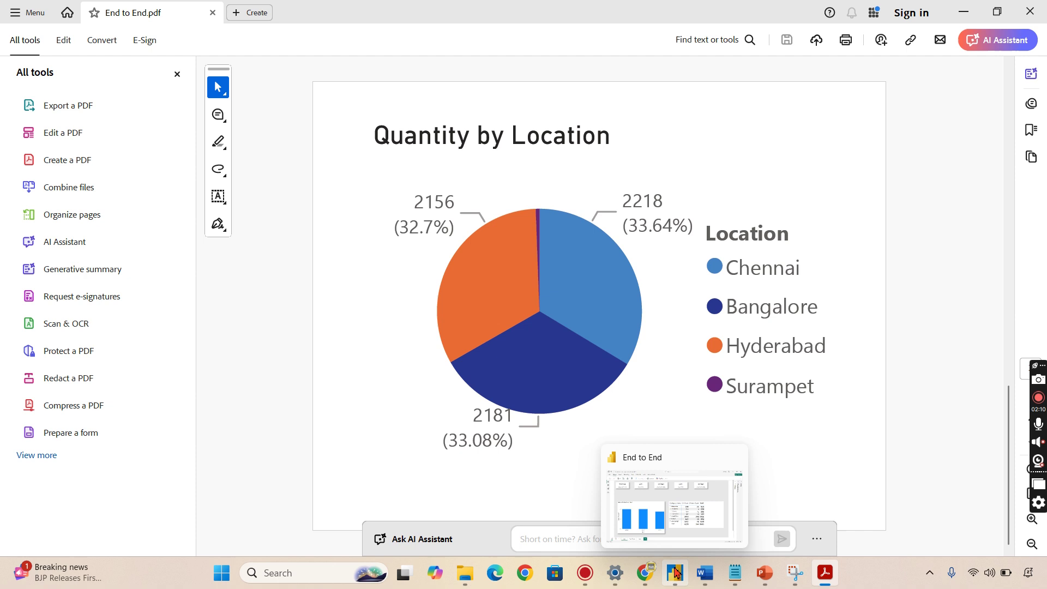
pyautogui.click(662, 494)
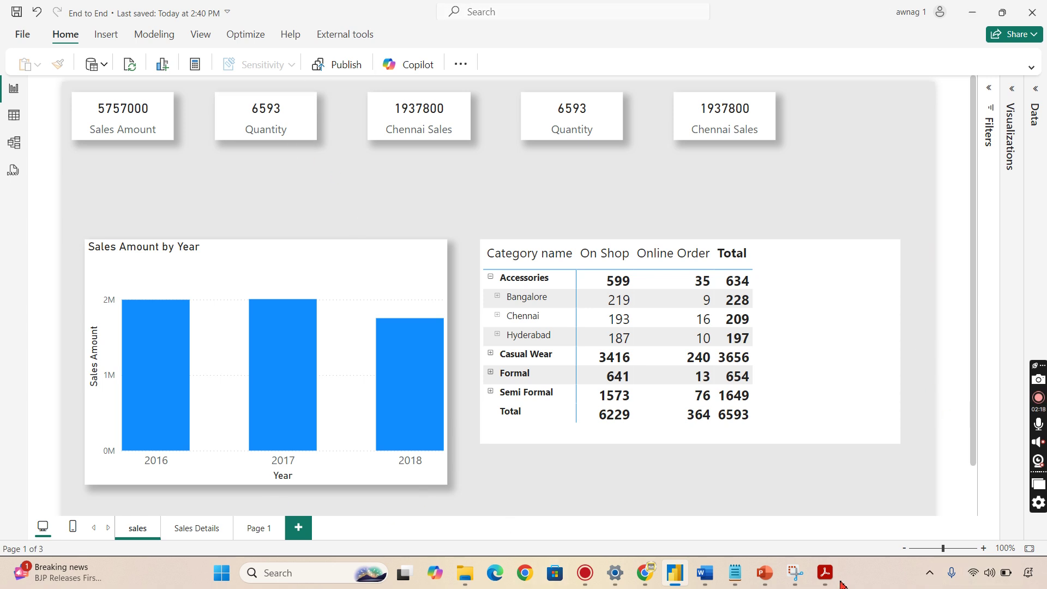
pyautogui.click(825, 572)
pyautogui.keyDown('ctrl'); pyautogui.scroll(5, 778, 326); pyautogui.keyUp('ctrl')
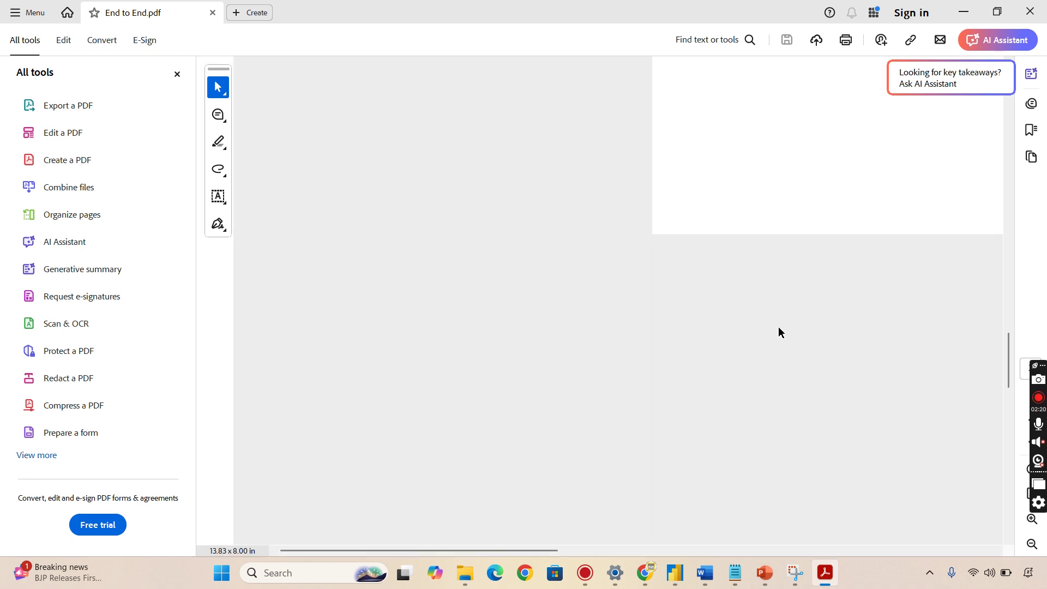
pyautogui.scroll(-6, 778, 319)
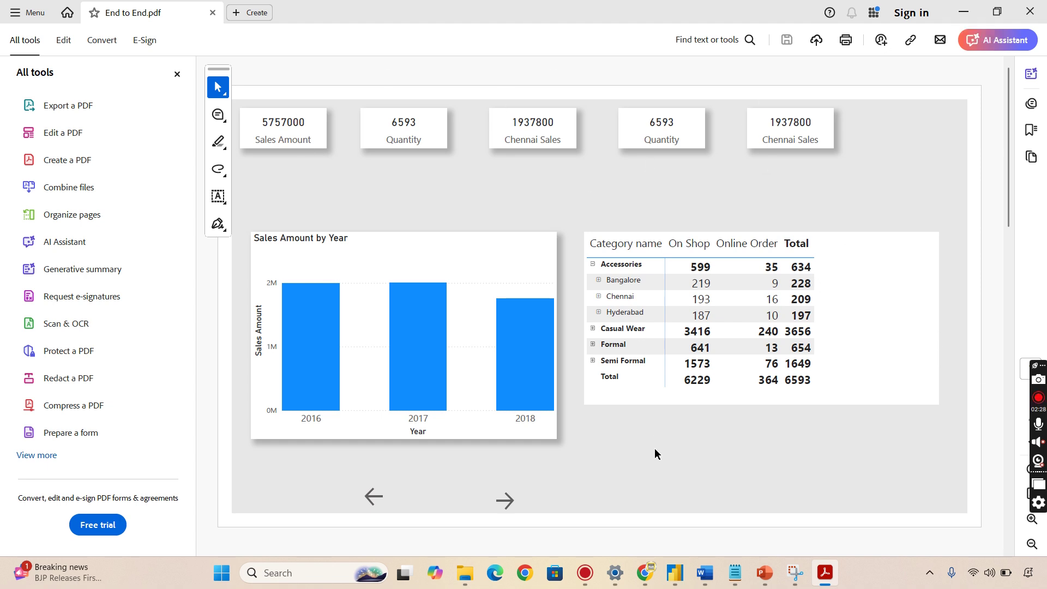
# Step: Switch to the report in the Power BI service in Chrome, export only the current page to PDF with Current Values, and show the page list
pyautogui.click(645, 572)
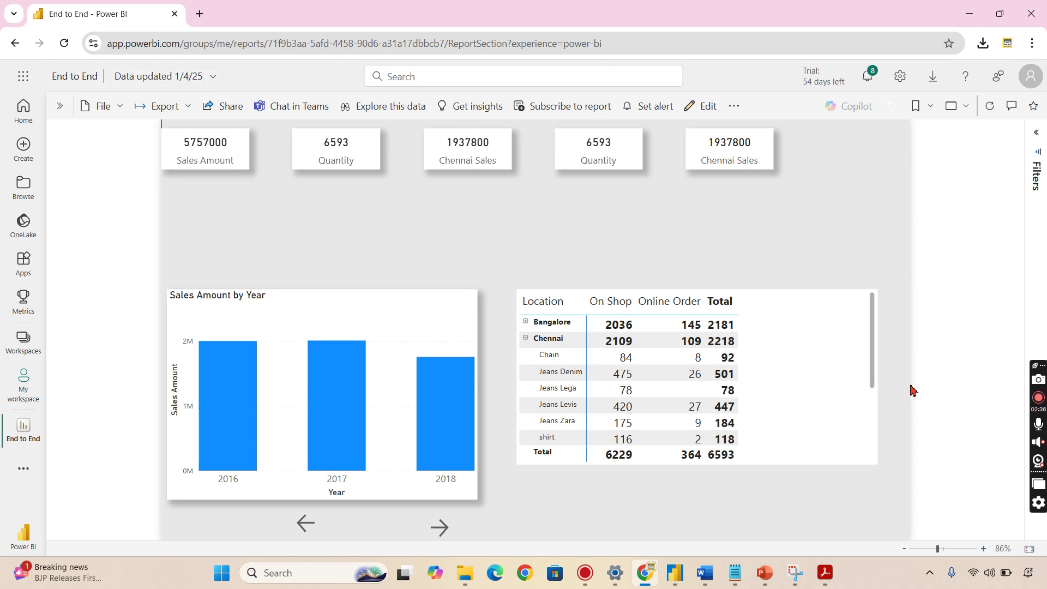
pyautogui.click(185, 109)
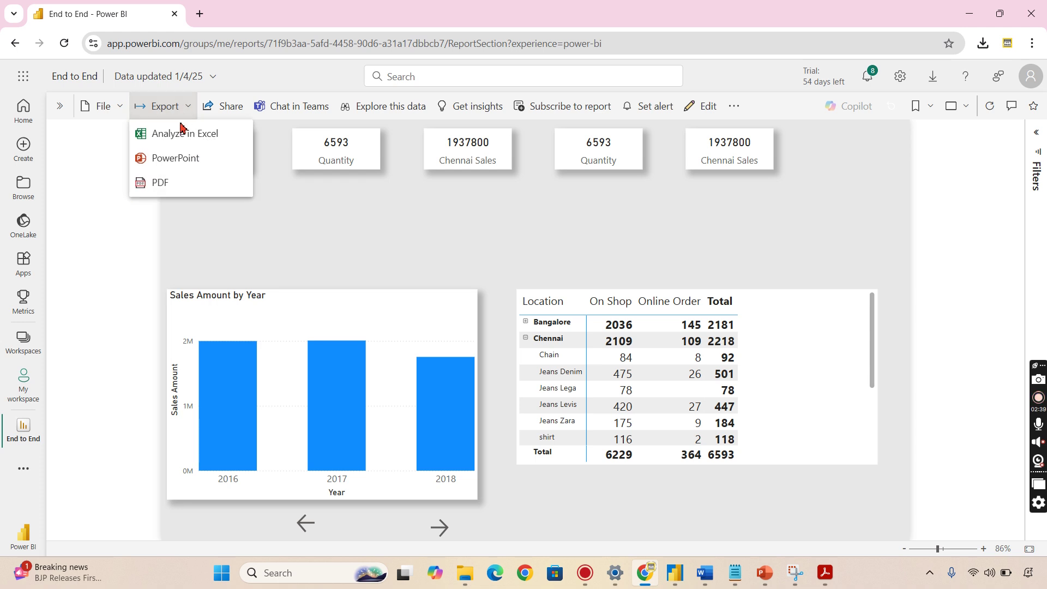
pyautogui.click(158, 184)
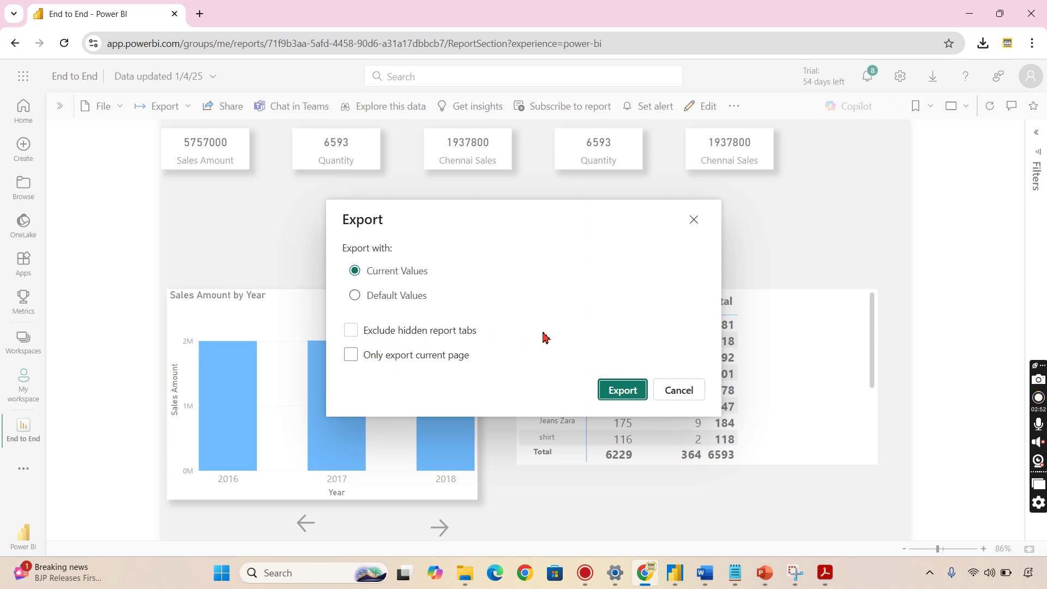
pyautogui.click(352, 356)
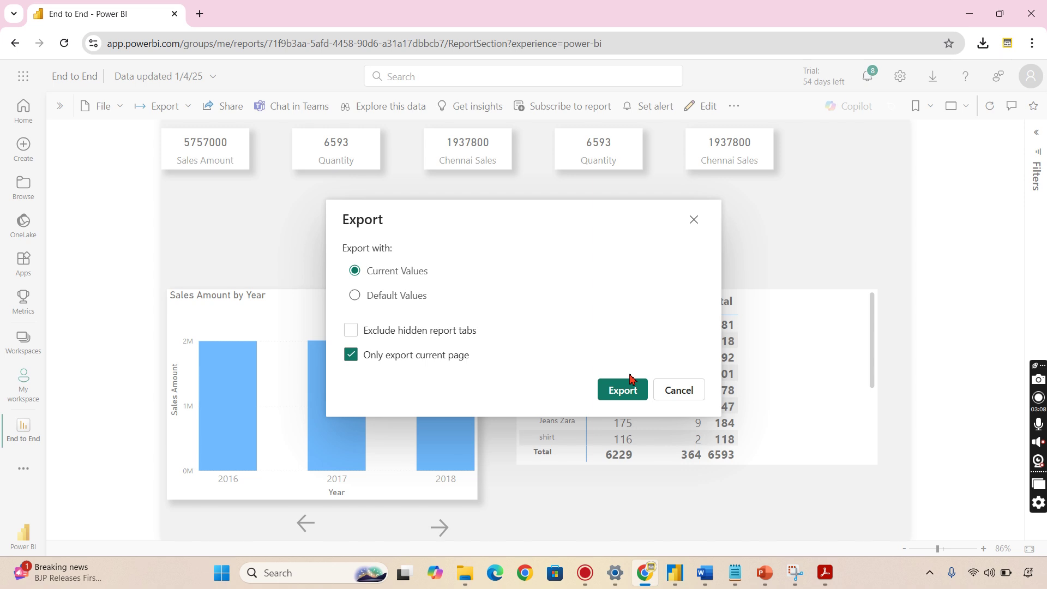
pyautogui.click(627, 390)
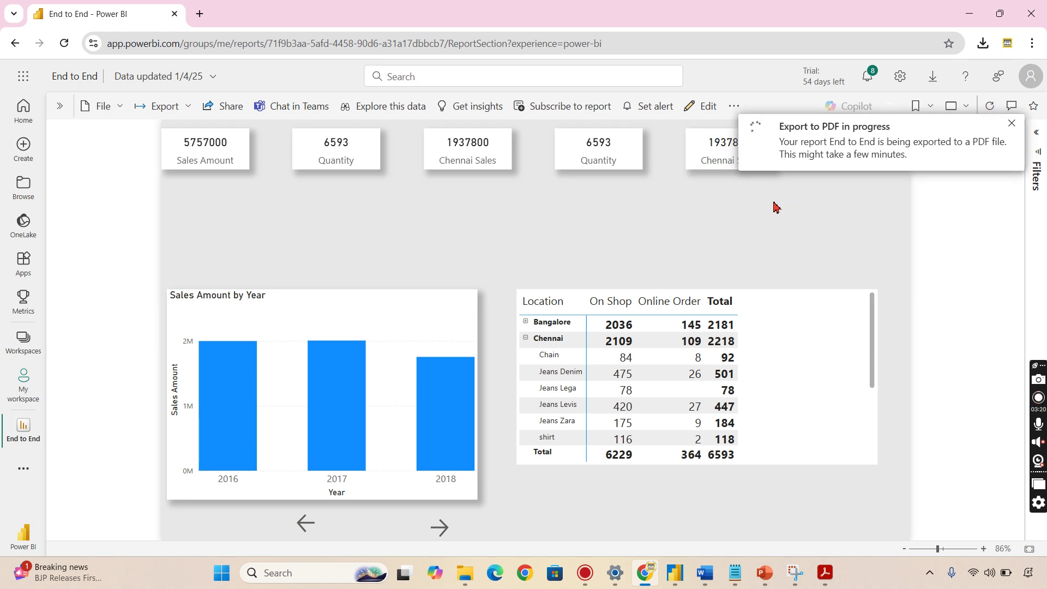
pyautogui.click(60, 106)
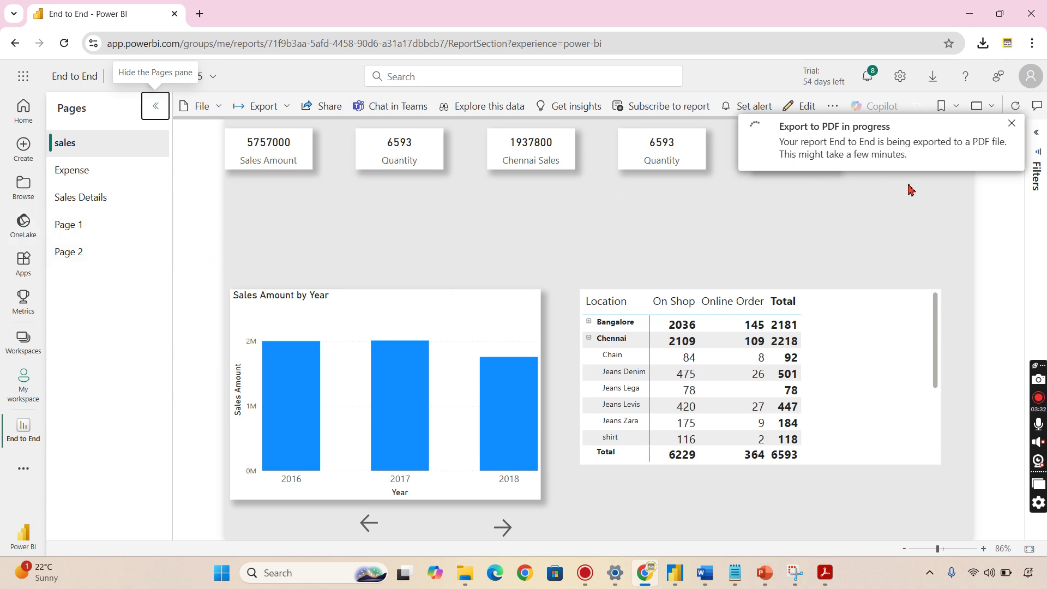
# Step: Examine the single-page PDF exported from the Power BI service and compare it with the multi-page PDF from Power BI Desktop
pyautogui.moveTo(773, 584)
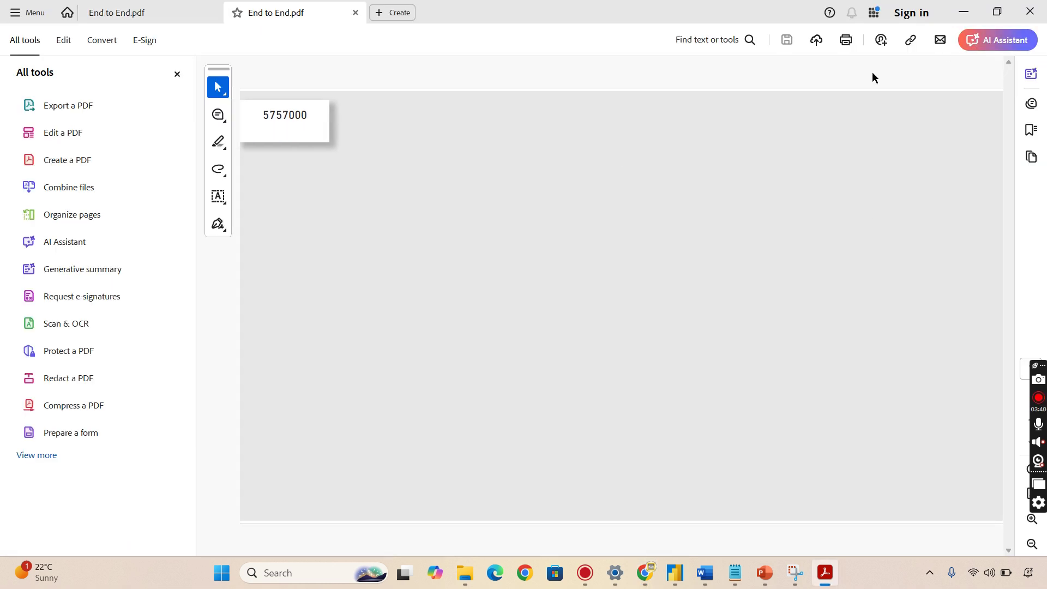
pyautogui.scroll(-2, 667, 228)
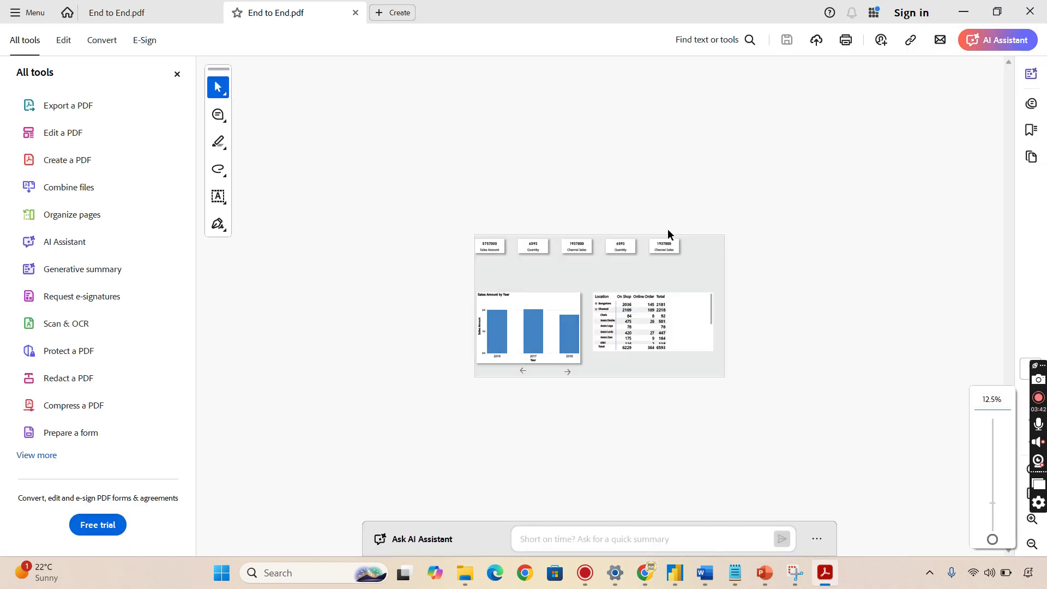
pyautogui.scroll(-1, 668, 234)
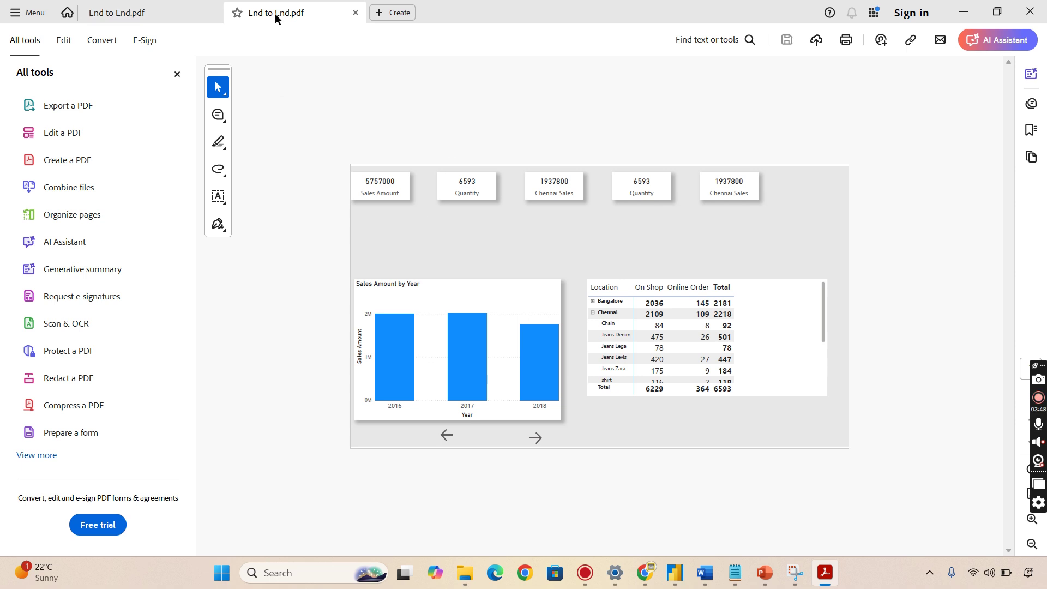
pyautogui.click(168, 13)
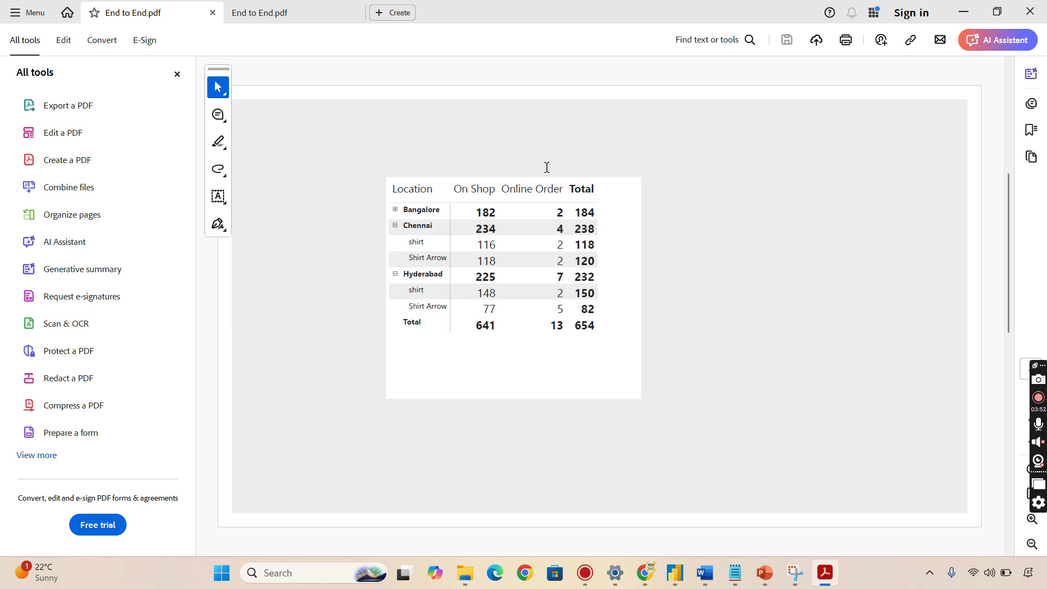
pyautogui.click(319, 13)
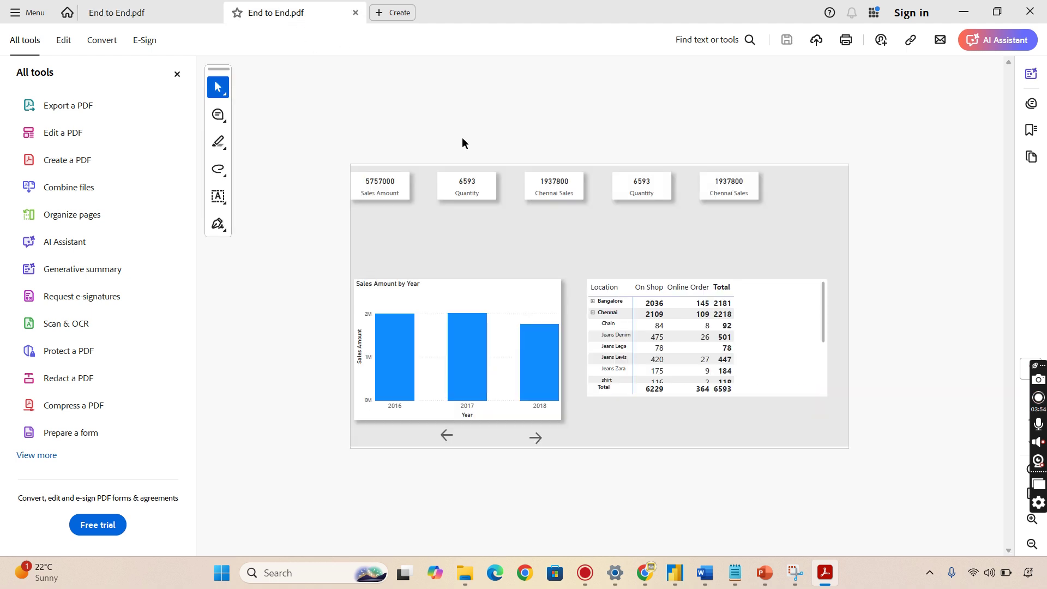
pyautogui.scroll(-1, 460, 140)
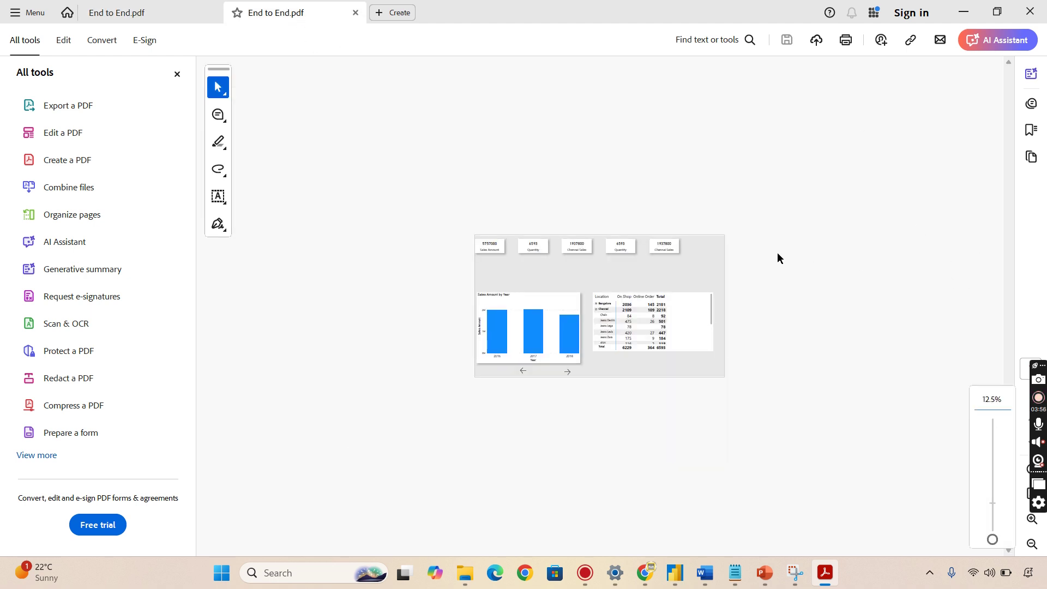
pyautogui.scroll(1, 480, 225)
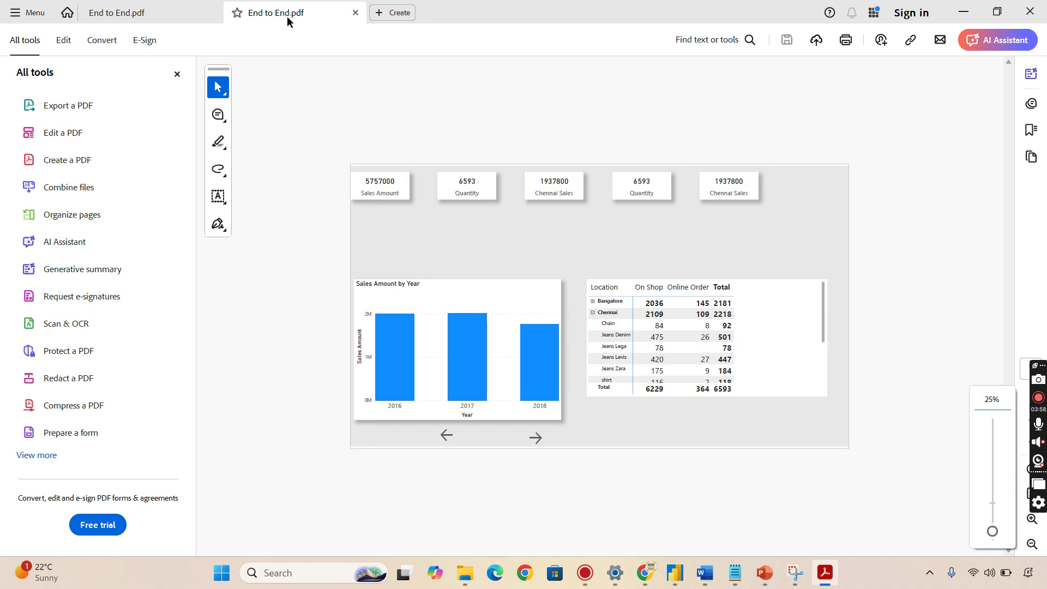
# Step: Switch from the PDF through Chrome to Power BI Desktop and show the available options for the Sales Amount by Year chart
pyautogui.click(962, 13)
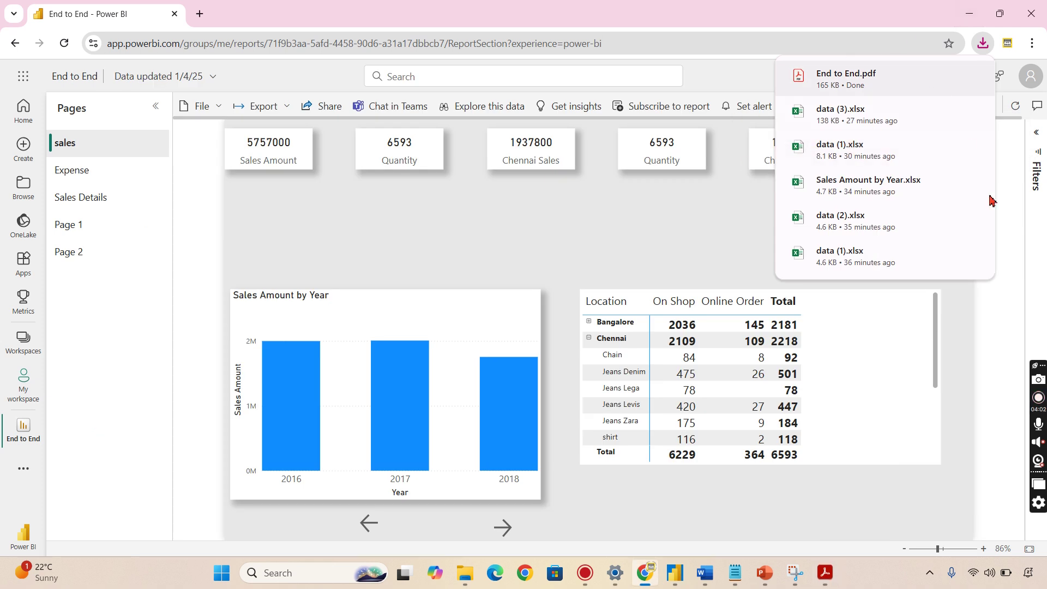
pyautogui.click(970, 317)
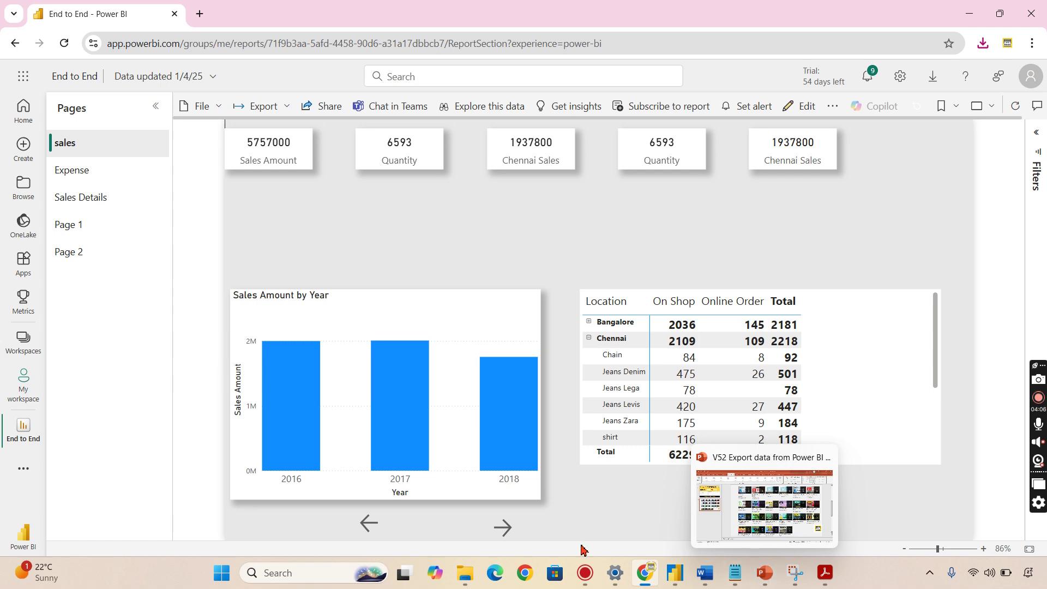
pyautogui.click(674, 573)
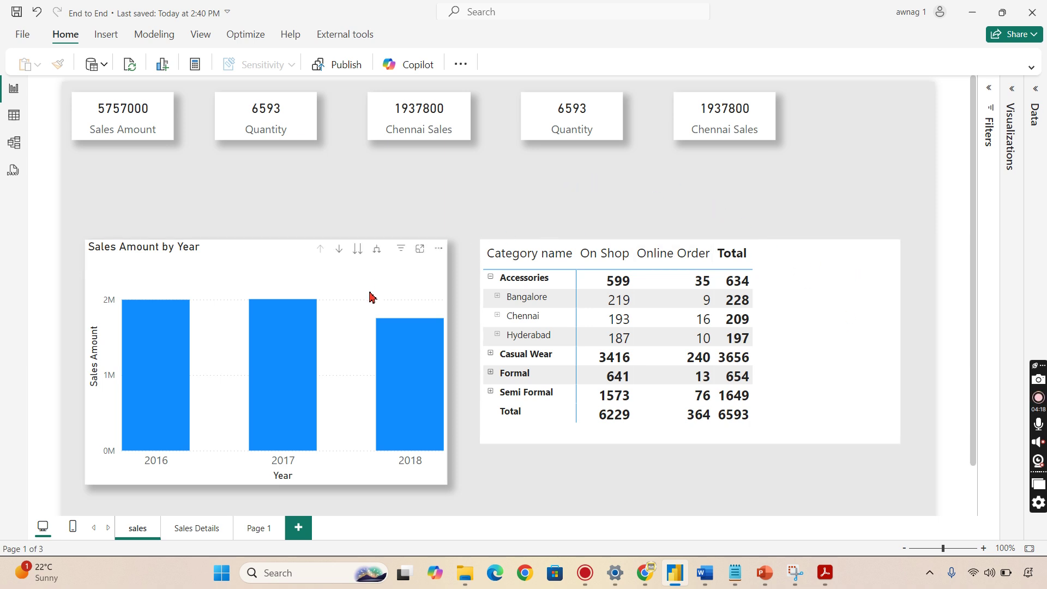
pyautogui.click(436, 263)
pyautogui.click(438, 248)
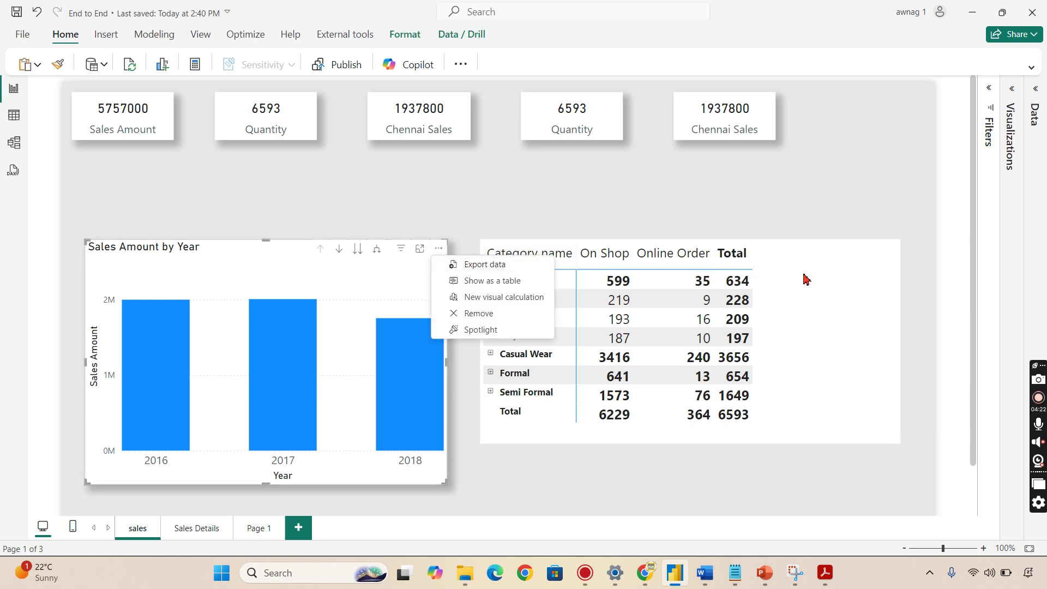
# Step: Export the Category name matrix's data as the CSV file data_export in the Power Bi files folder, copying the folder path before saving
pyautogui.click(835, 276)
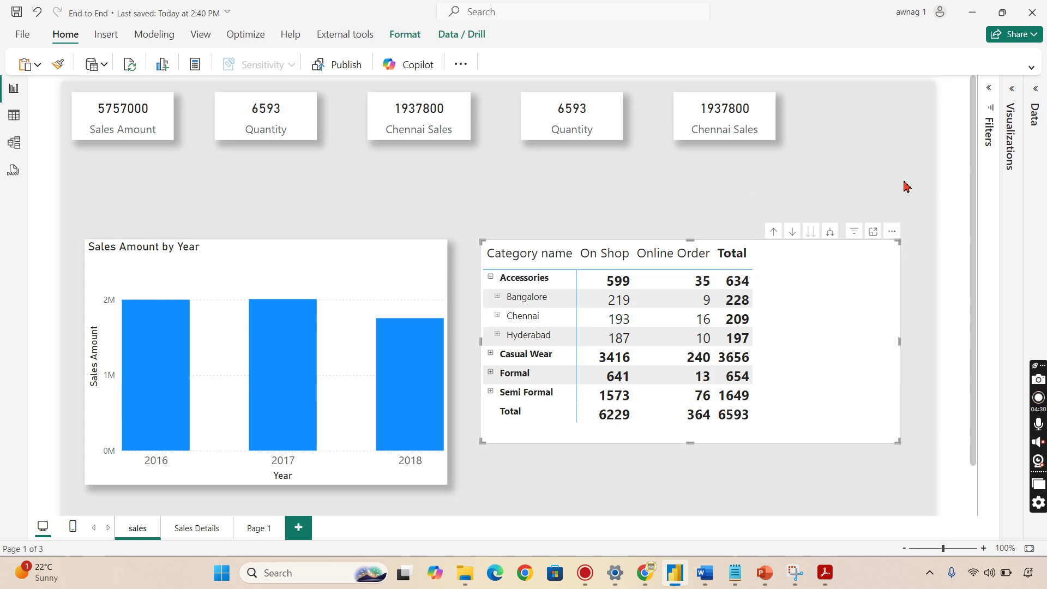
pyautogui.click(891, 233)
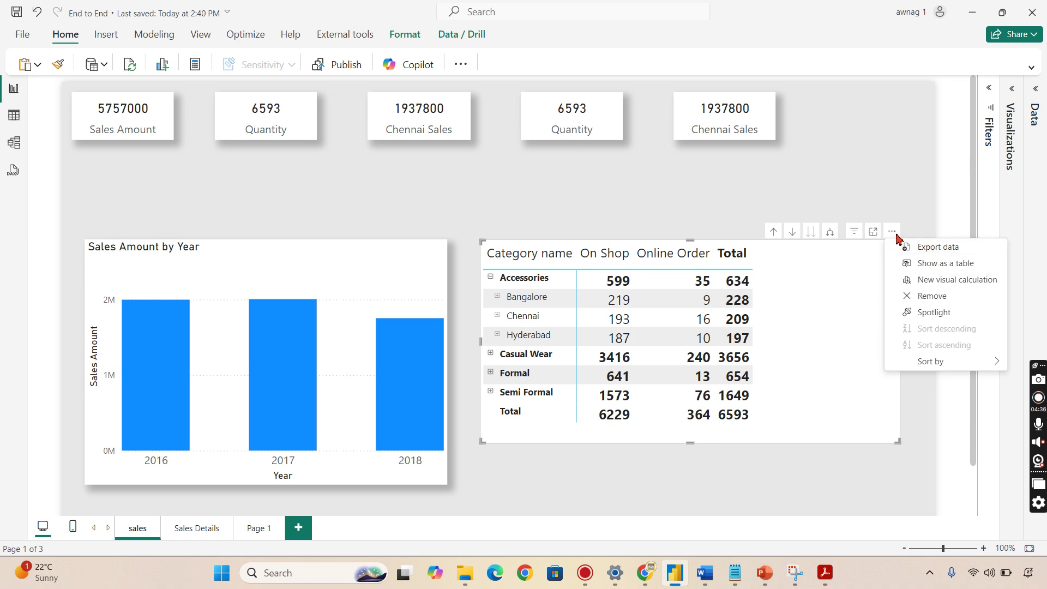
pyautogui.click(951, 248)
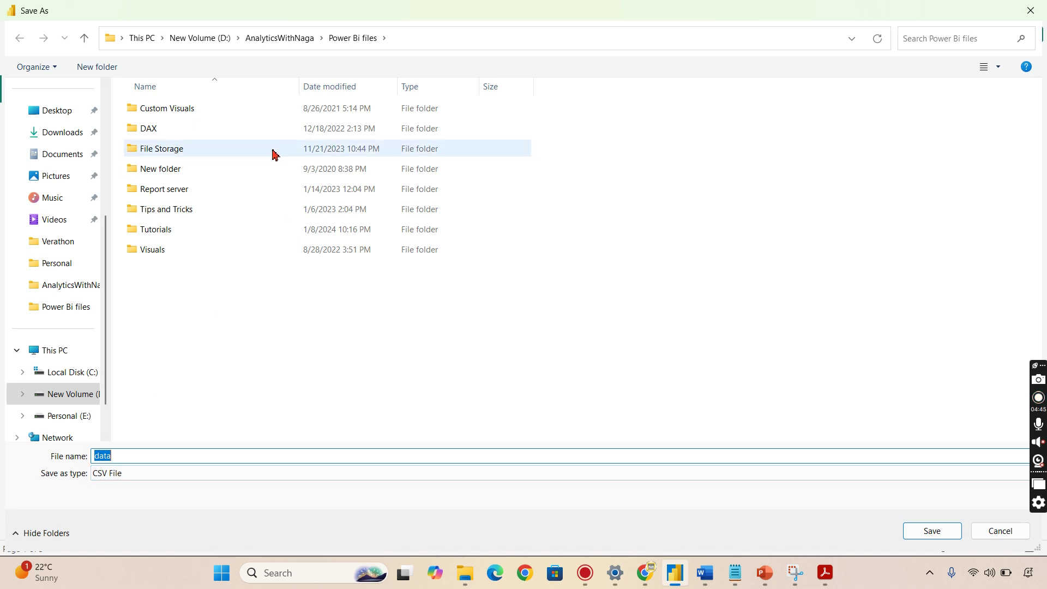
pyautogui.click(136, 458)
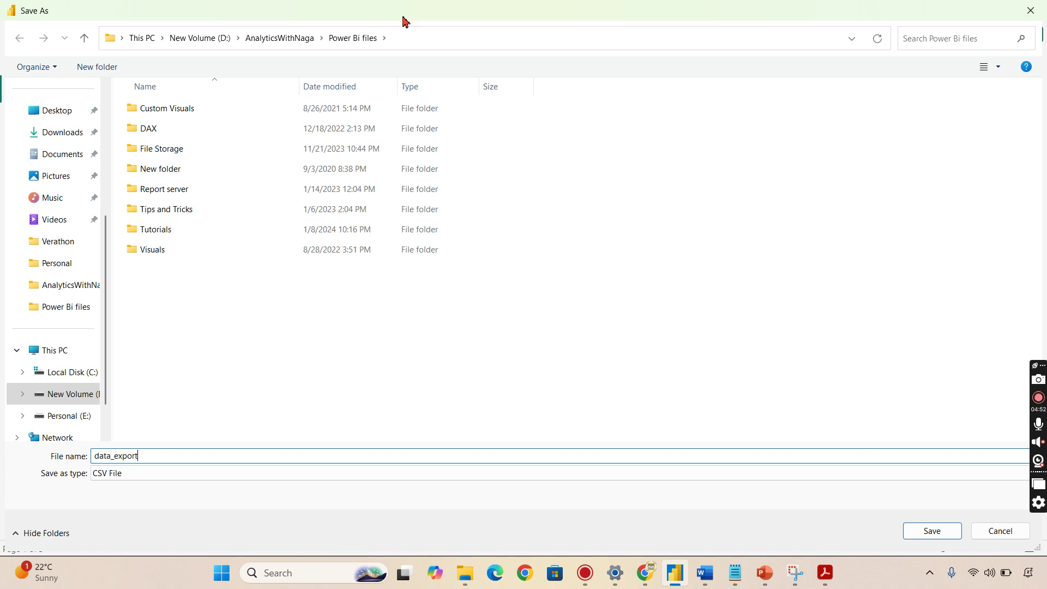
pyautogui.click(433, 38)
pyautogui.hotkey('ctrl', 'c')
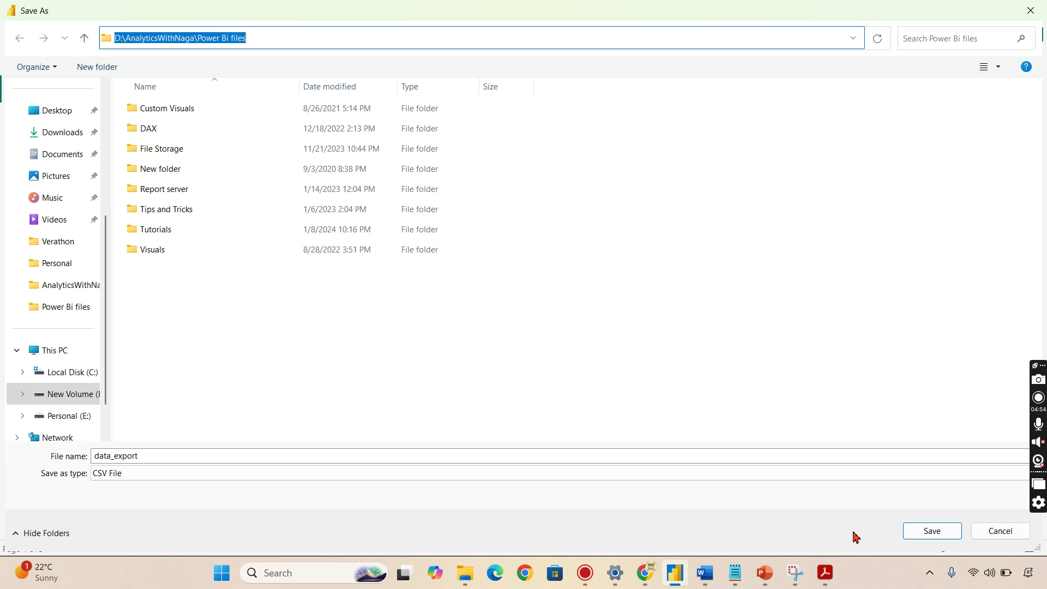
pyautogui.click(931, 531)
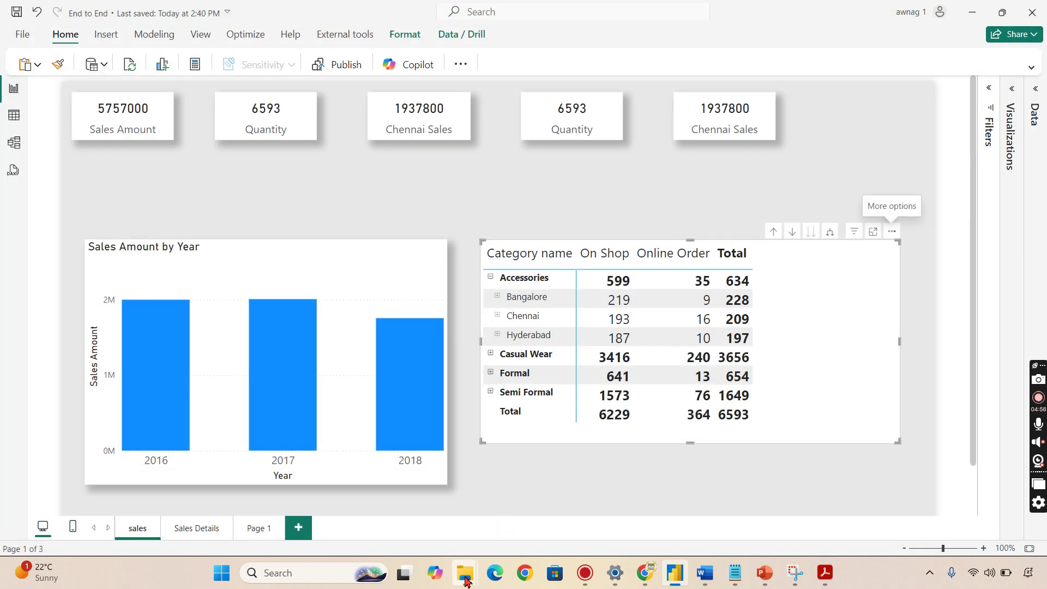
# Step: Go to the copied Power Bi files path in File Explorer and open the exported data_export file in Excel
pyautogui.moveTo(466, 580)
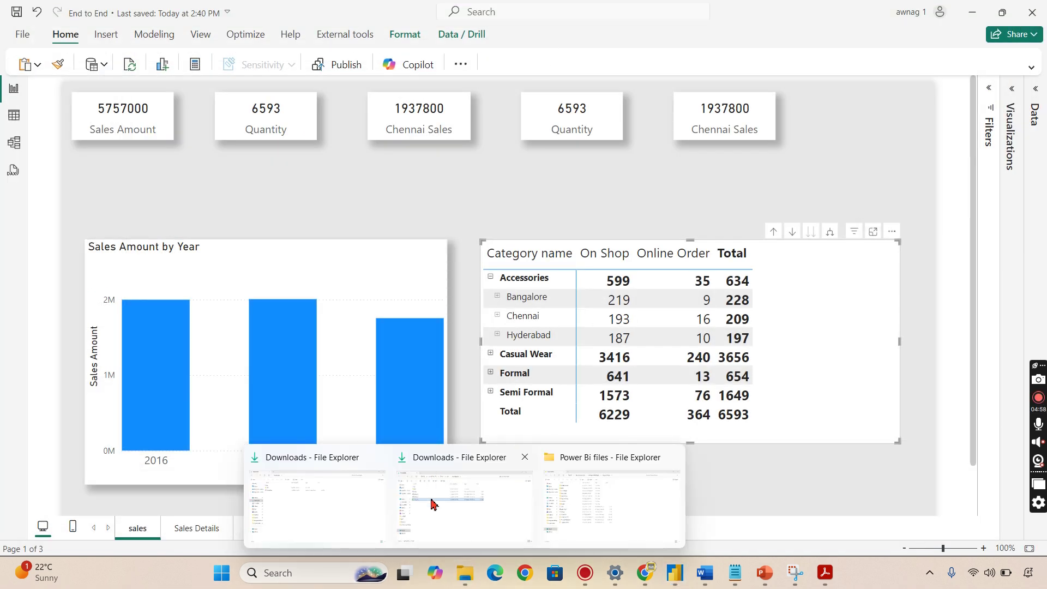
pyautogui.click(345, 507)
pyautogui.click(502, 48)
pyautogui.hotkey('ctrl', 'v')
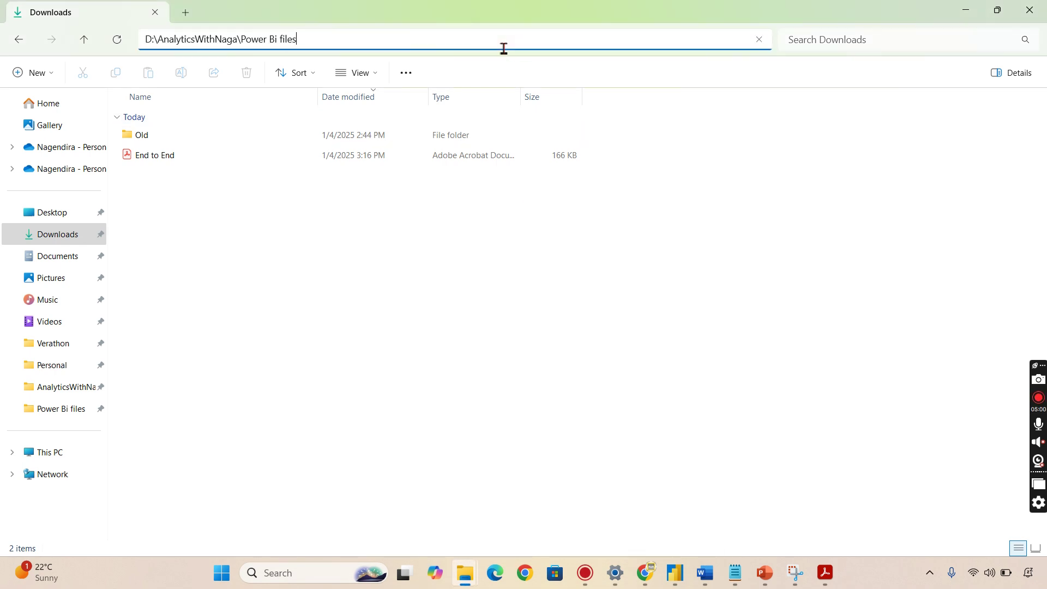
pyautogui.press('Return')
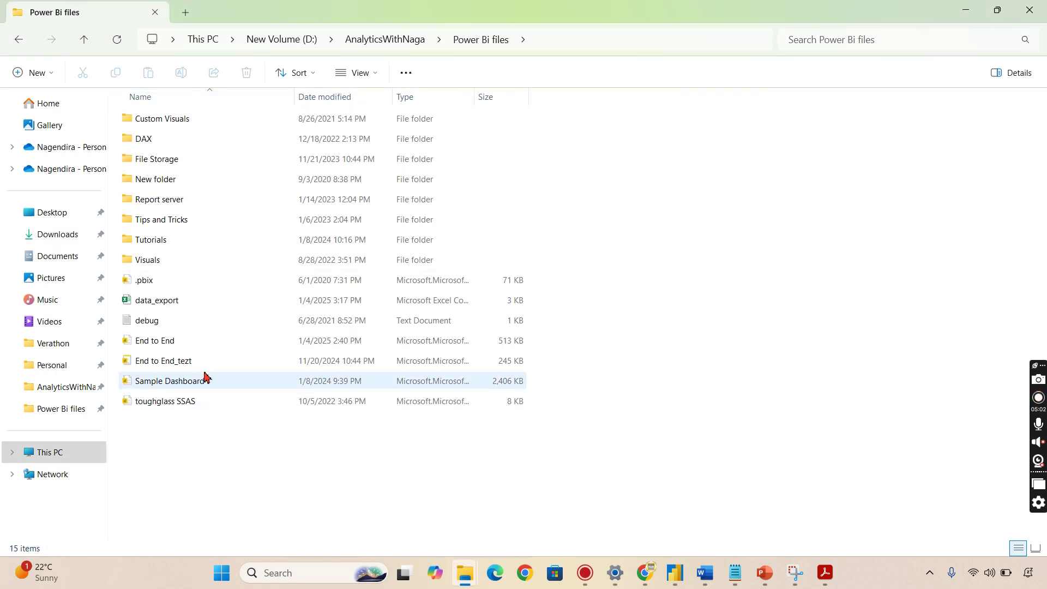
pyautogui.click(155, 308)
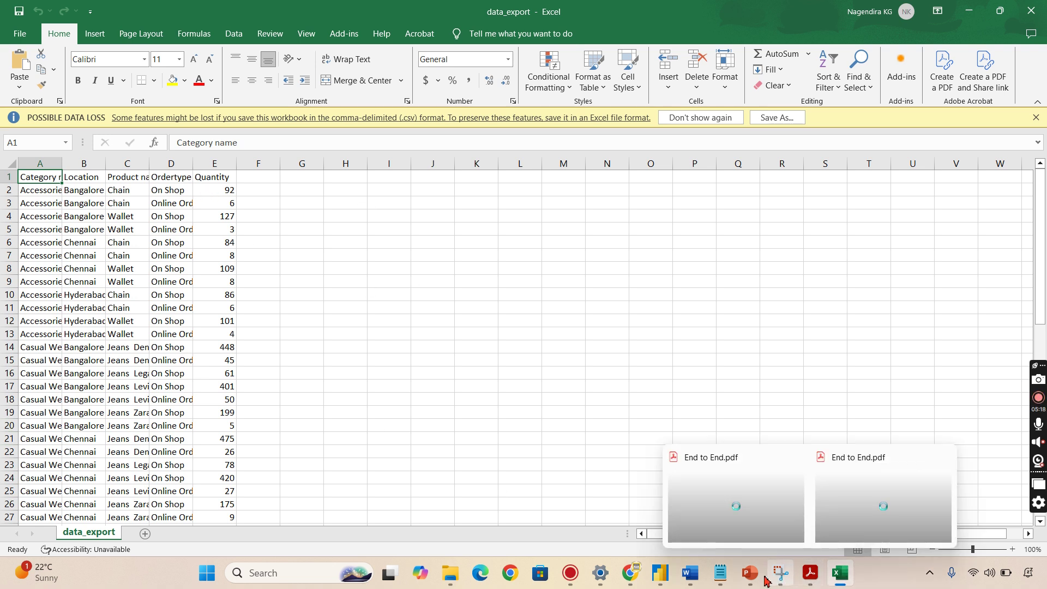
# Step: Compare the exported columns and rows in Excel with the matrix's Rows, Columns and Values fields in Power BI Desktop
pyautogui.click(669, 574)
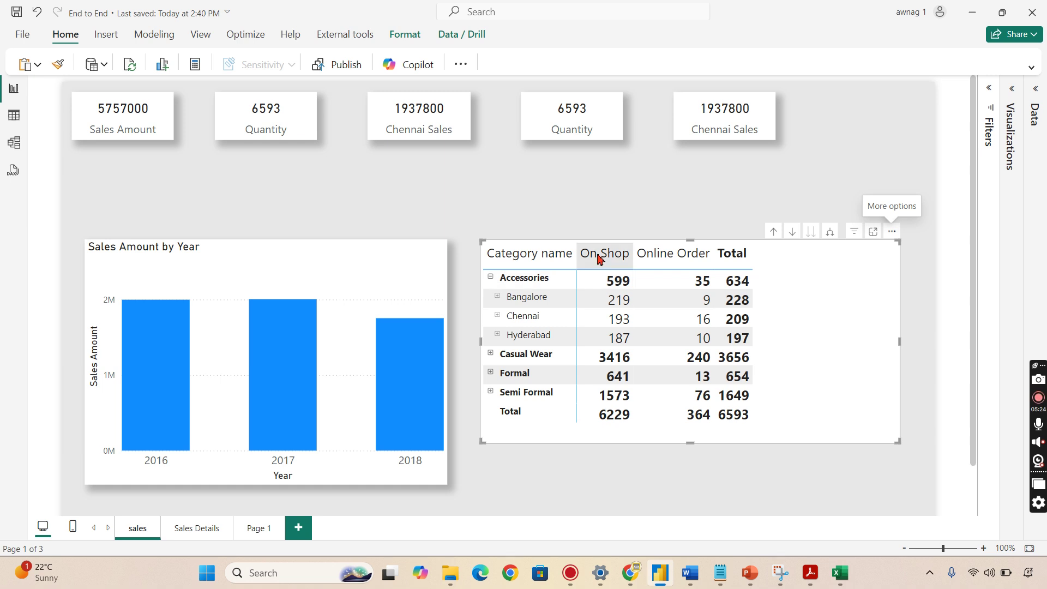
pyautogui.click(1015, 88)
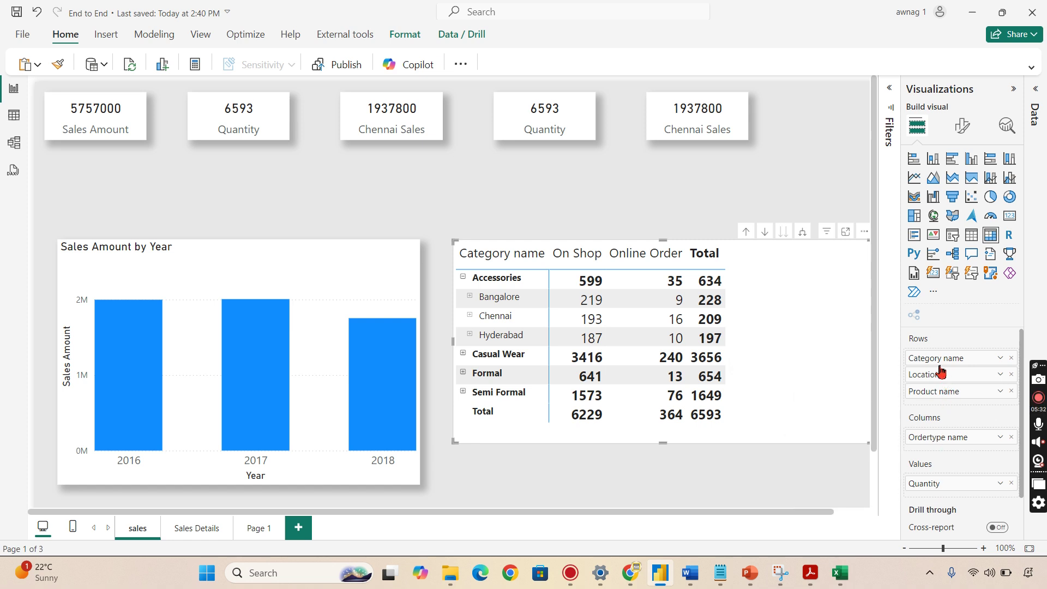
pyautogui.scroll(-2, 943, 490)
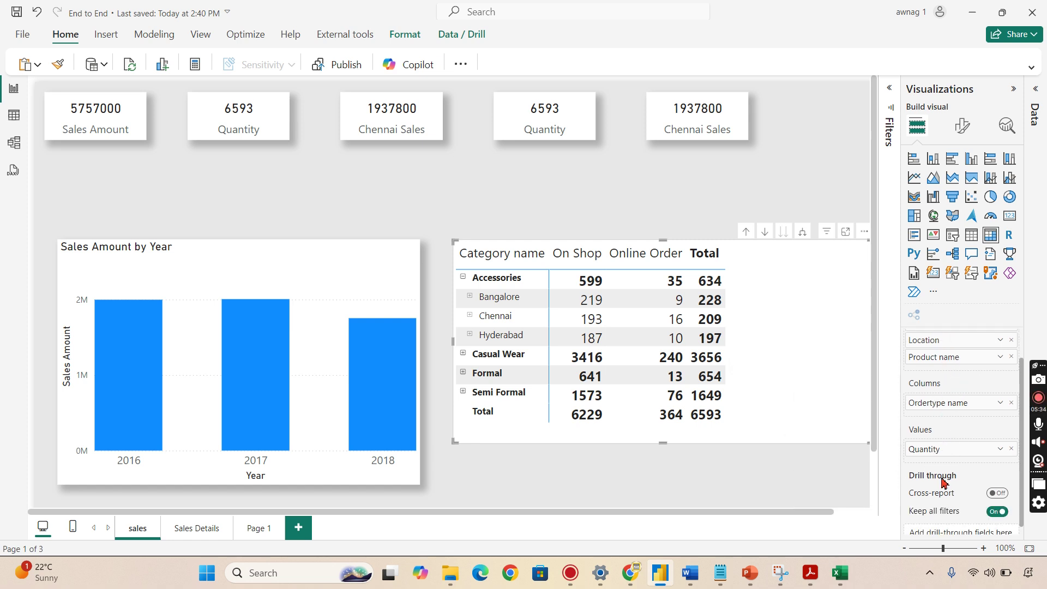
pyautogui.hotkey('alt', 'Tab')
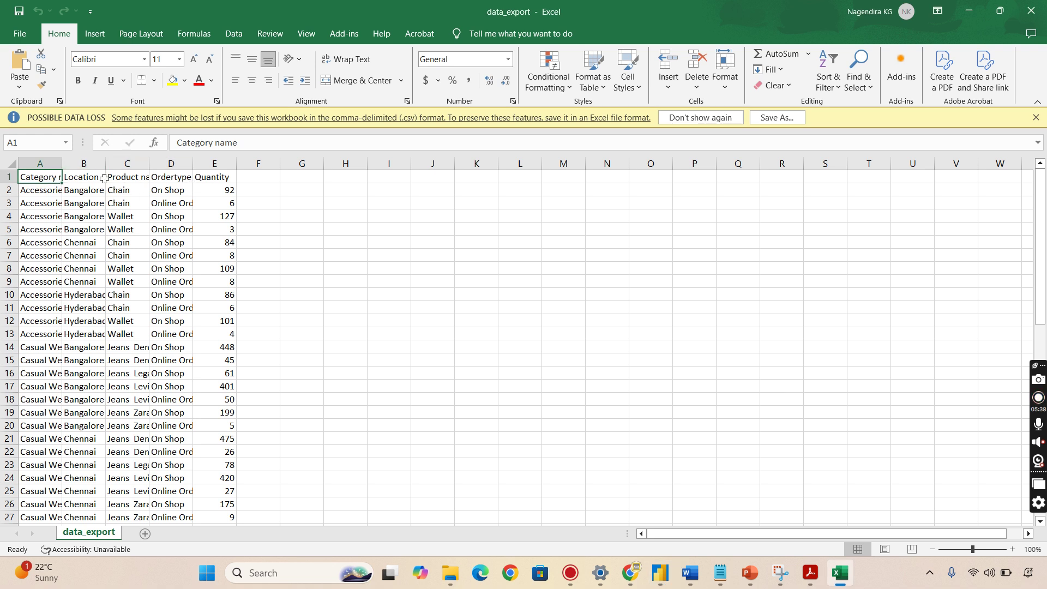
pyautogui.scroll(-17, 183, 284)
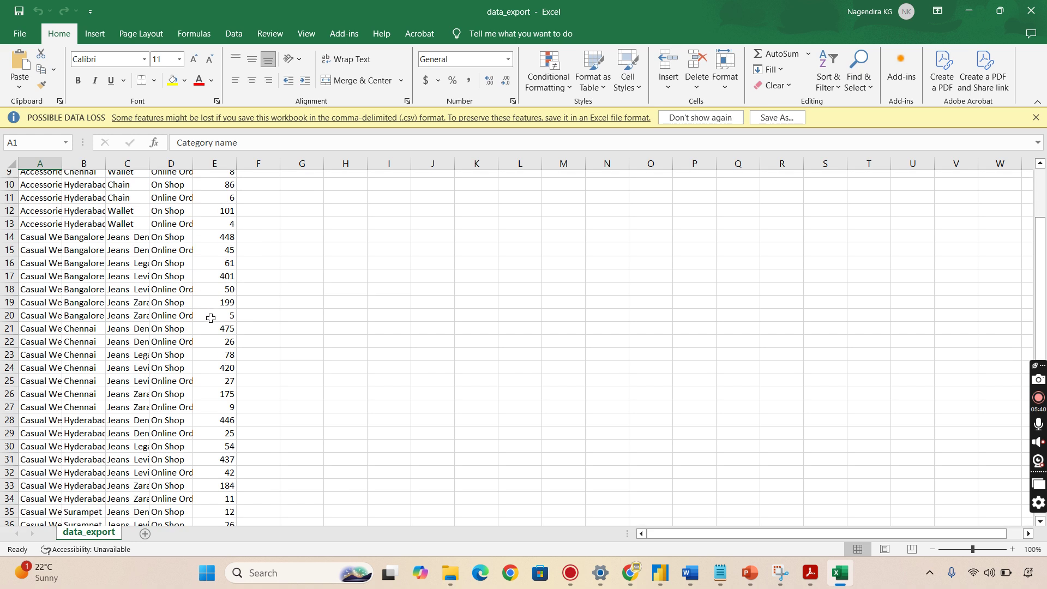
pyautogui.scroll(5, 214, 350)
pyautogui.scroll(12, 215, 349)
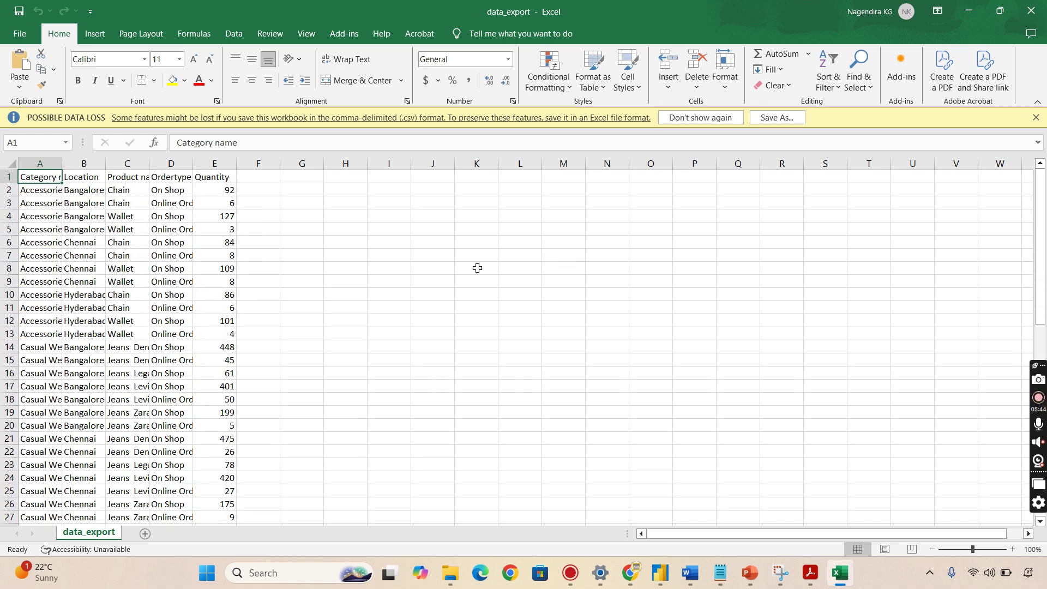
pyautogui.hotkey('alt', 'Tab')
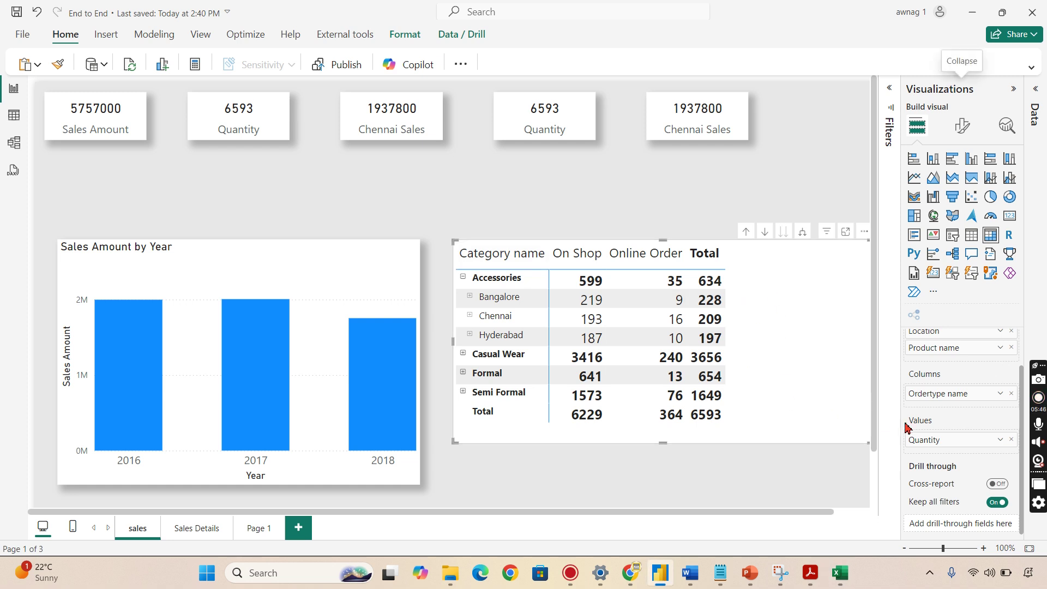
pyautogui.scroll(2, 950, 361)
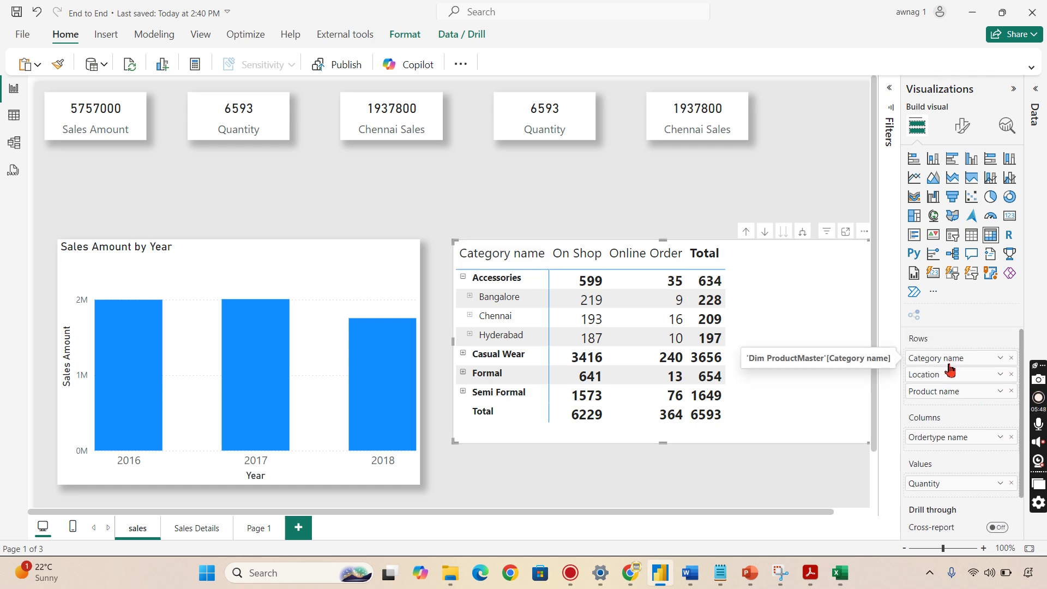
pyautogui.hotkey('alt', 'Tab')
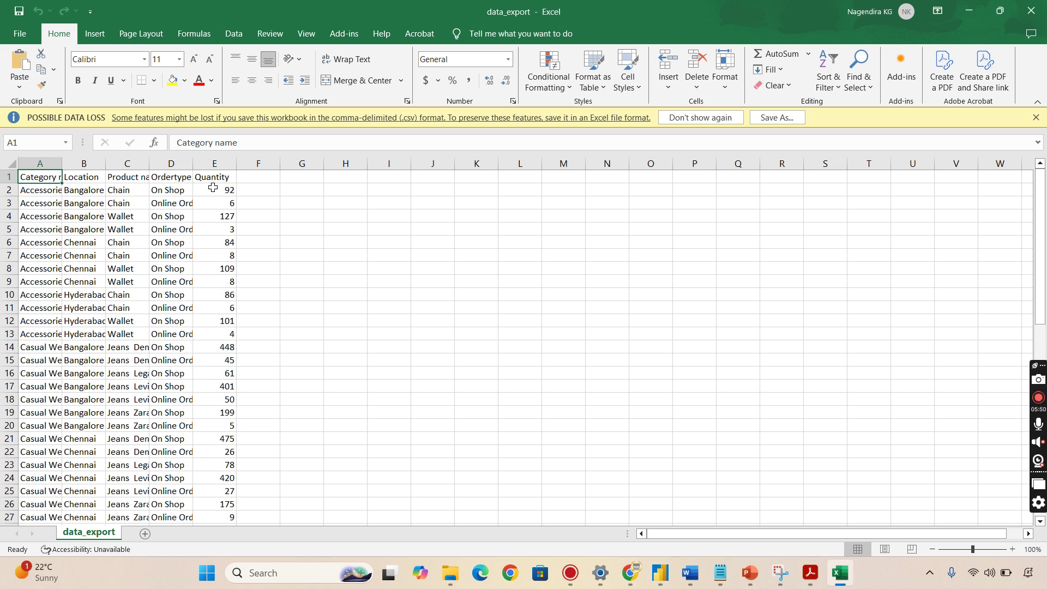
pyautogui.moveTo(42, 192); pyautogui.dragTo(189, 190)
pyautogui.scroll(-15, 243, 409)
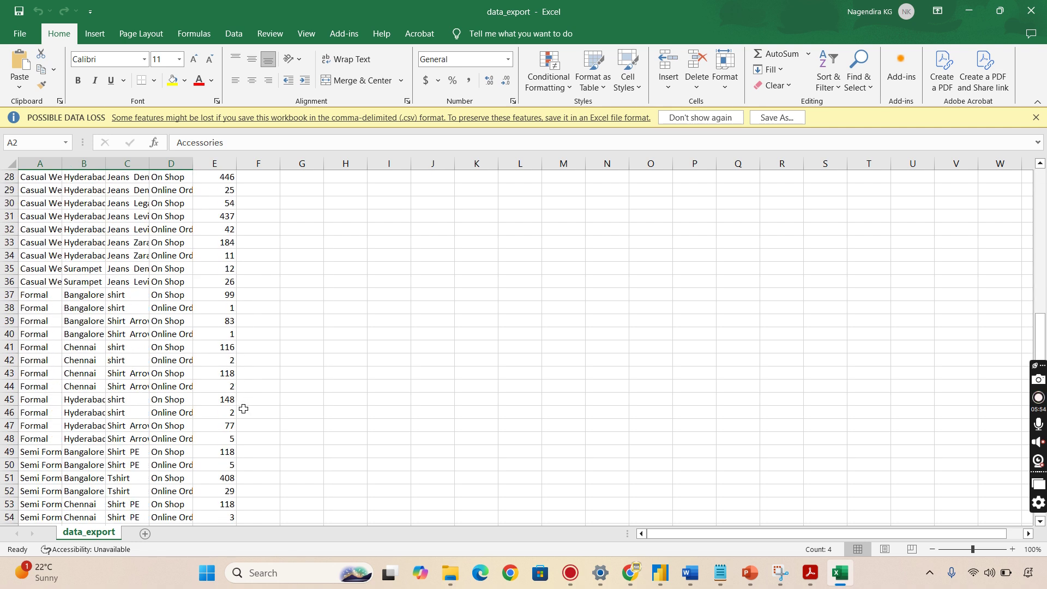
# Step: Switch to the PowerPoint presentation and display the first slide, Export Report vs Data
pyautogui.hotkey('alt', 'Tab')
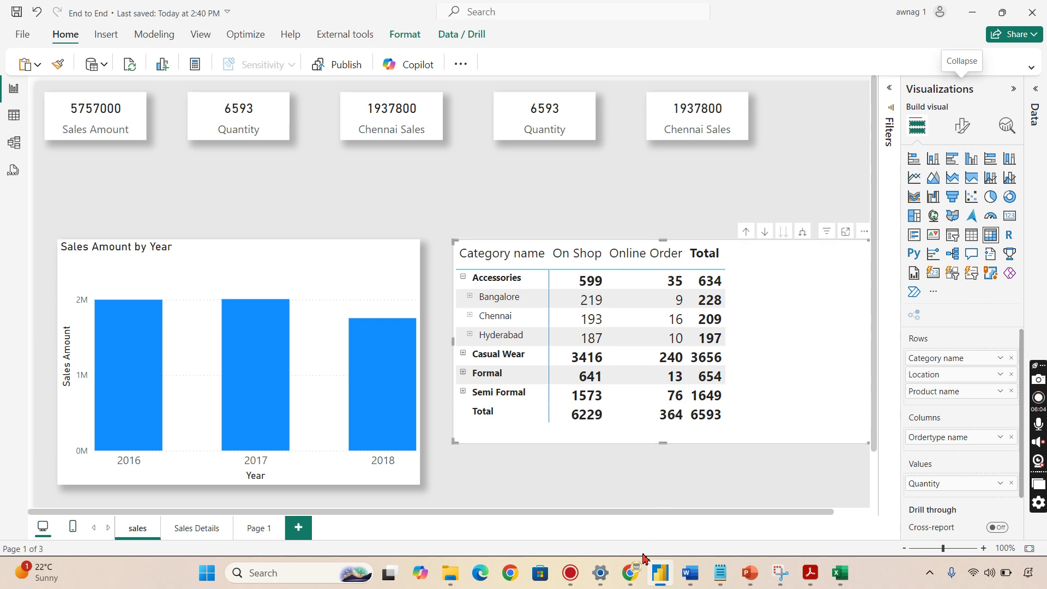
pyautogui.moveTo(628, 573)
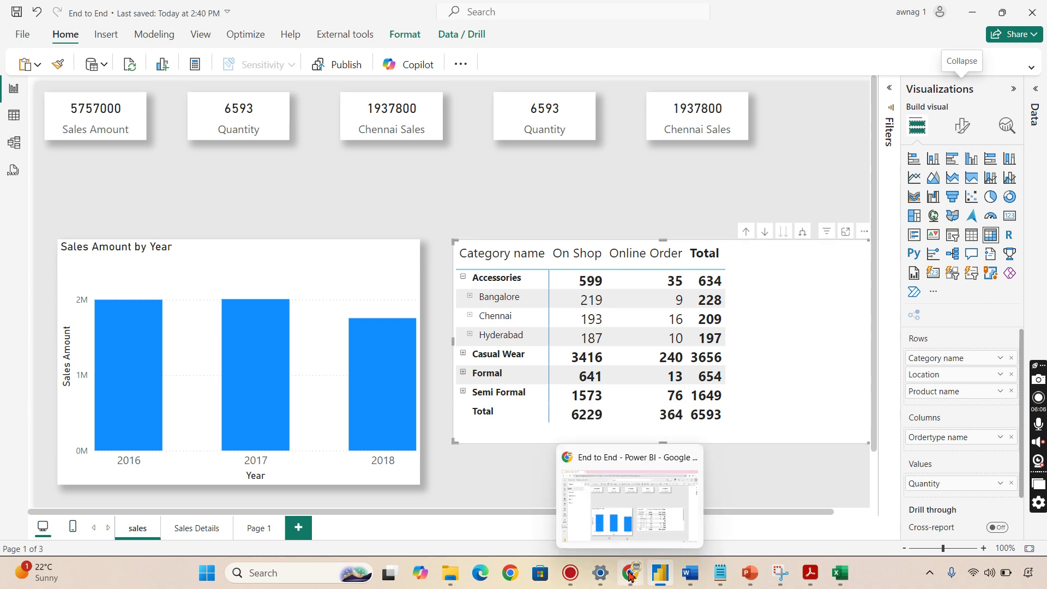
pyautogui.click(749, 572)
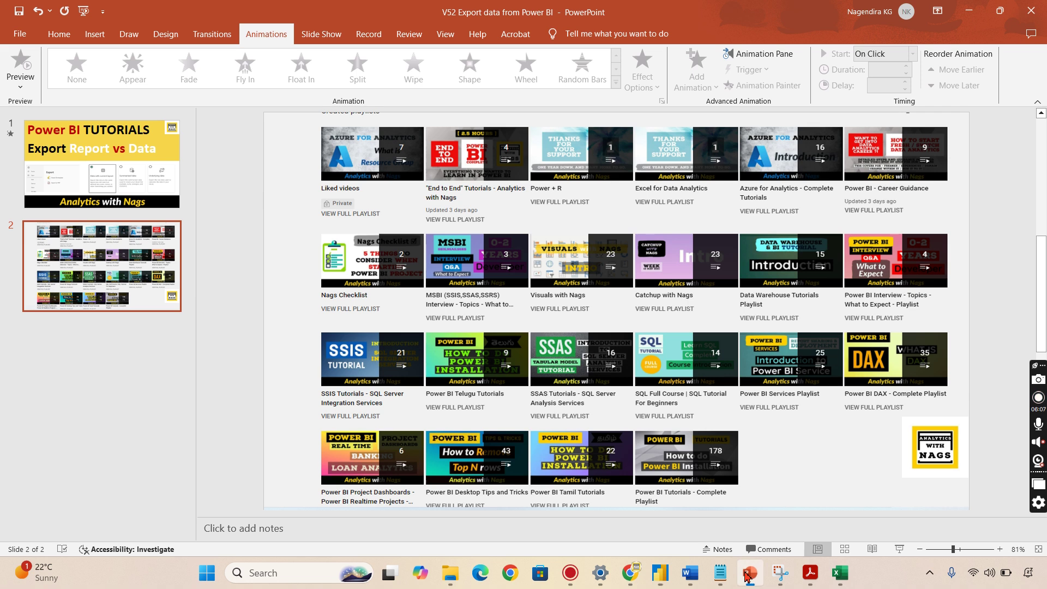
pyautogui.click(119, 199)
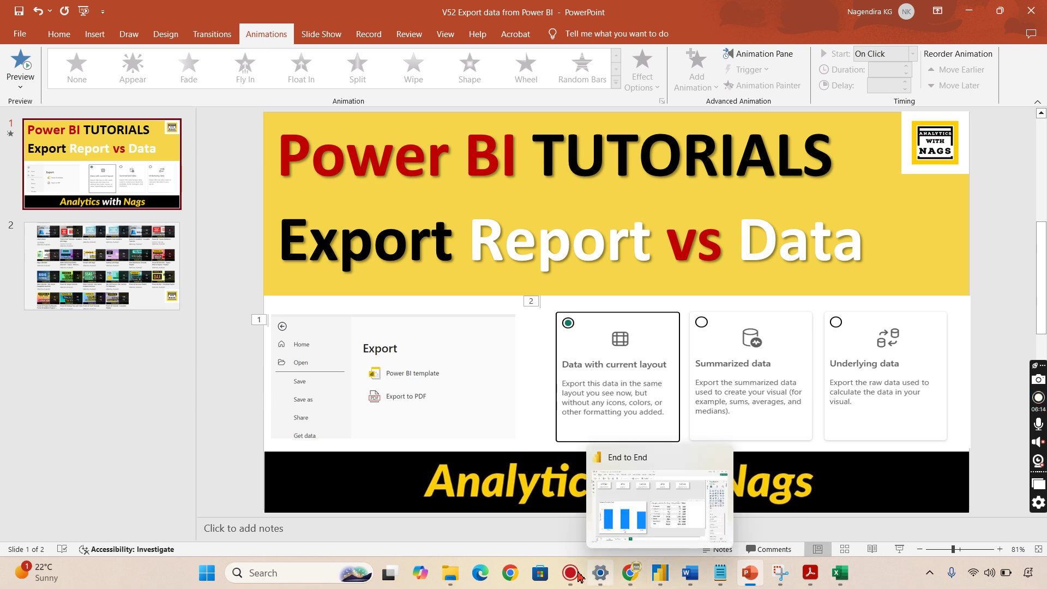
# Step: Switch to the report in the Power BI service in Chrome, review the data export options for the Location matrix, and close them without exporting
pyautogui.click(634, 575)
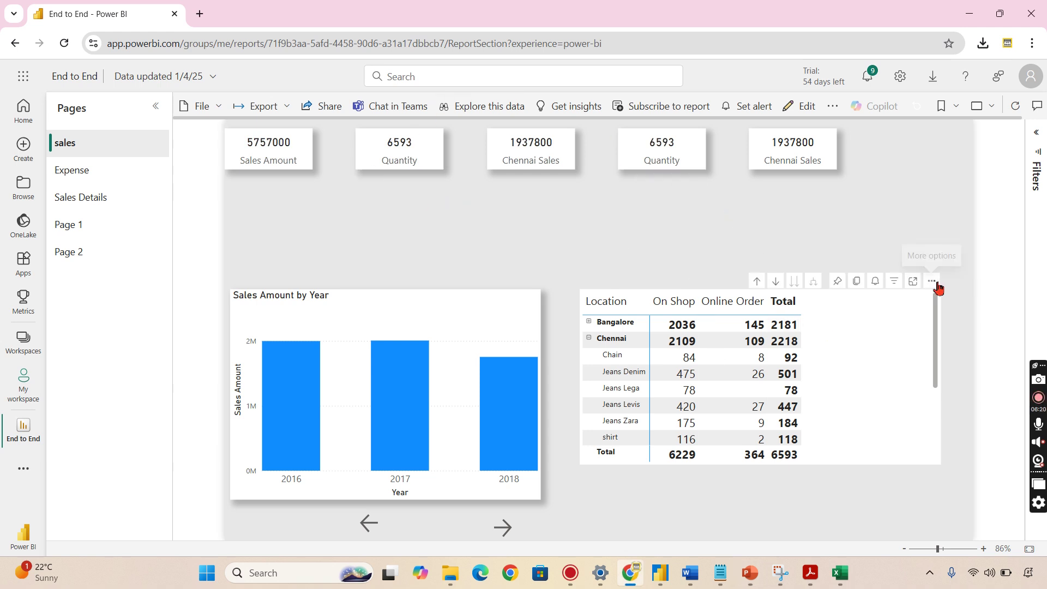
pyautogui.click(931, 280)
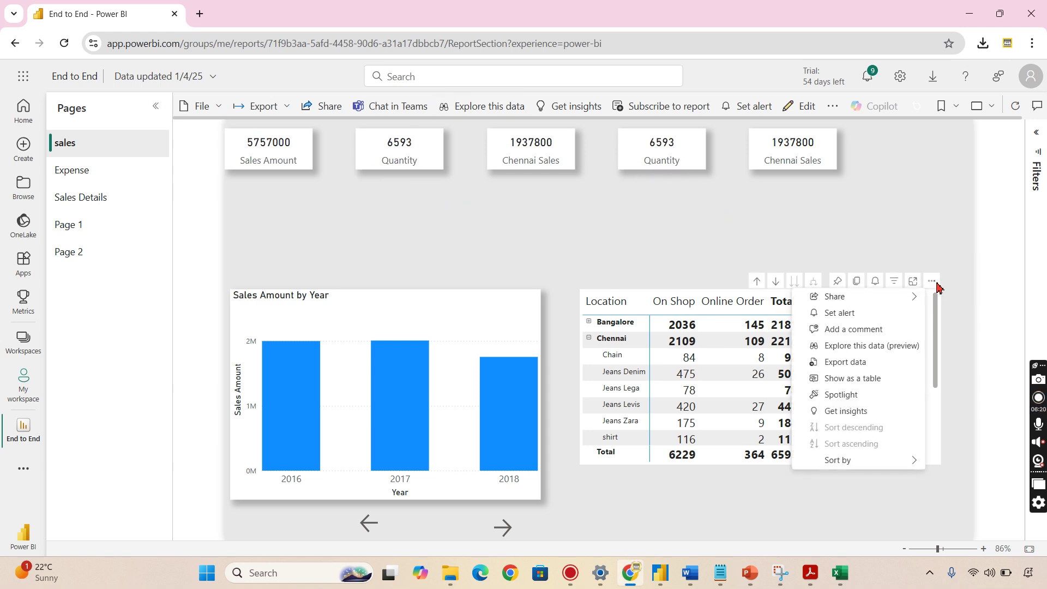
pyautogui.click(867, 362)
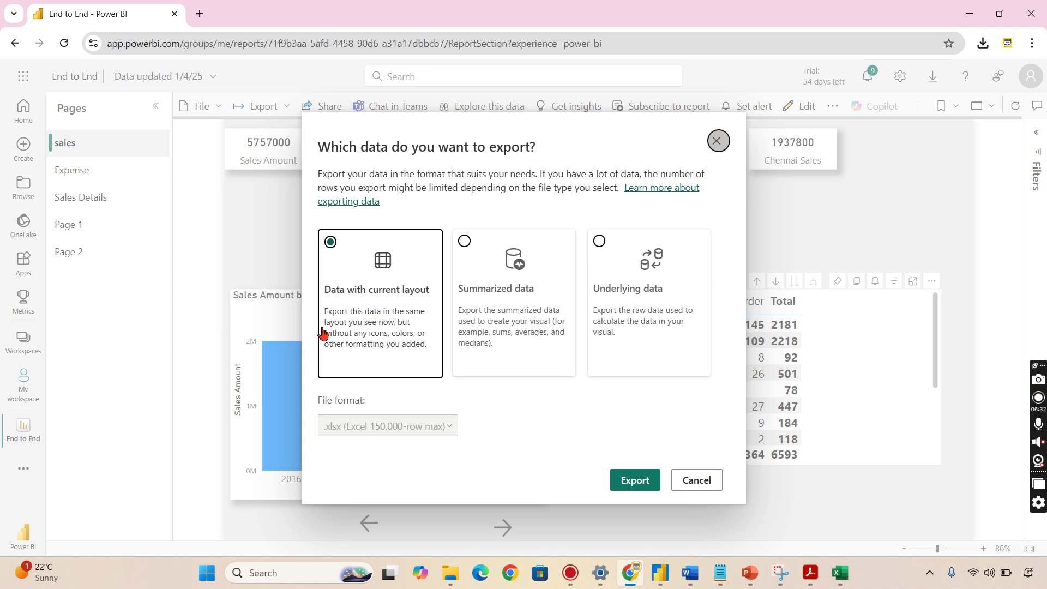
pyautogui.click(719, 143)
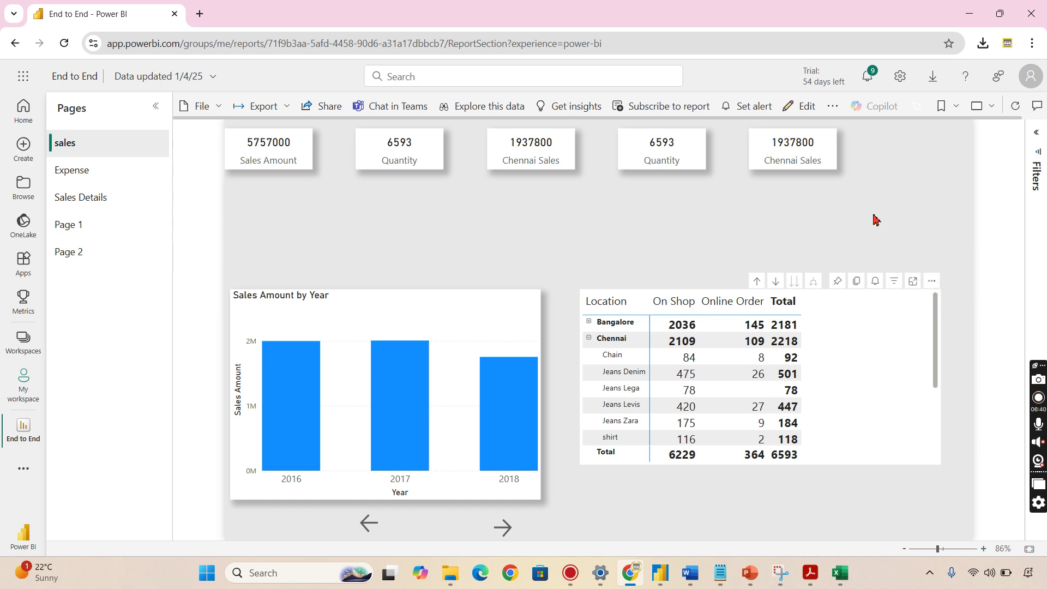
# Step: Put the report into edit mode and enlarge the Location matrix upward and downward until all its rows fit without scrolling
pyautogui.click(804, 107)
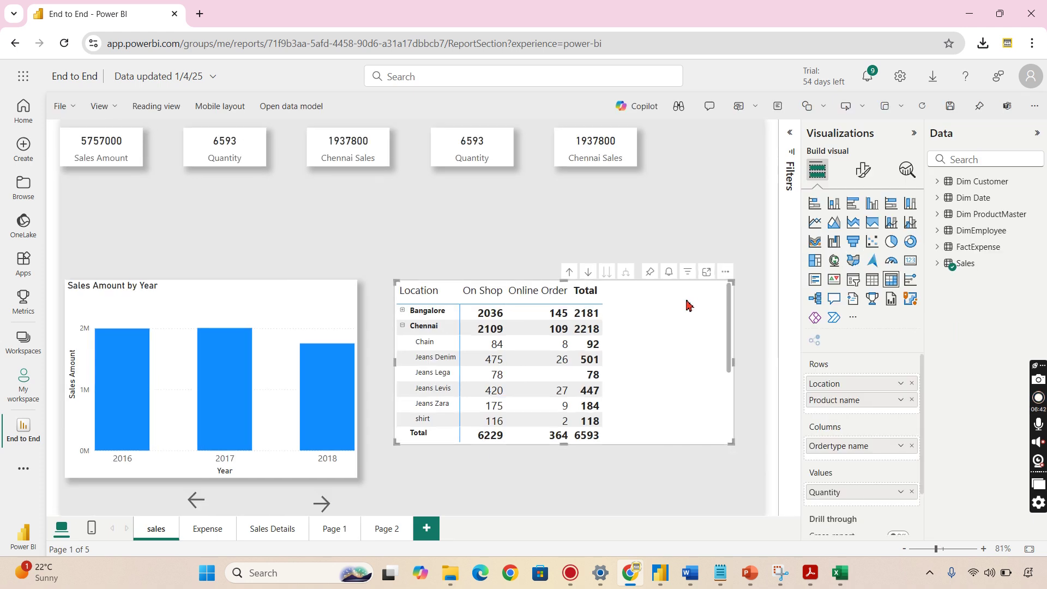
pyautogui.moveTo(731, 282); pyautogui.dragTo(720, 197)
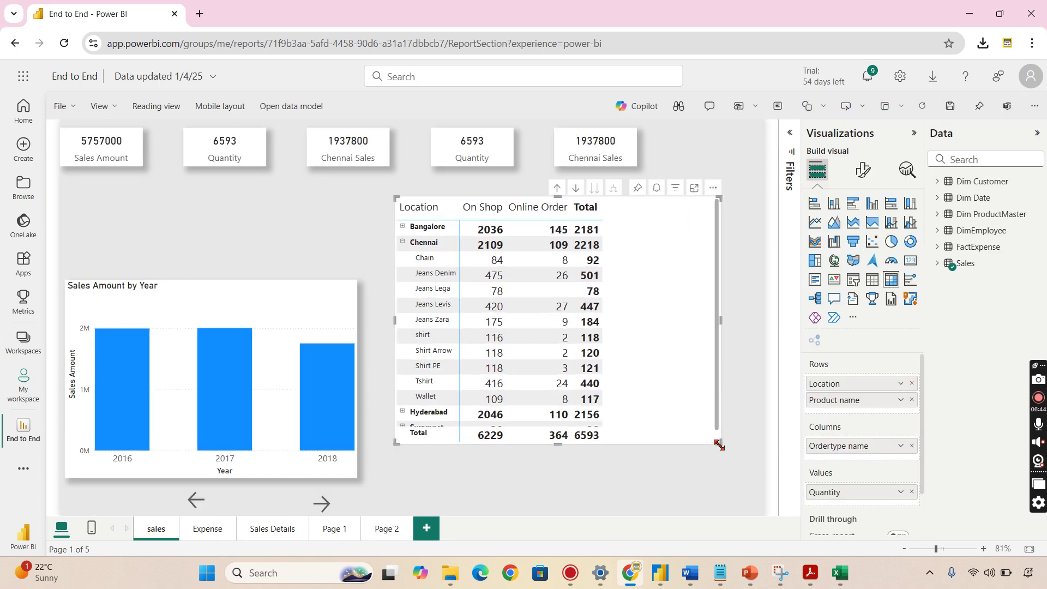
pyautogui.moveTo(718, 444); pyautogui.dragTo(725, 475)
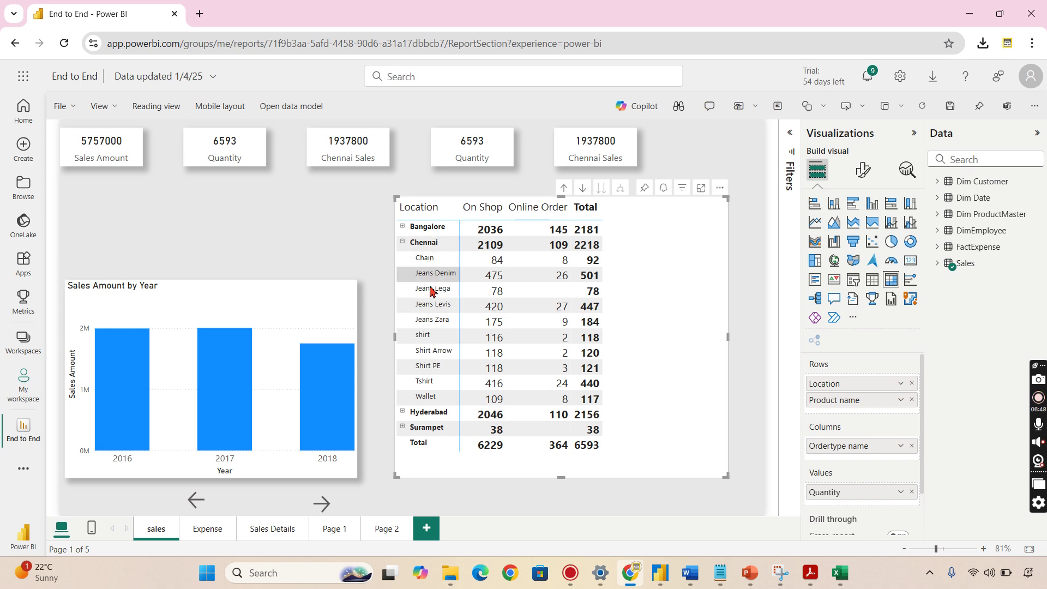
# Step: Export the Location matrix's data from the Power BI service using the Data with current layout option
pyautogui.click(720, 188)
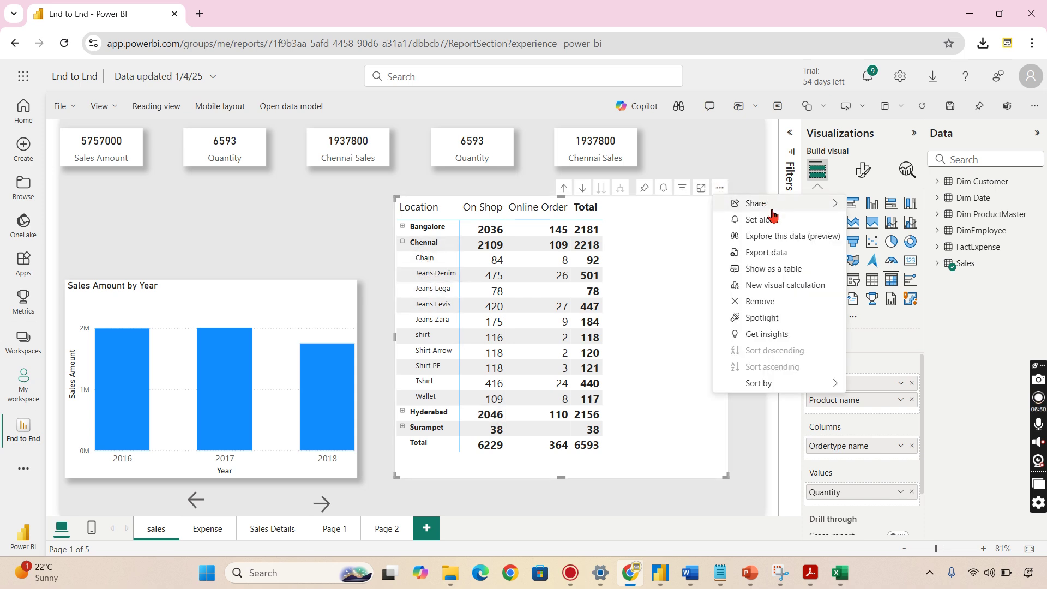
pyautogui.click(774, 253)
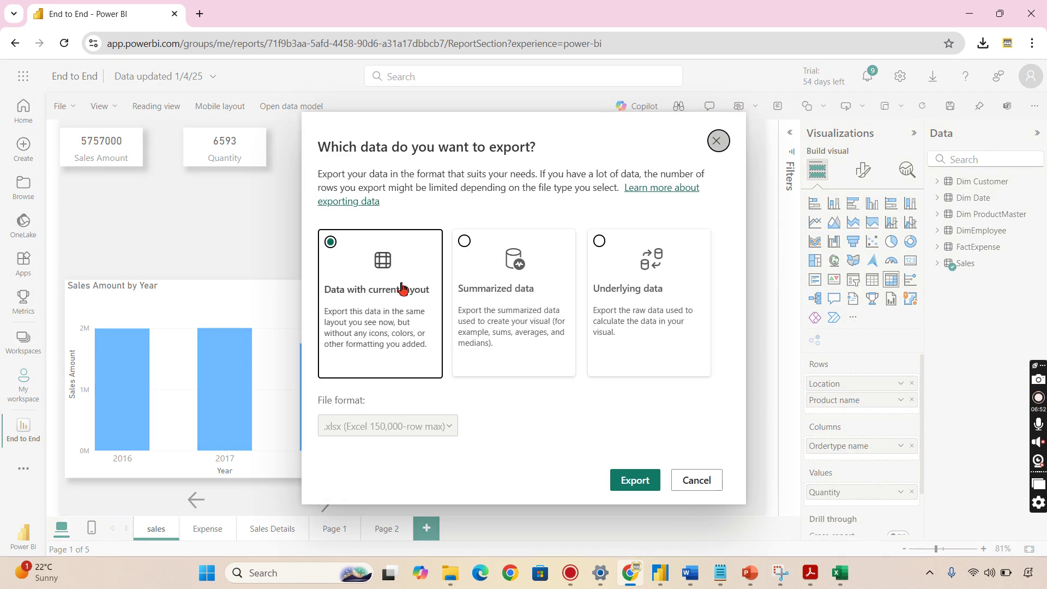
pyautogui.click(630, 486)
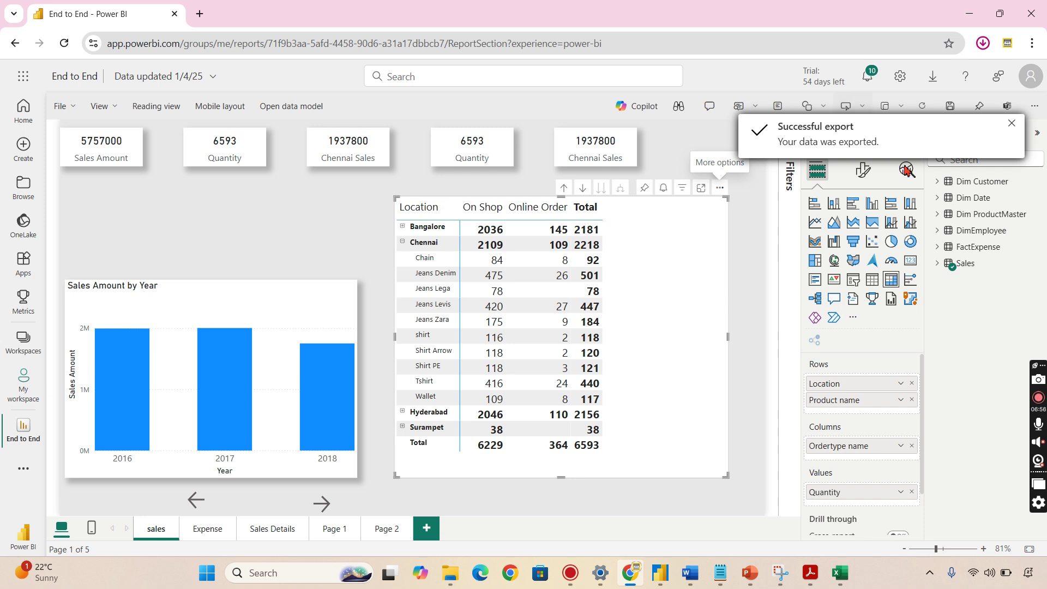
# Step: Open the exported data workbook in Excel, widen column B to read the product names, and close the workbook after reviewing it
pyautogui.click(948, 78)
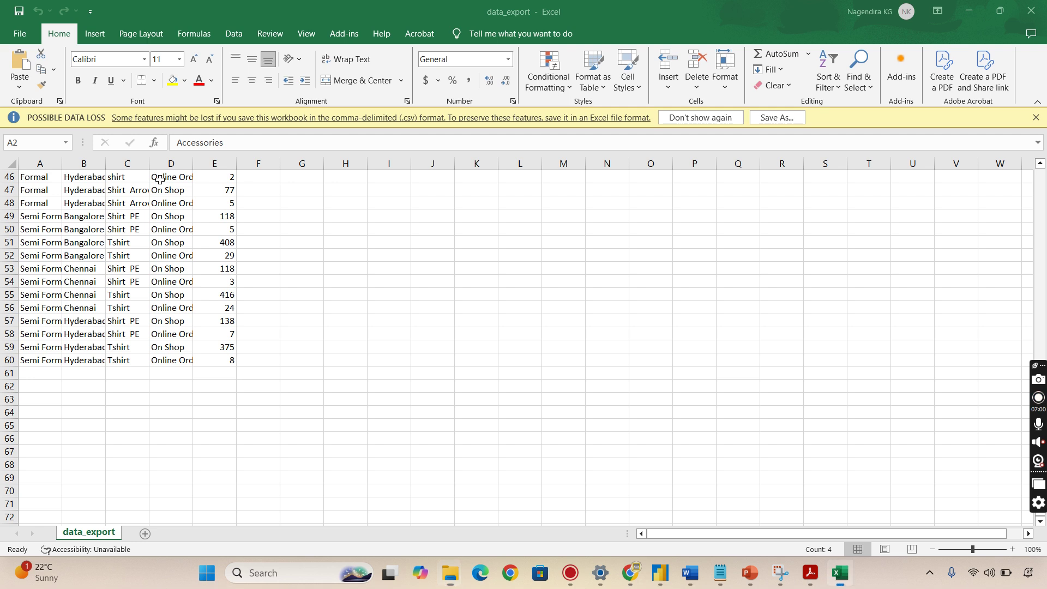
pyautogui.click(349, 228)
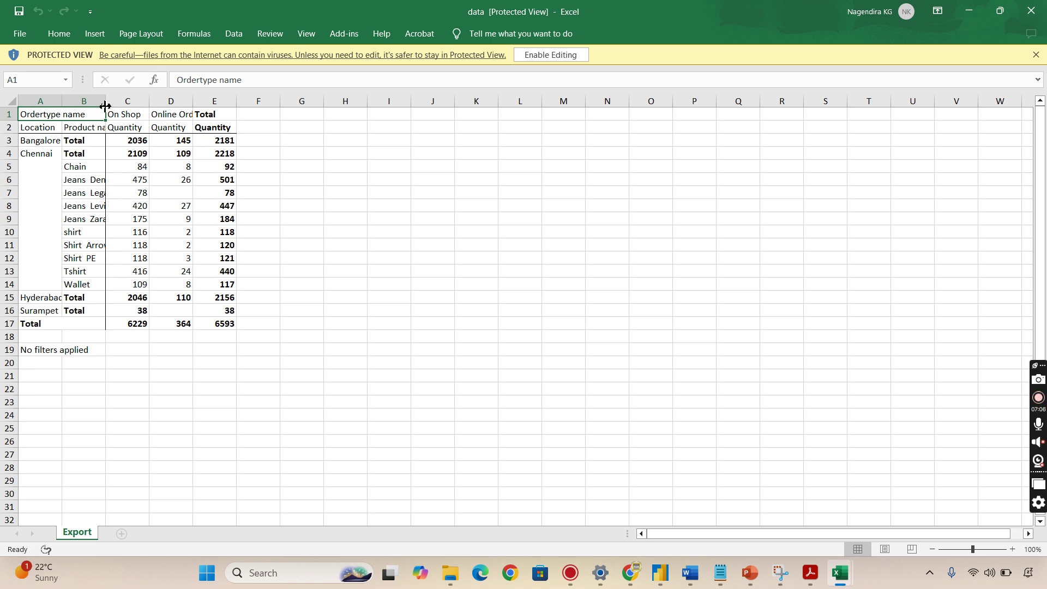
pyautogui.moveTo(104, 106); pyautogui.dragTo(160, 103)
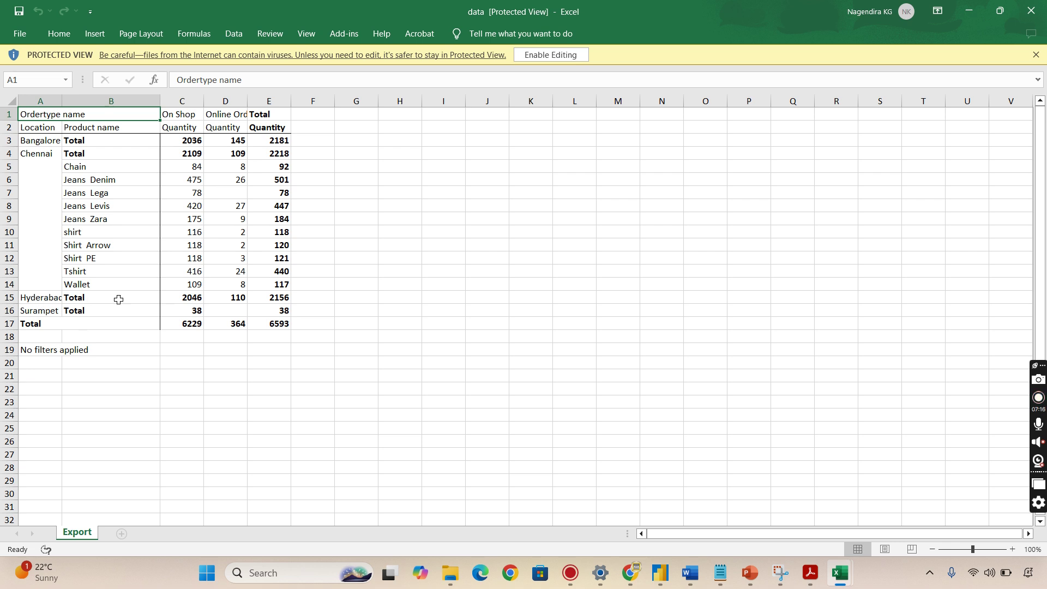
pyautogui.click(1031, 12)
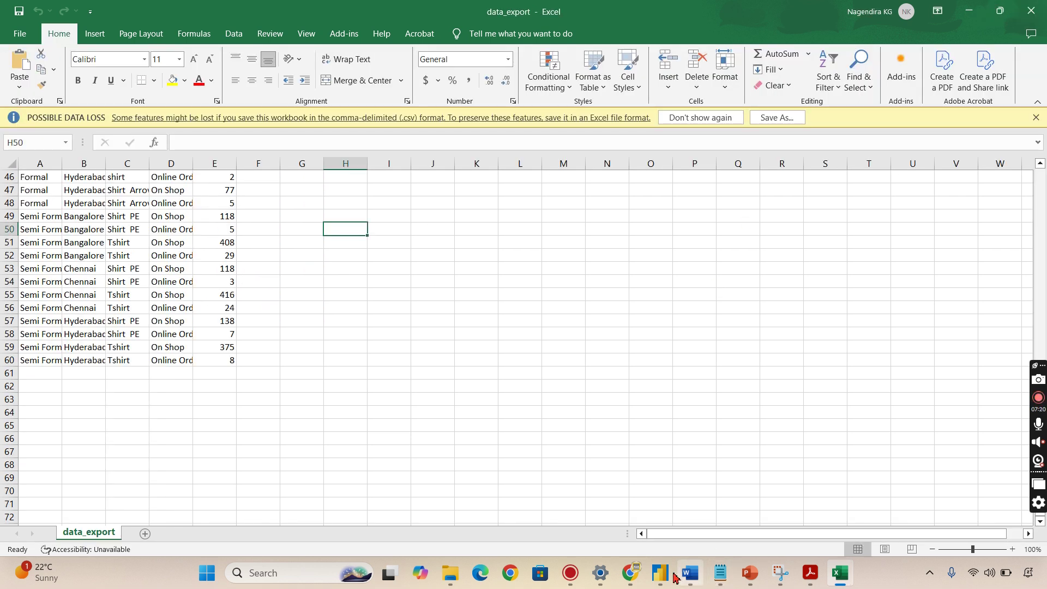
# Step: Switch back to the report in Chrome and export the Location matrix's Summarized data as .xlsx (Excel 150,000-row max)
pyautogui.hotkey('alt', 'Tab')
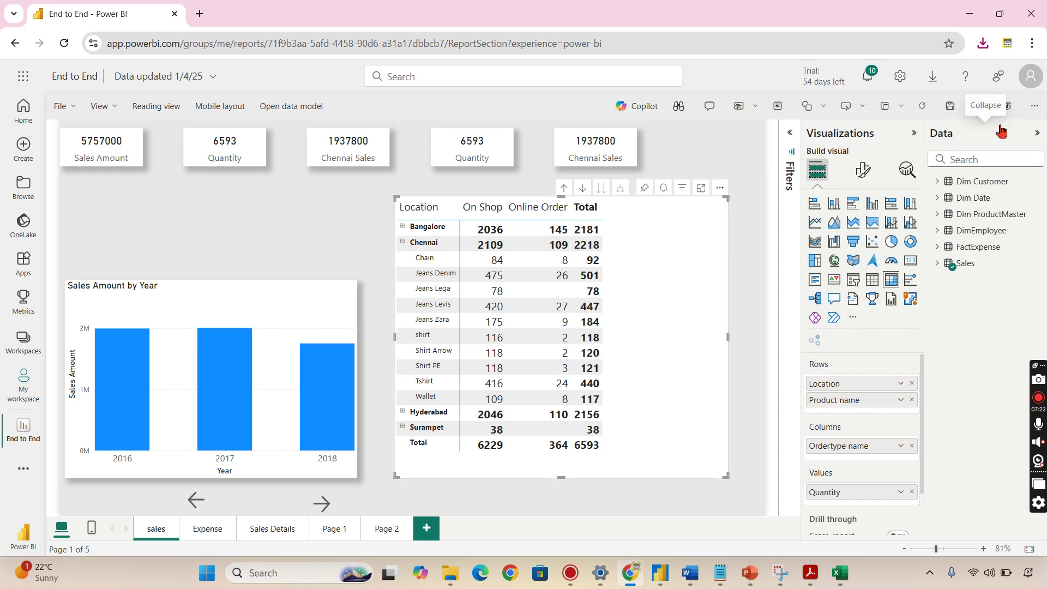
pyautogui.click(1037, 133)
pyautogui.click(770, 187)
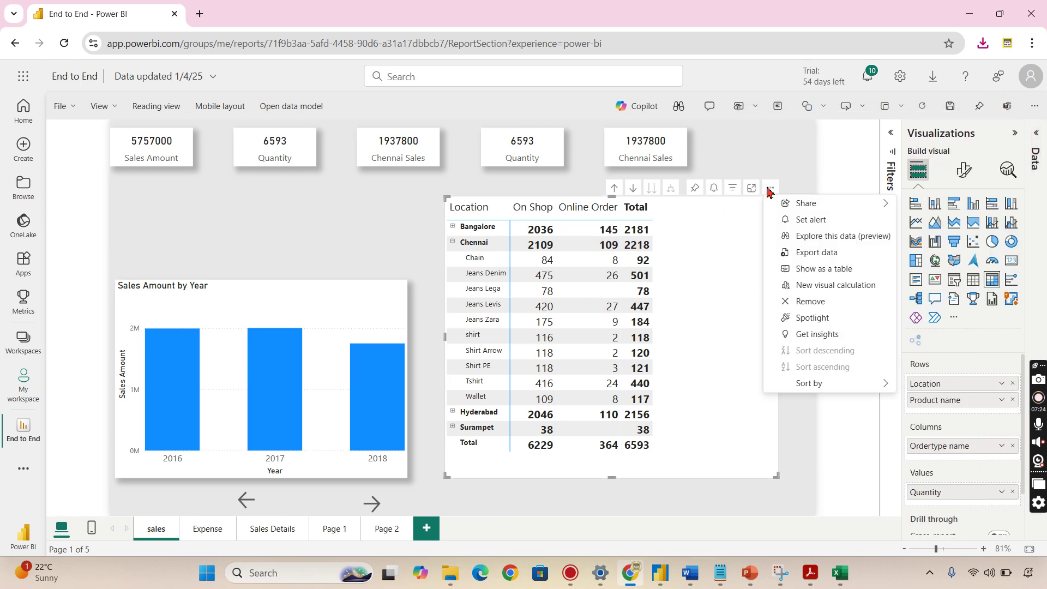
pyautogui.click(830, 253)
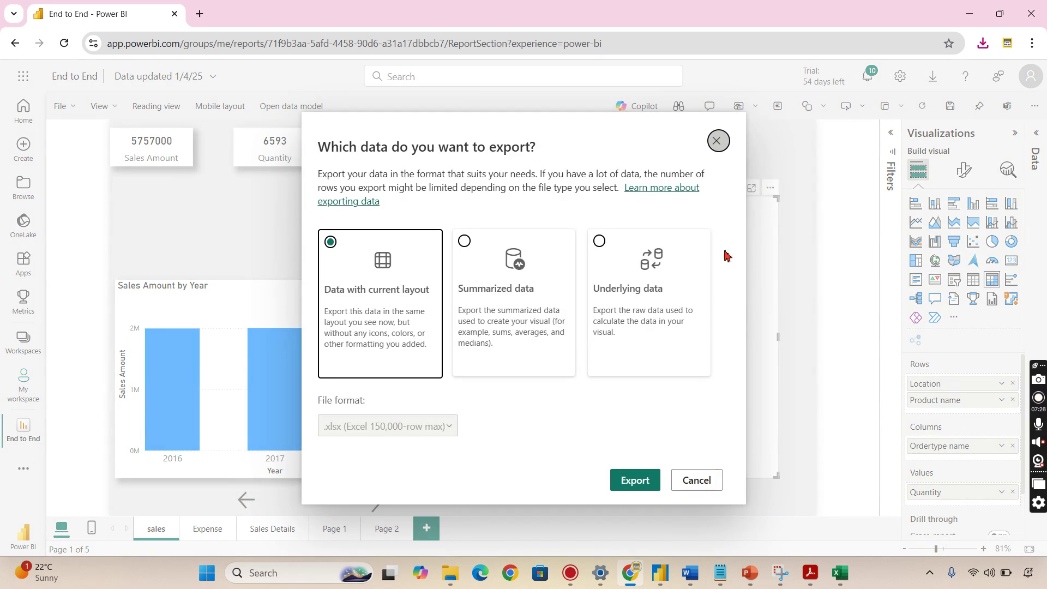
pyautogui.click(466, 243)
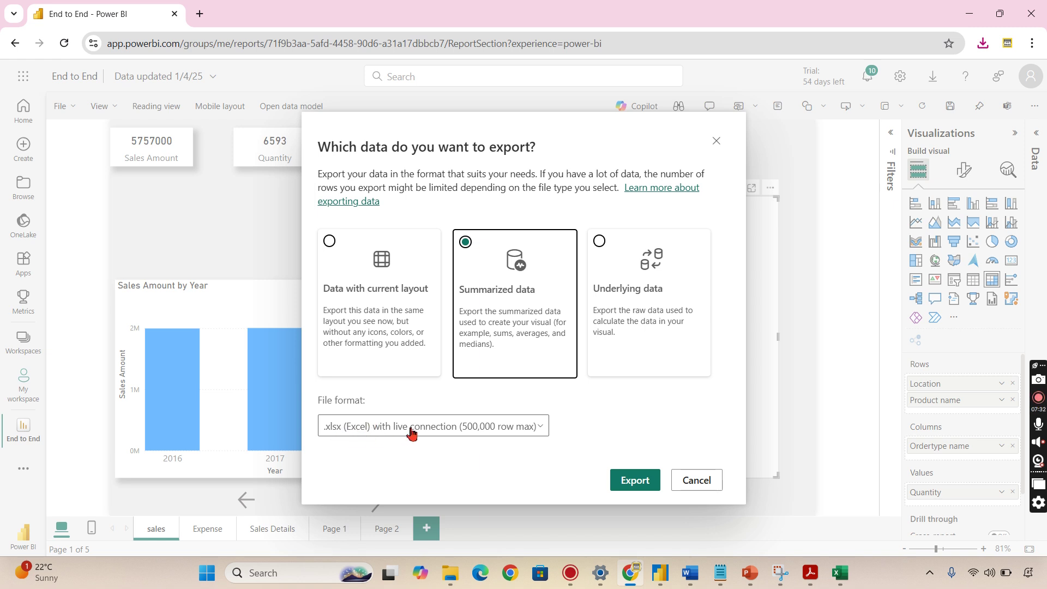
pyautogui.click(332, 246)
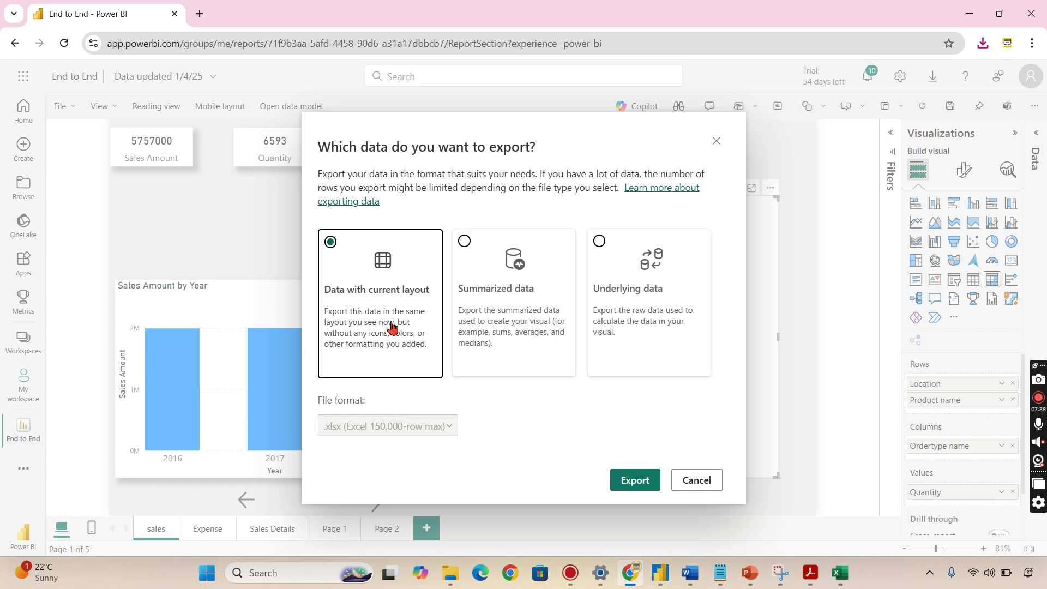
pyautogui.click(465, 242)
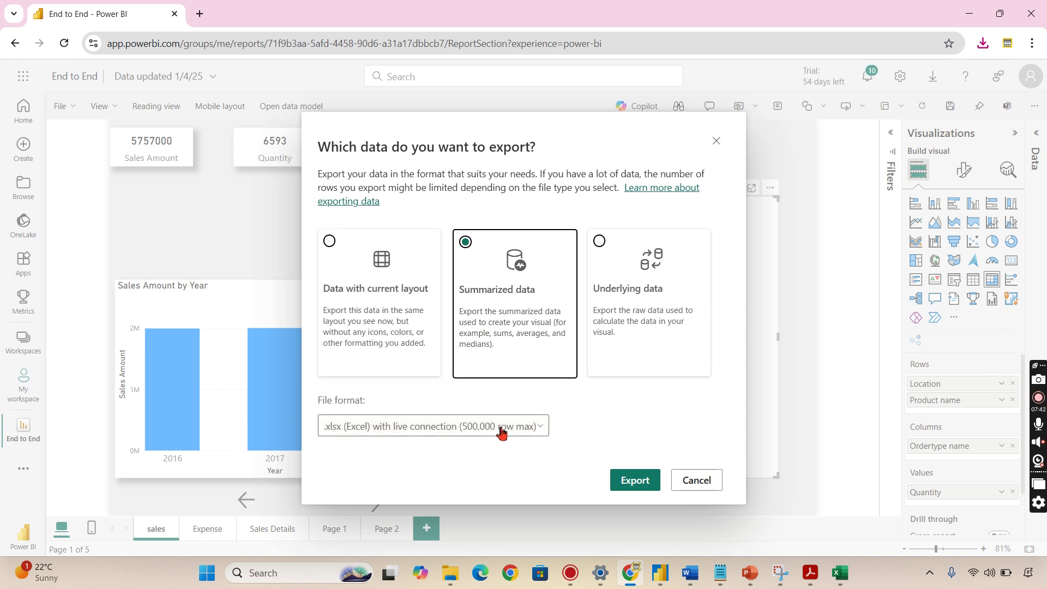
pyautogui.click(502, 432)
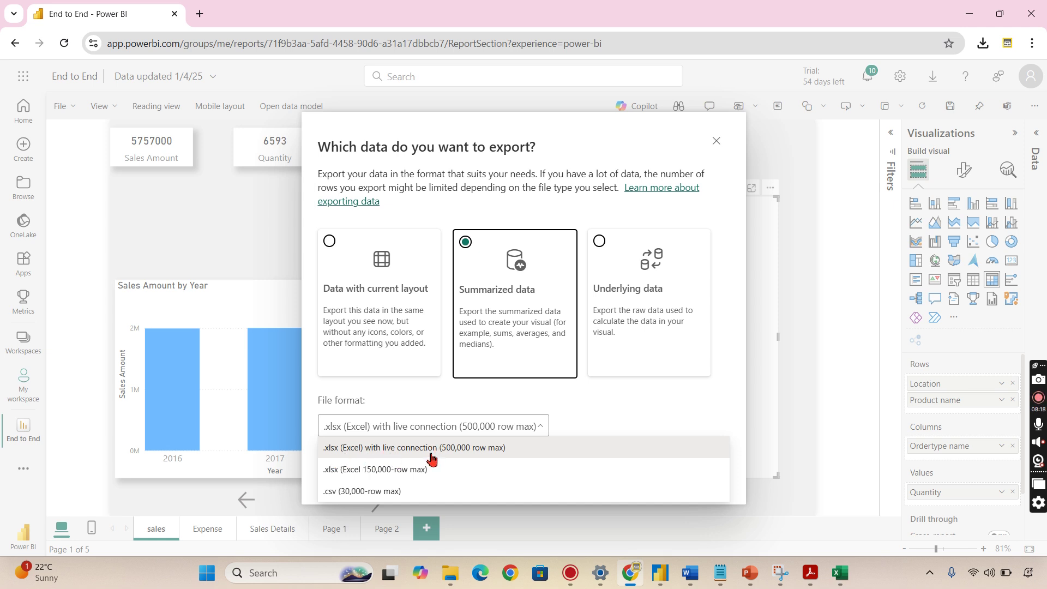
pyautogui.click(389, 475)
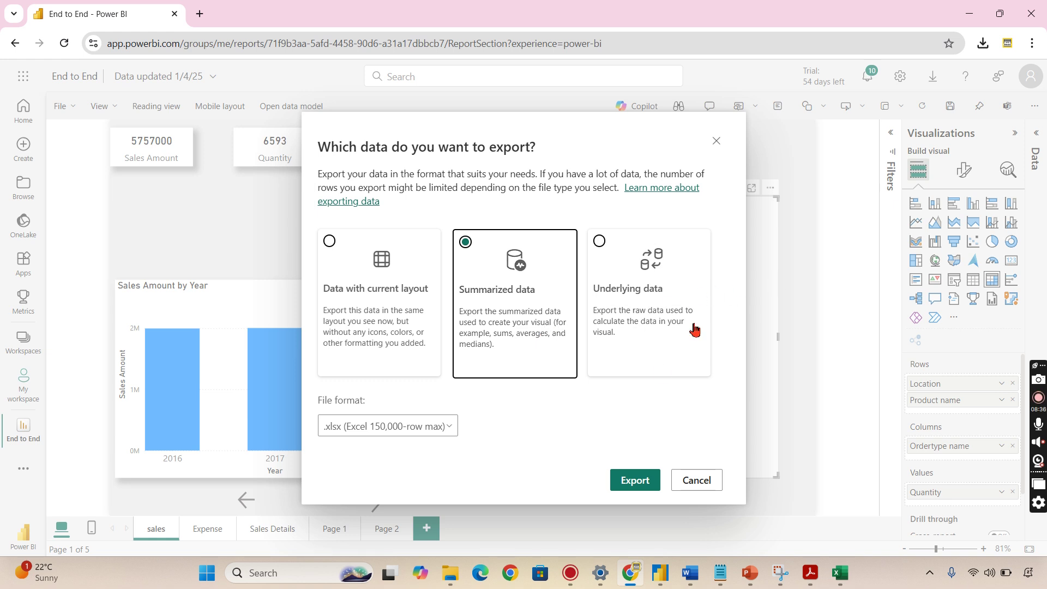
pyautogui.click(635, 480)
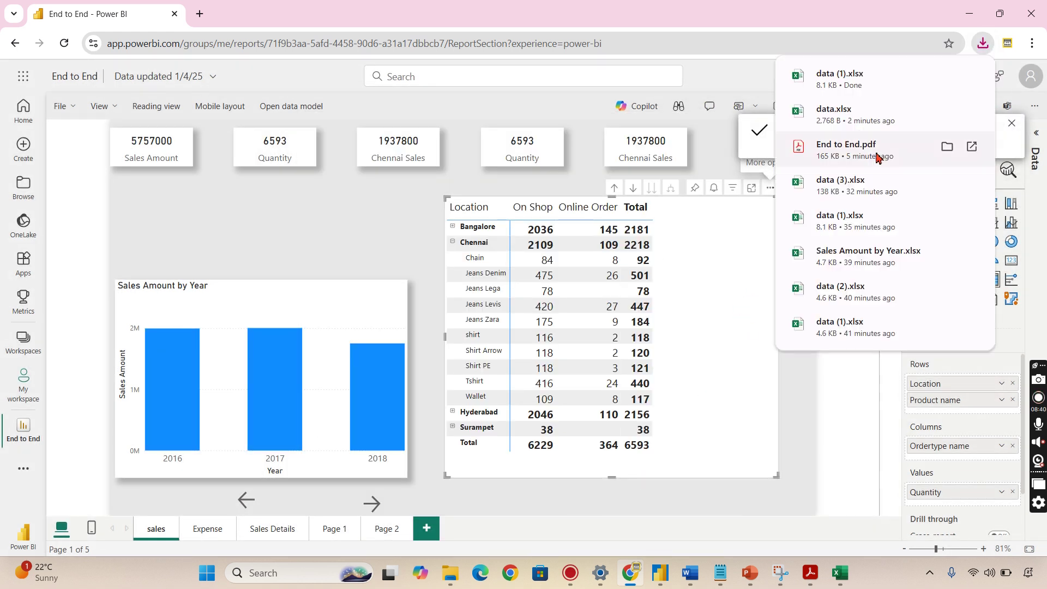
# Step: Open the exported data (1) workbook in Excel, check its first Bangalore row, and enable editing
pyautogui.click(947, 75)
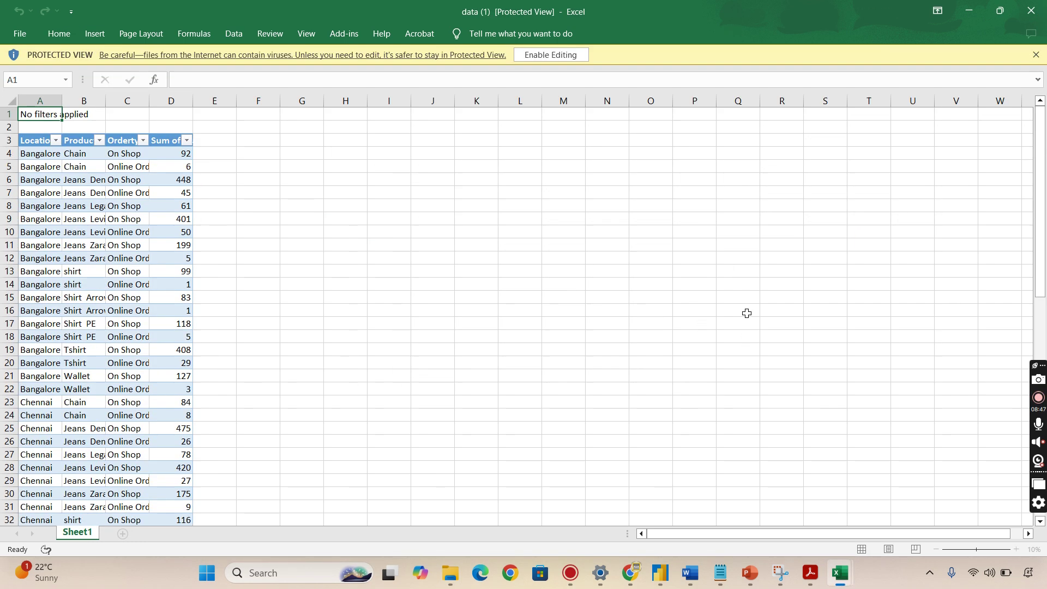
pyautogui.moveTo(746, 322); pyautogui.dragTo(747, 312)
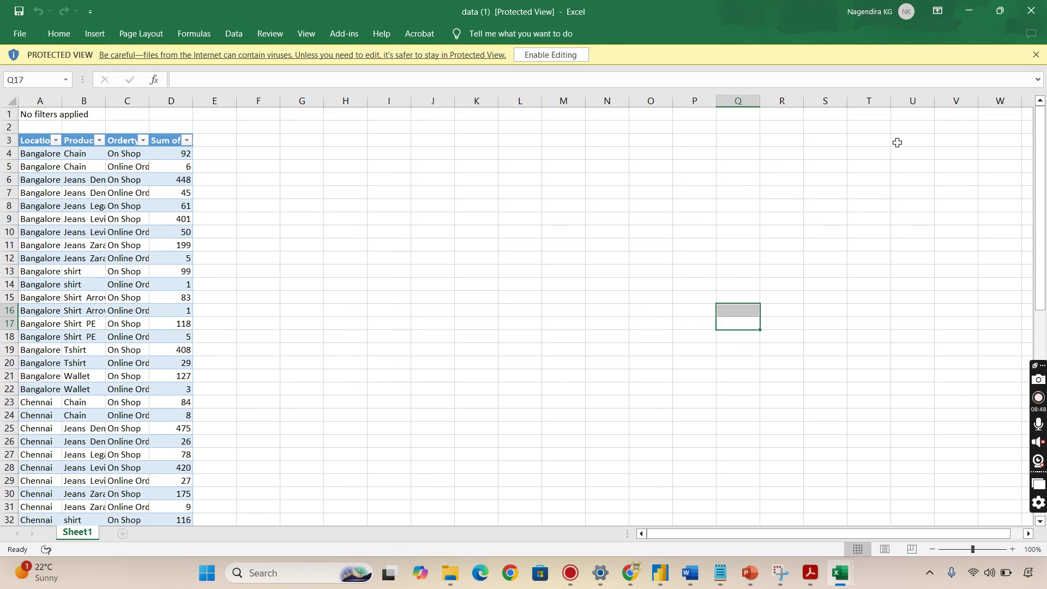
pyautogui.click(968, 11)
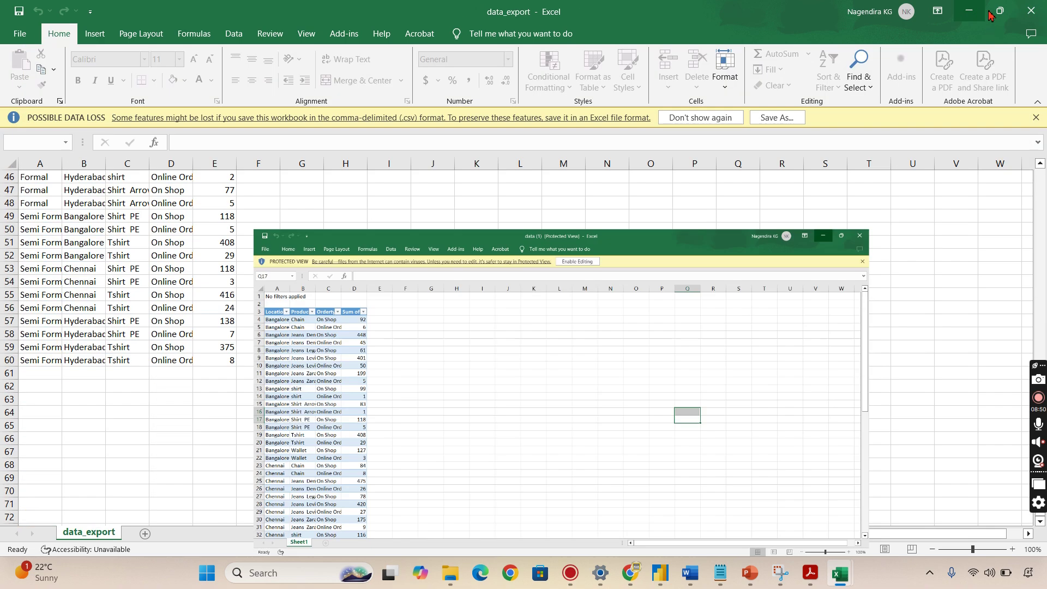
pyautogui.click(968, 11)
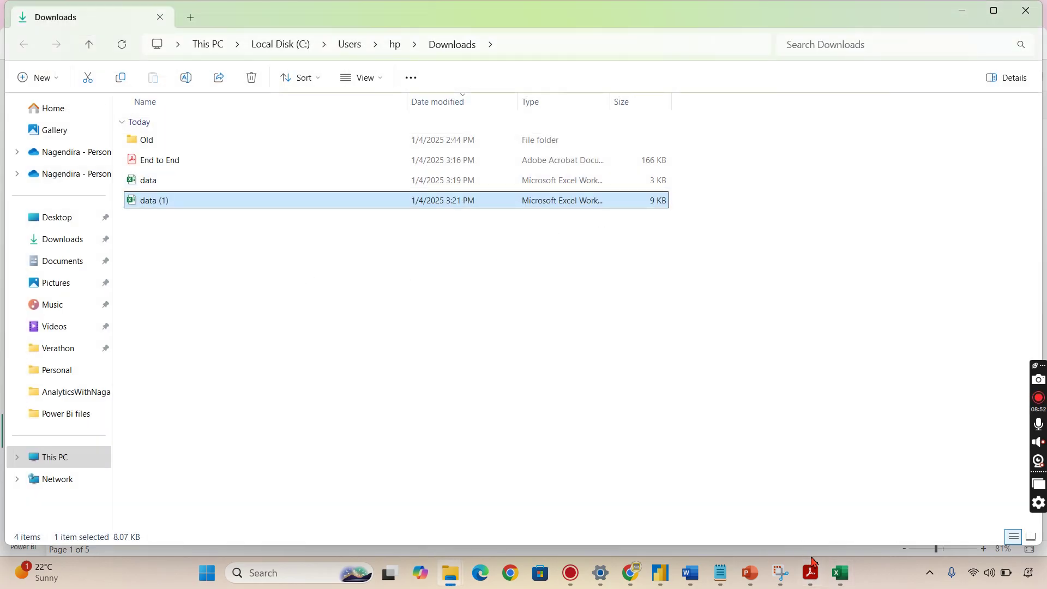
pyautogui.click(840, 572)
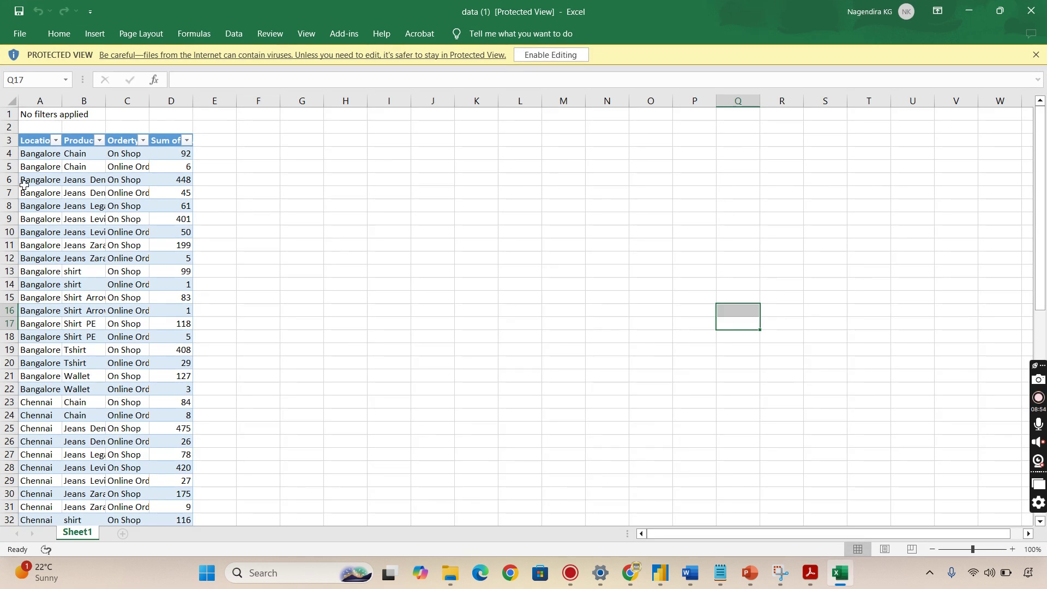
pyautogui.click(87, 155)
pyautogui.click(132, 156)
pyautogui.click(550, 55)
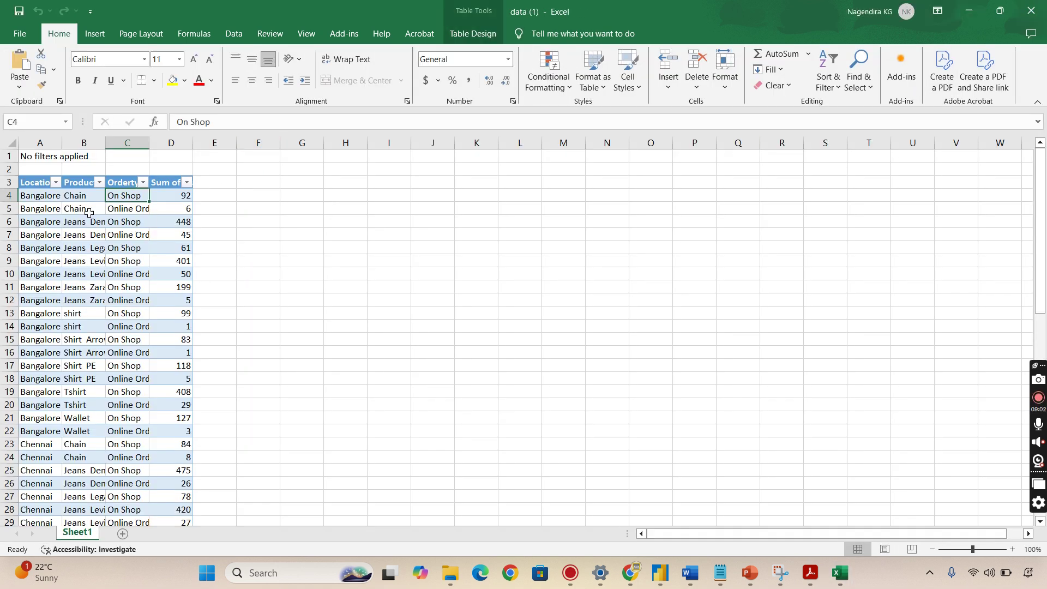
# Step: Review the second Bangalore row, widen the Ordertype name and Sum of Quantity columns to read their headers, and close the workbook
pyautogui.click(50, 214)
pyautogui.press('Right')
pyautogui.press('Right')
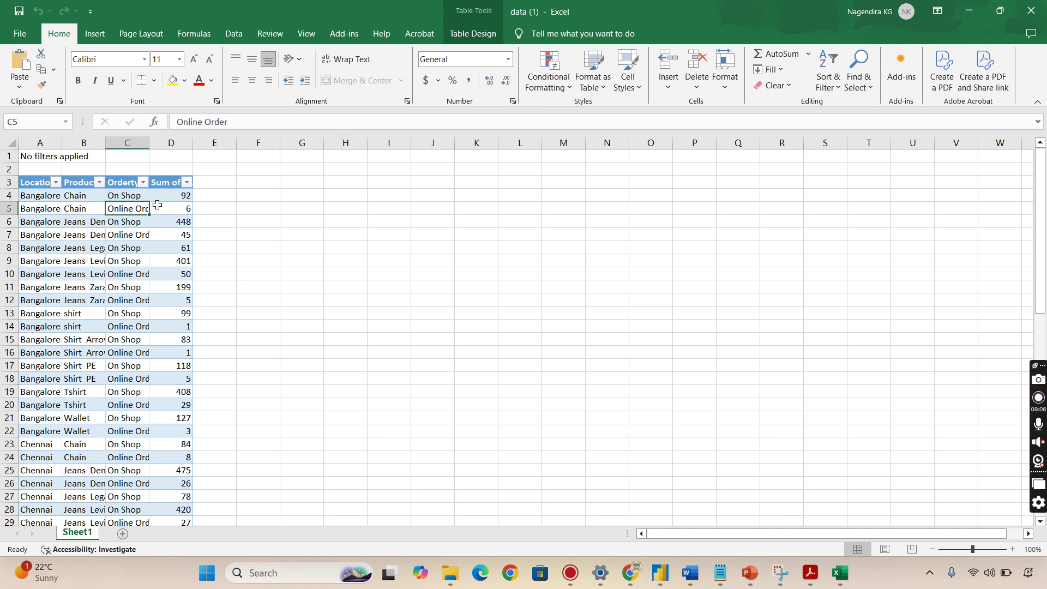
pyautogui.moveTo(150, 143); pyautogui.dragTo(257, 145)
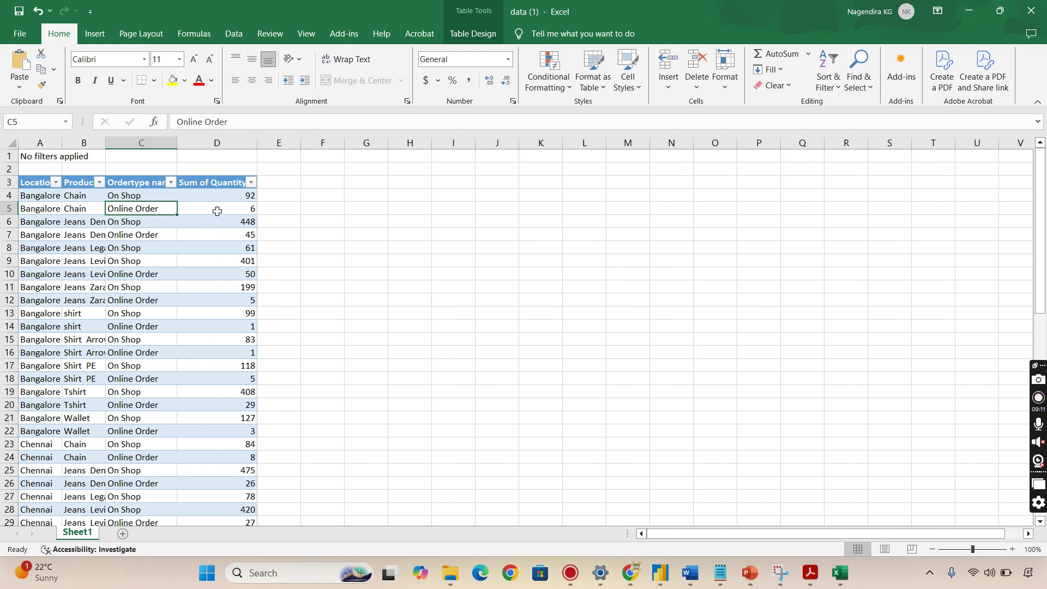
pyautogui.click(1034, 8)
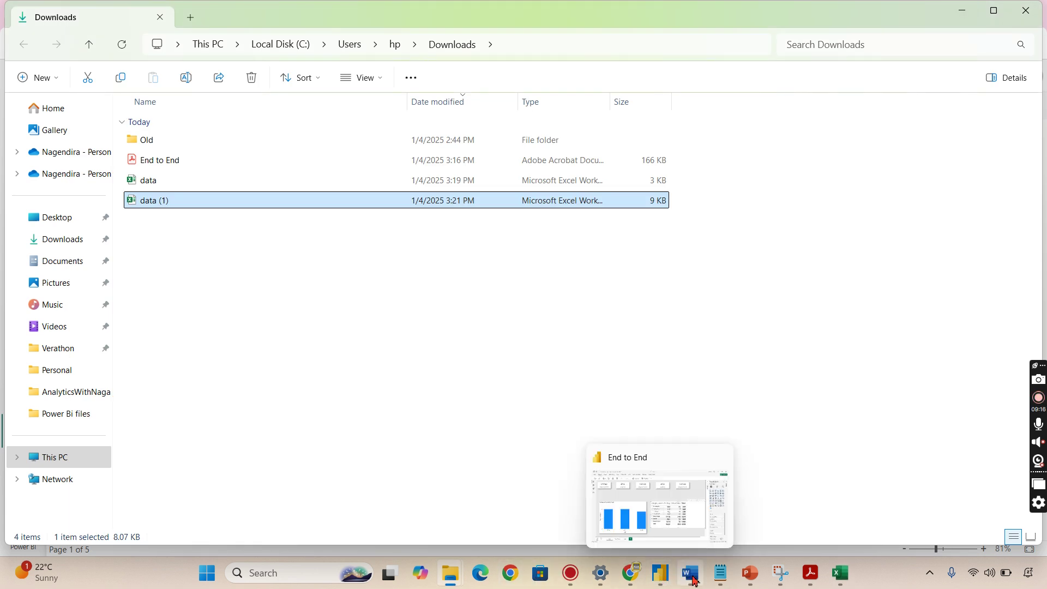
# Step: Switch to the report in Chrome and review the Location matrix's Rows, Columns and Values fields against the summarized export
pyautogui.moveTo(639, 577)
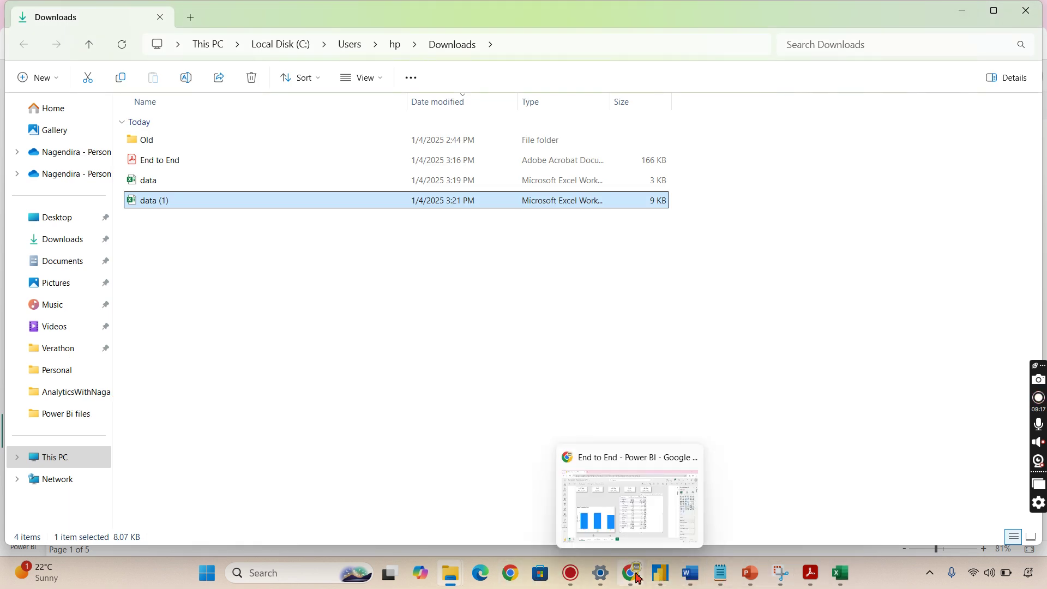
pyautogui.click(662, 482)
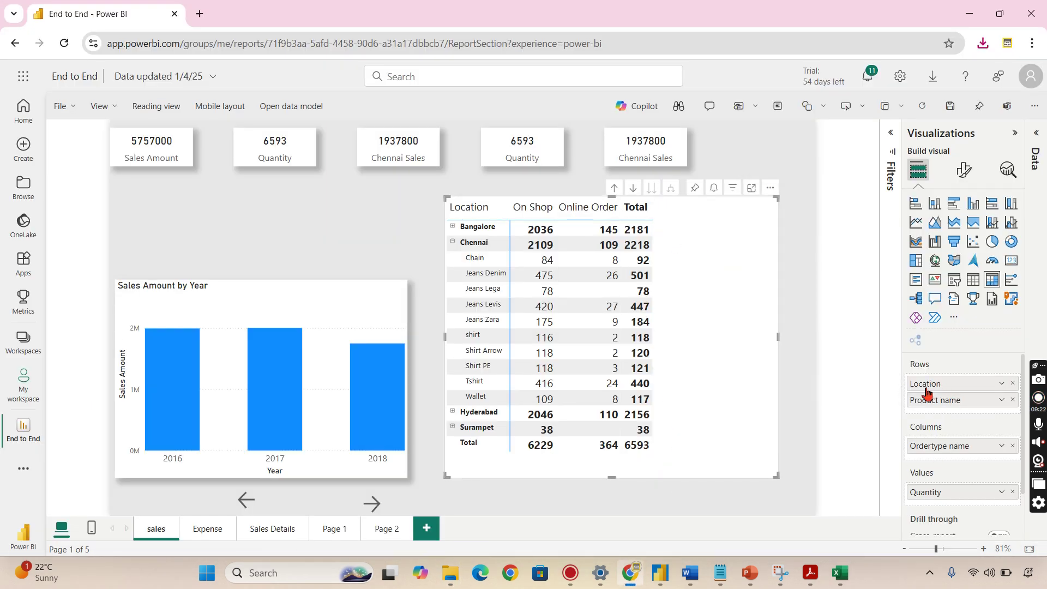
pyautogui.scroll(-2, 931, 433)
pyautogui.scroll(2, 944, 447)
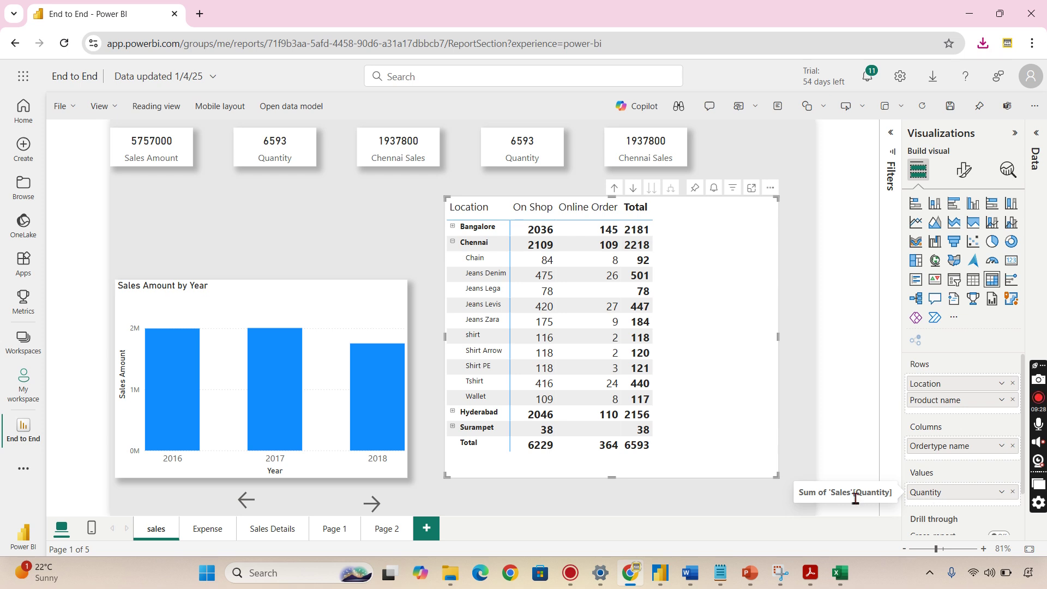
# Step: Switch to Power BI Desktop, check the CSV save options for exporting the Category name matrix's data, and cancel without saving
pyautogui.moveTo(660, 572)
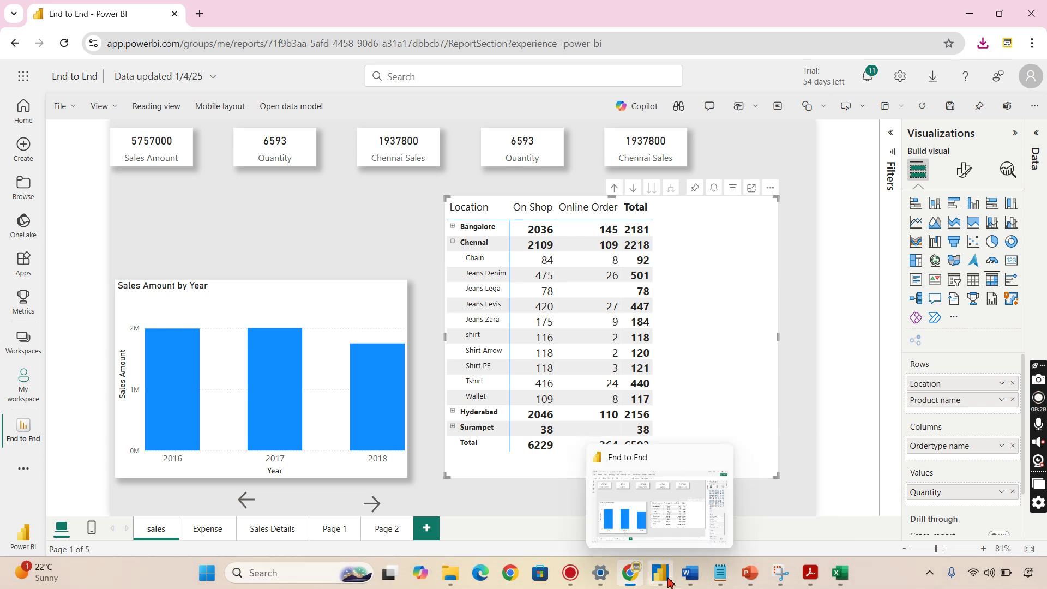
pyautogui.click(687, 537)
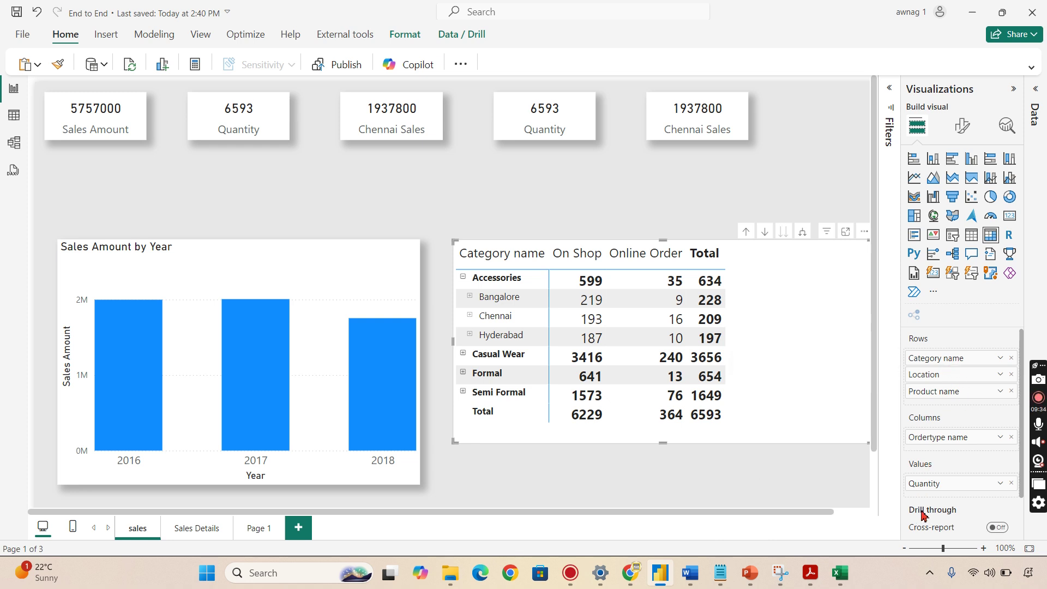
pyautogui.click(864, 231)
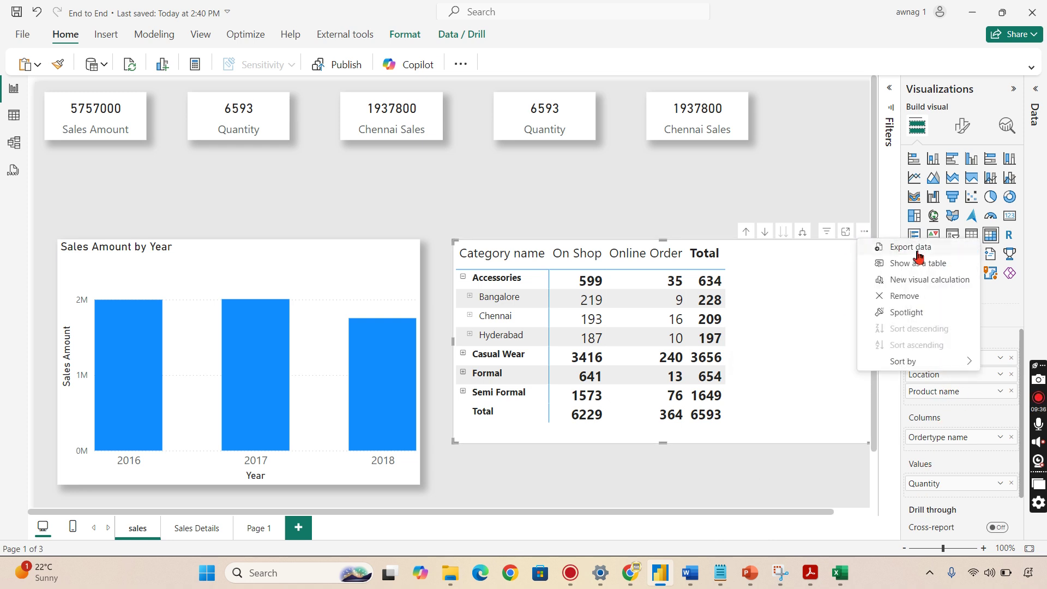
pyautogui.click(919, 248)
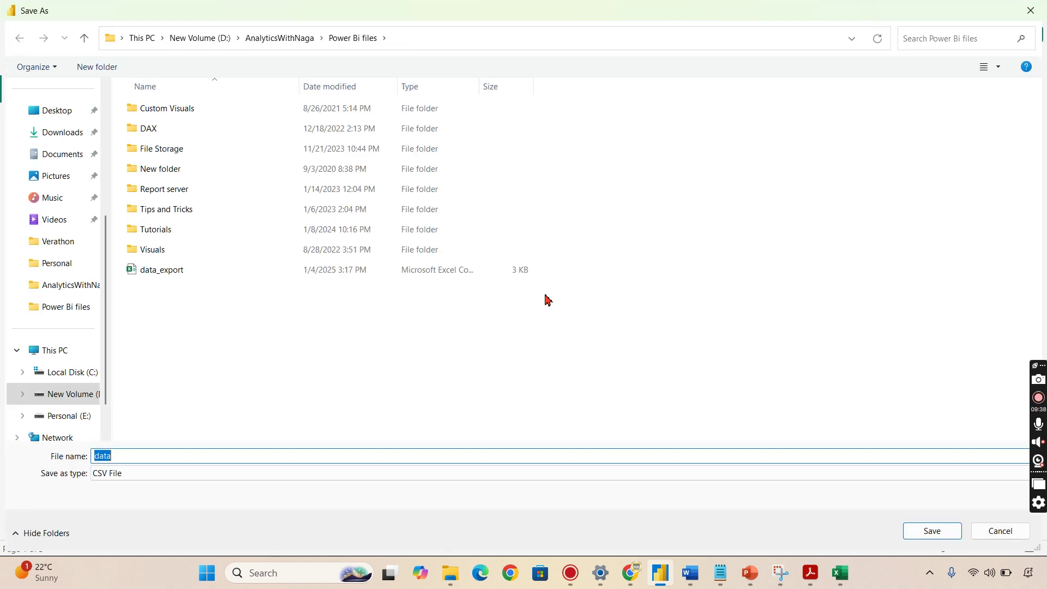
pyautogui.click(1030, 10)
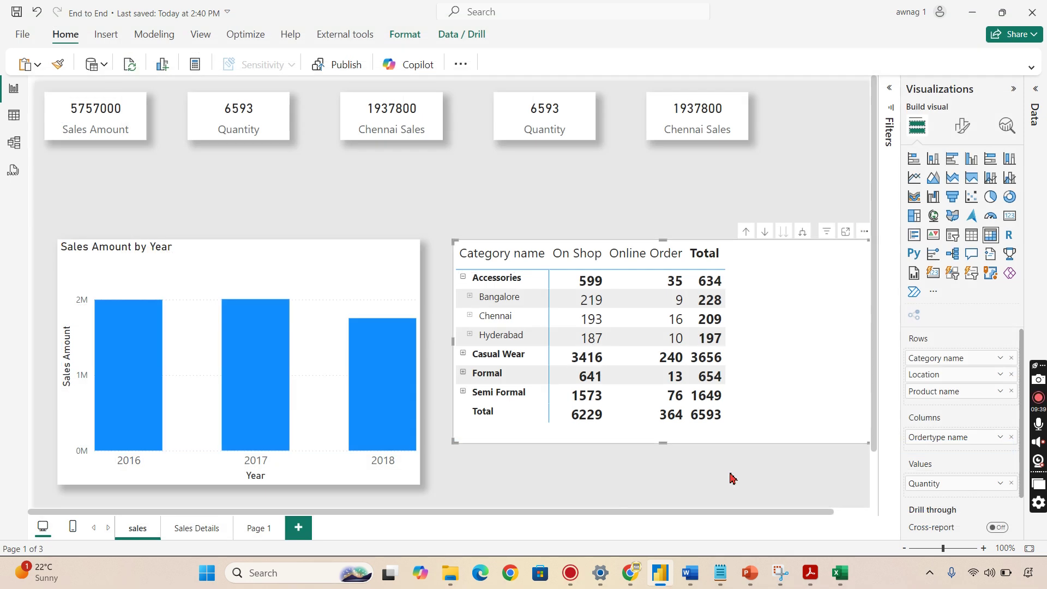
# Step: Switch to the report in Chrome and export the Location matrix's summarized data as .xlsx (Excel) with live connection (500,000 row max)
pyautogui.click(630, 572)
pyautogui.click(771, 188)
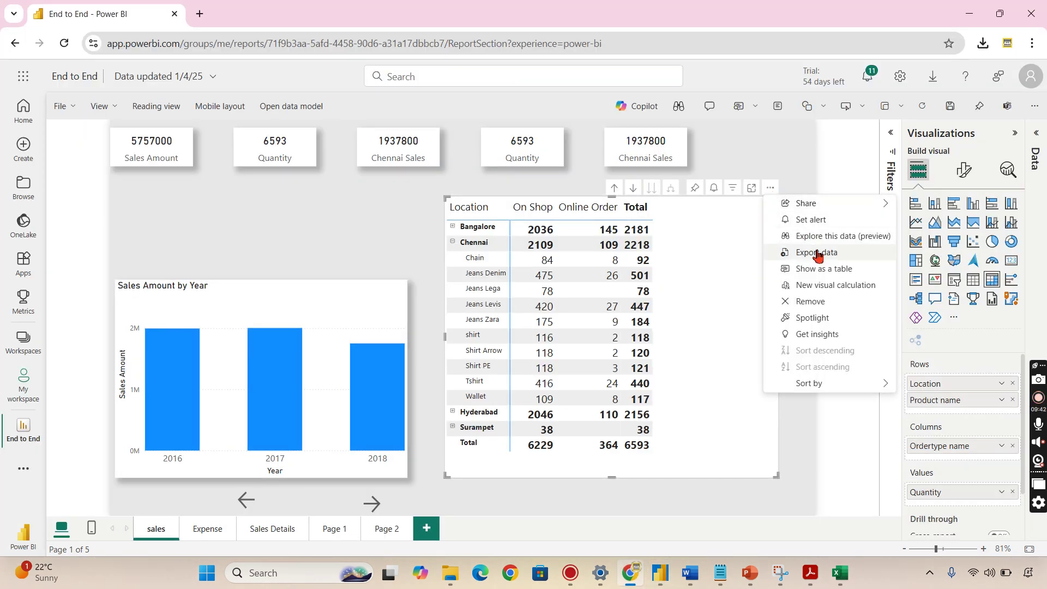
pyautogui.click(818, 253)
pyautogui.click(470, 257)
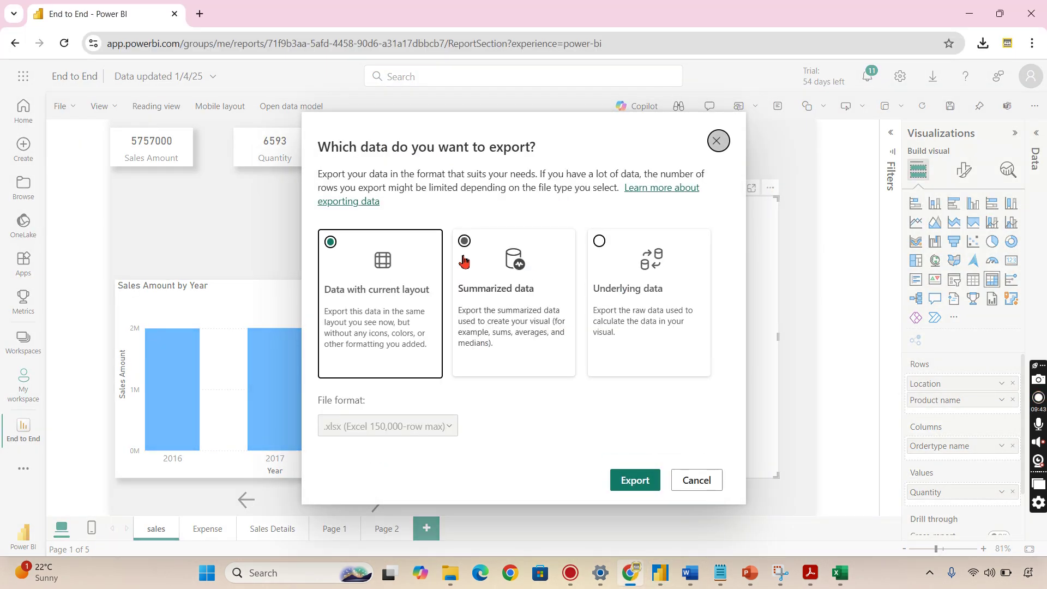
pyautogui.click(454, 426)
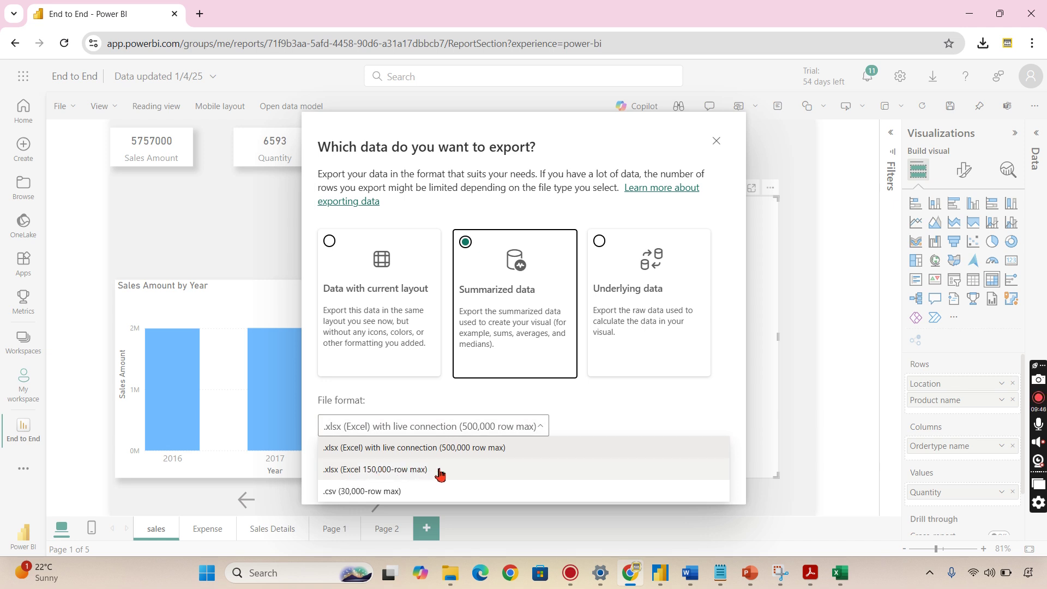
pyautogui.click(640, 406)
pyautogui.click(479, 427)
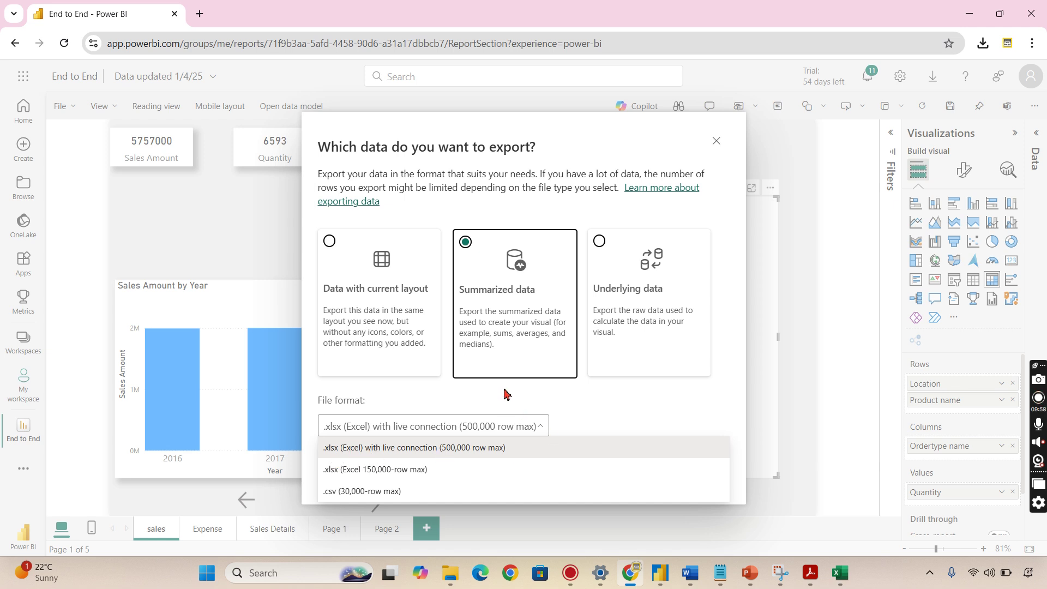
pyautogui.click(450, 447)
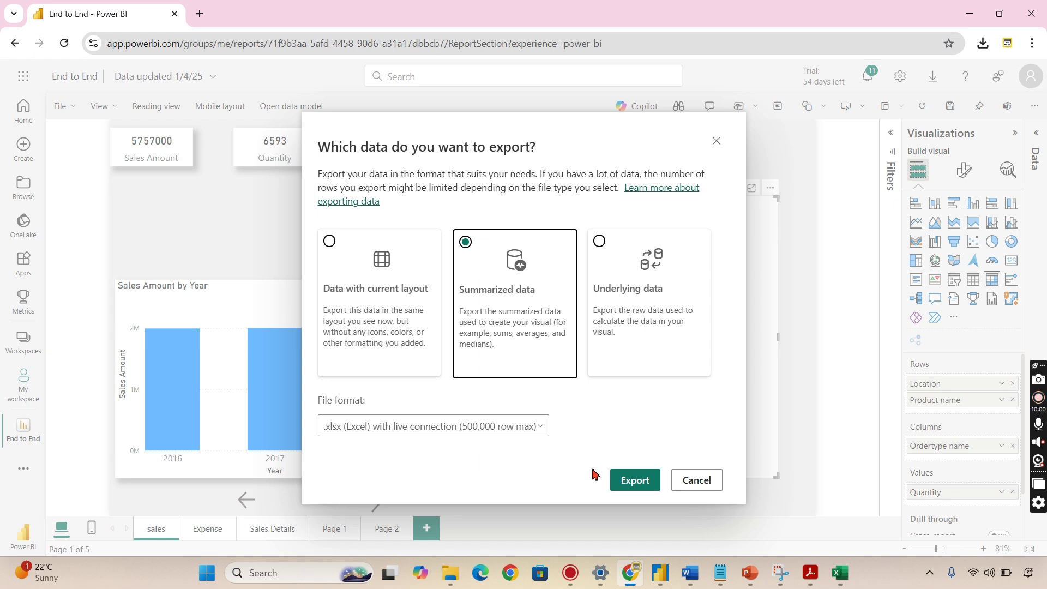
pyautogui.click(633, 480)
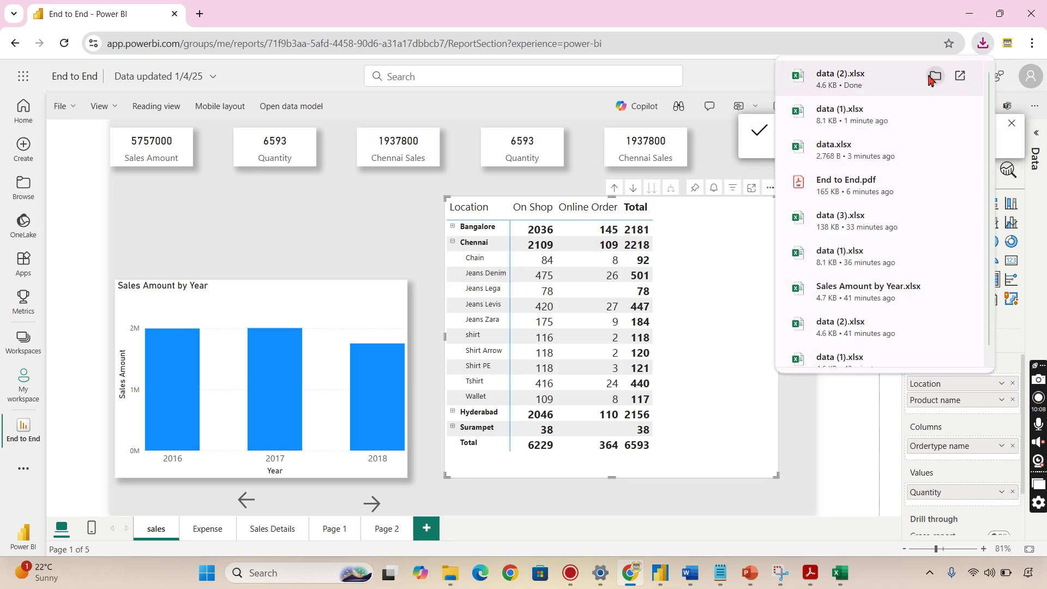
# Step: Open the exported data (2) workbook in Excel, view its Export Details sheet, and enable editing and external data connections, signing in with the Power BI account
pyautogui.click(936, 76)
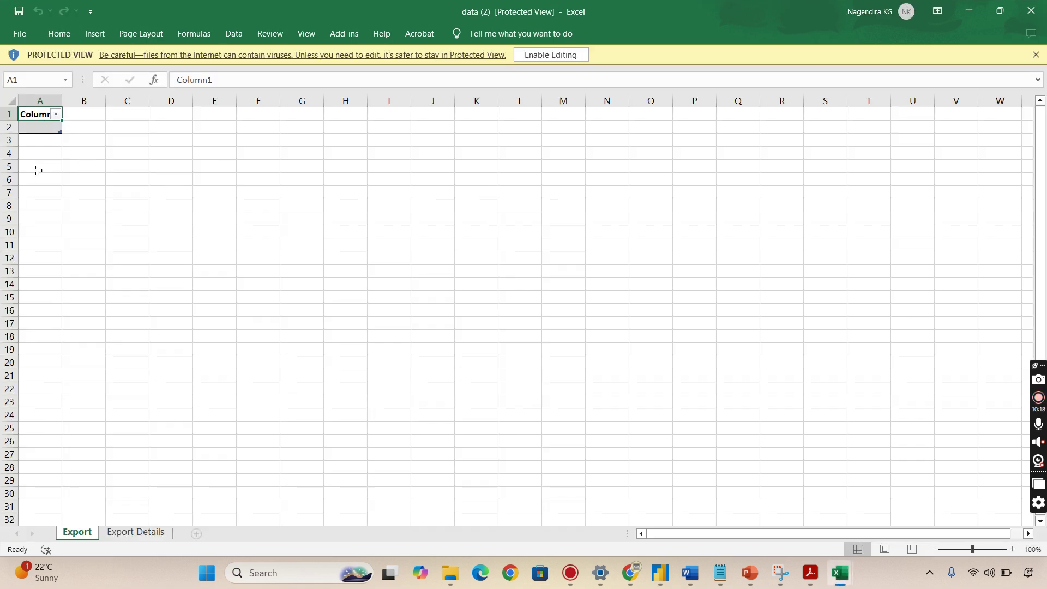
pyautogui.click(143, 534)
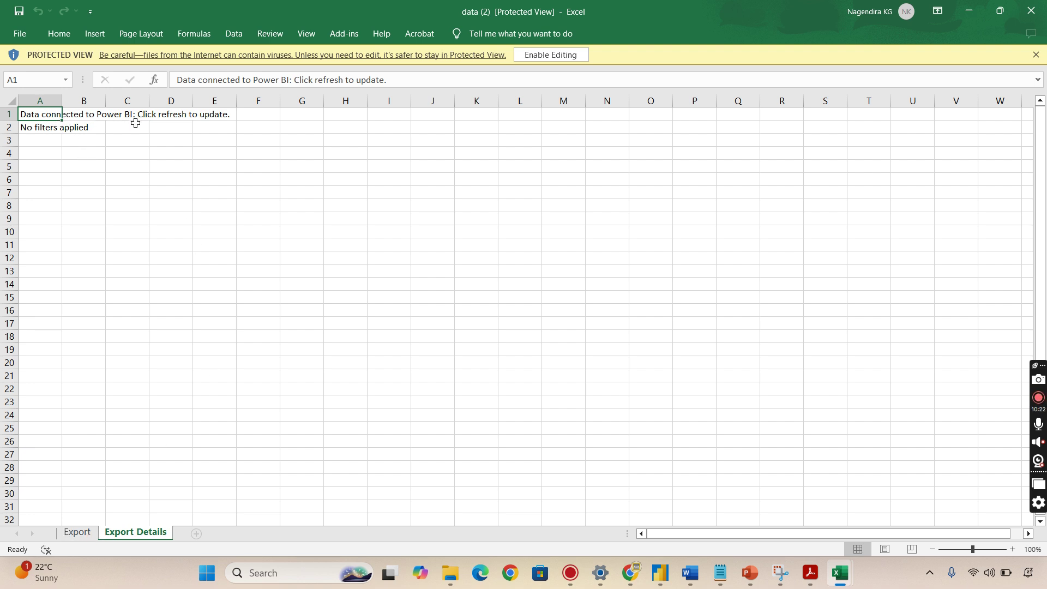
pyautogui.click(552, 55)
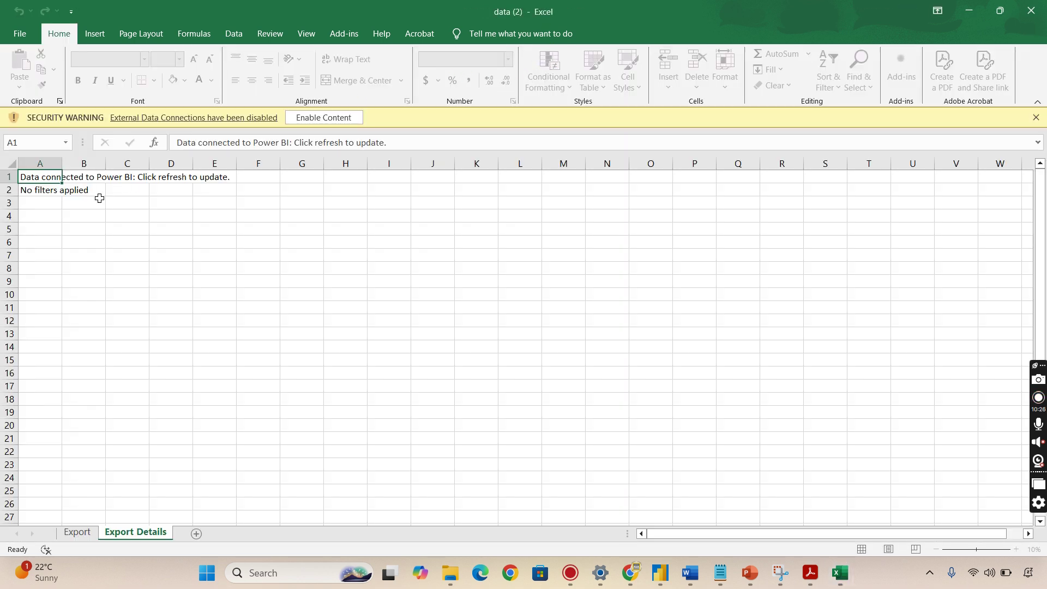
pyautogui.click(338, 118)
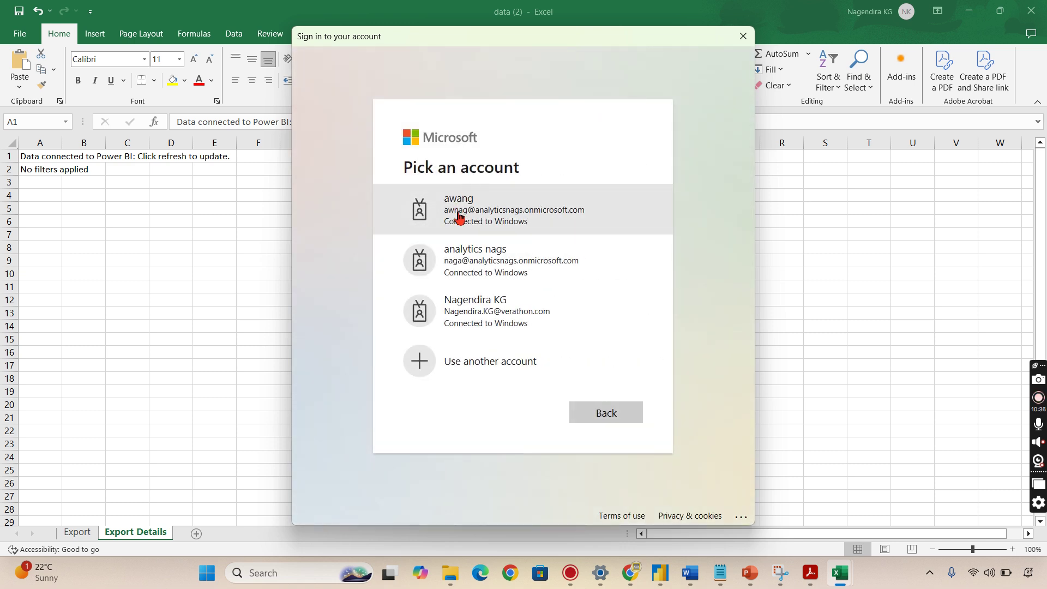
pyautogui.click(458, 216)
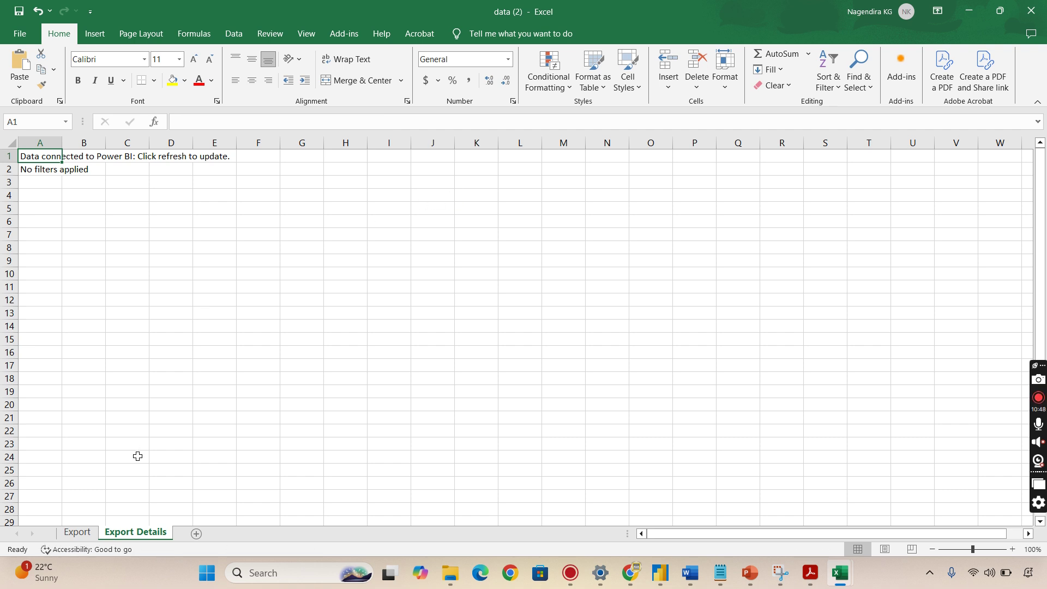
# Step: Review the location, product, order type and quantity rows on the Export sheet and refresh the table from its Power BI connection
pyautogui.click(87, 531)
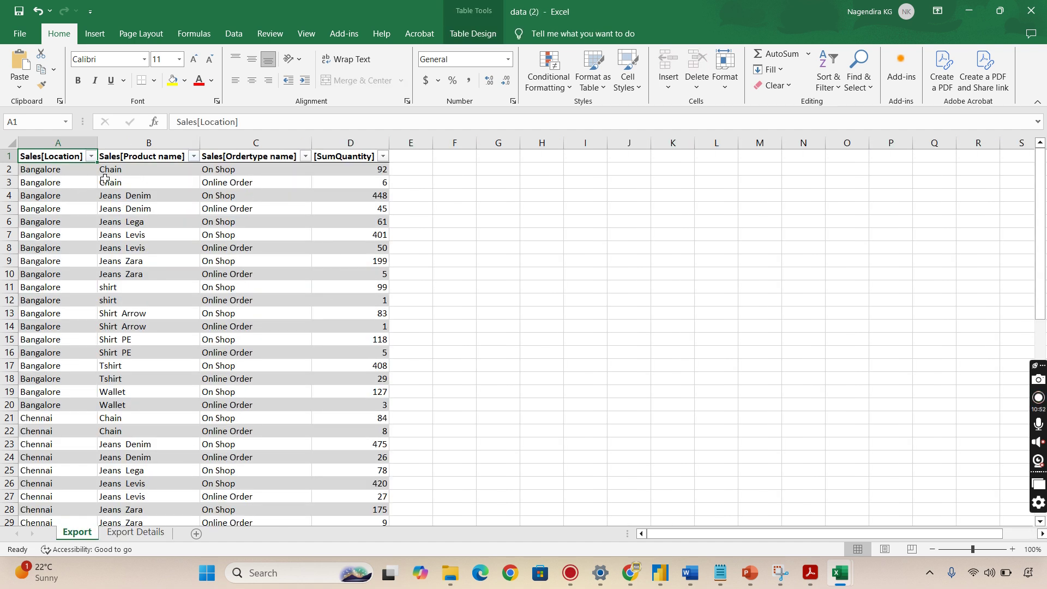
pyautogui.scroll(-11, 69, 184)
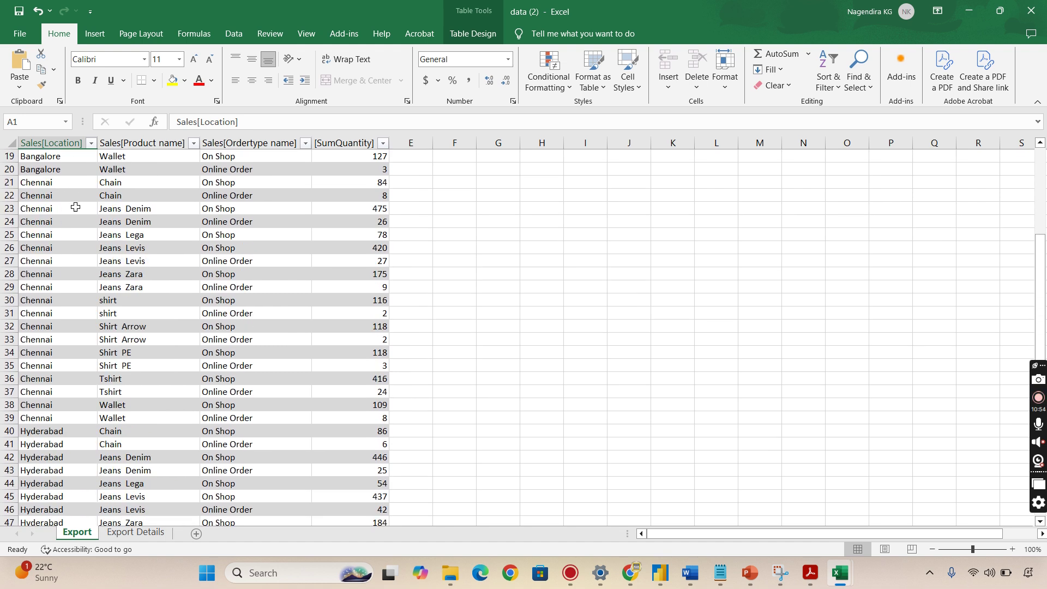
pyautogui.scroll(-7, 75, 207)
pyautogui.scroll(14, 82, 201)
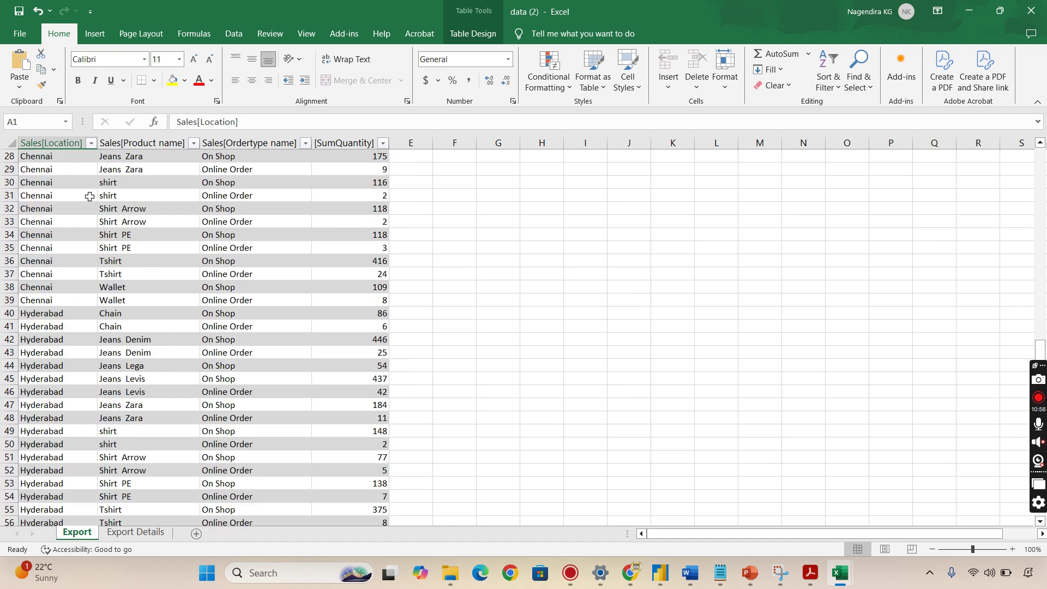
pyautogui.scroll(4, 119, 184)
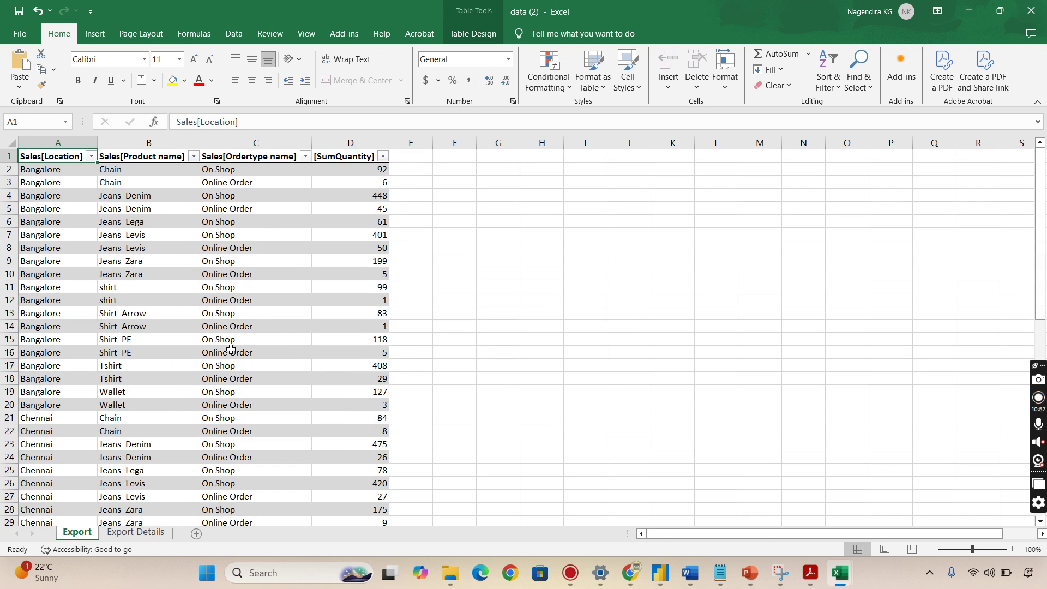
pyautogui.rightClick(362, 201)
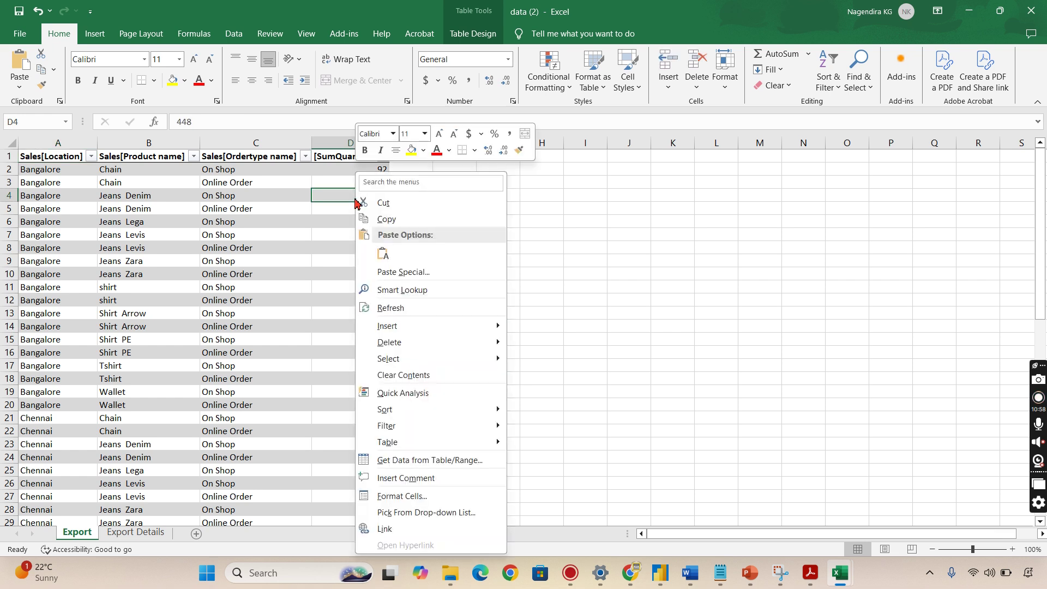
pyautogui.click(389, 309)
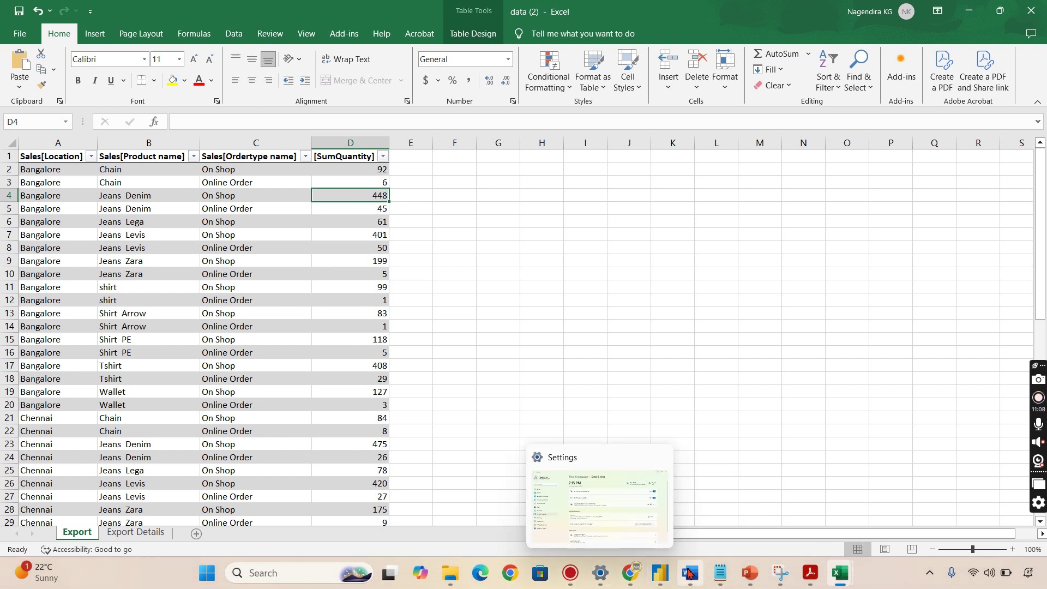
# Step: Switch to the report in Chrome, check the summarized-data file formats, and export the Location matrix's underlying data as .xlsx
pyautogui.click(630, 572)
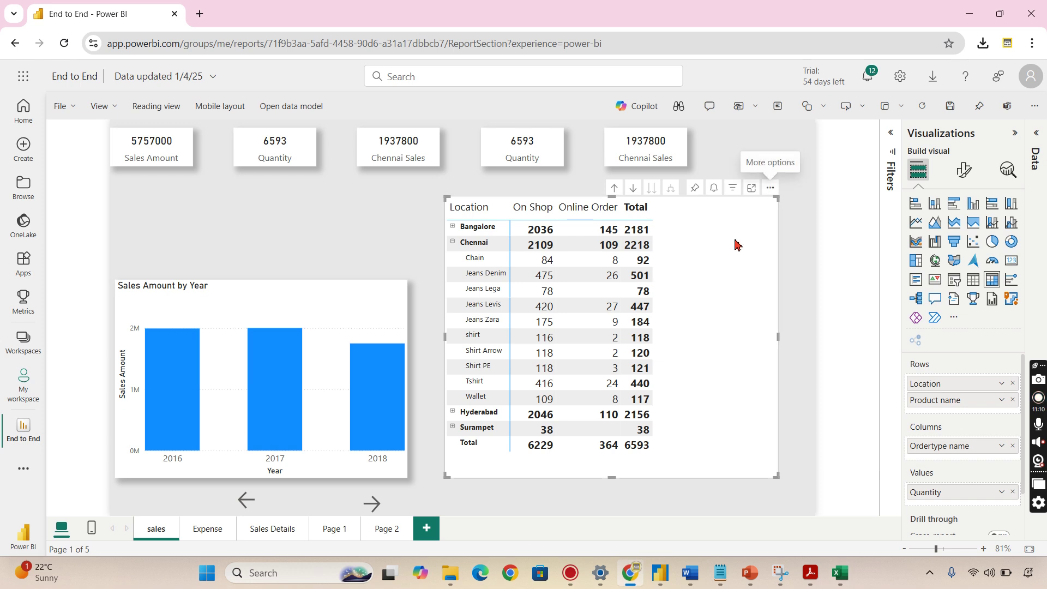
pyautogui.click(771, 188)
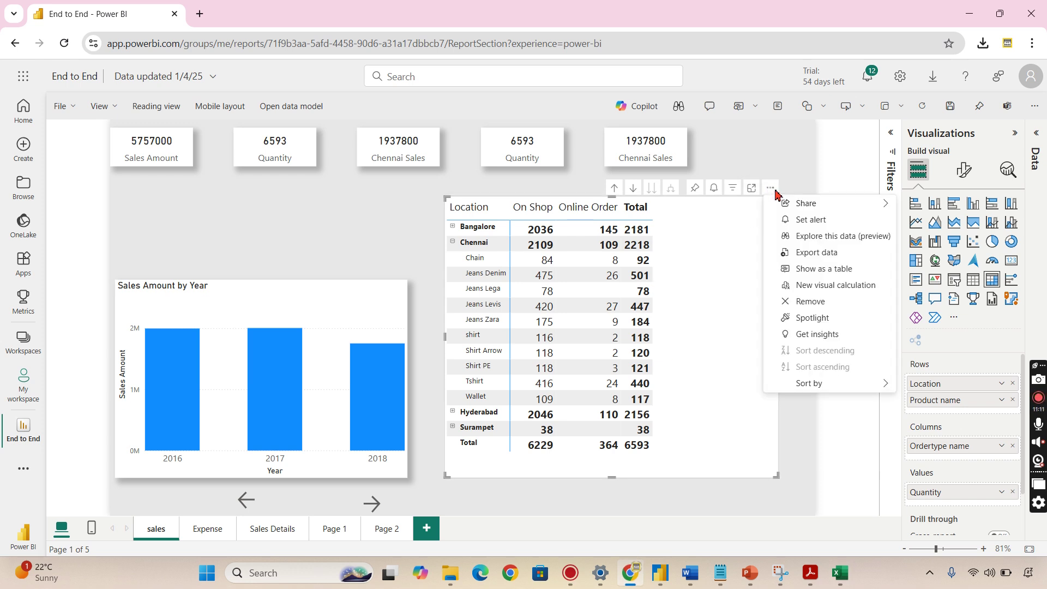
pyautogui.click(816, 253)
pyautogui.click(518, 322)
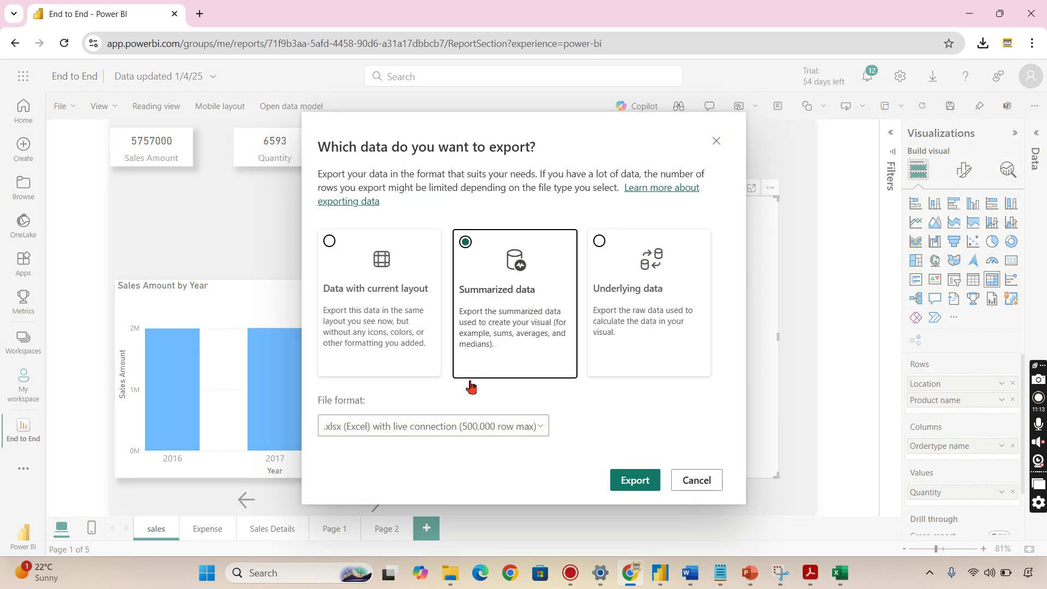
pyautogui.click(437, 431)
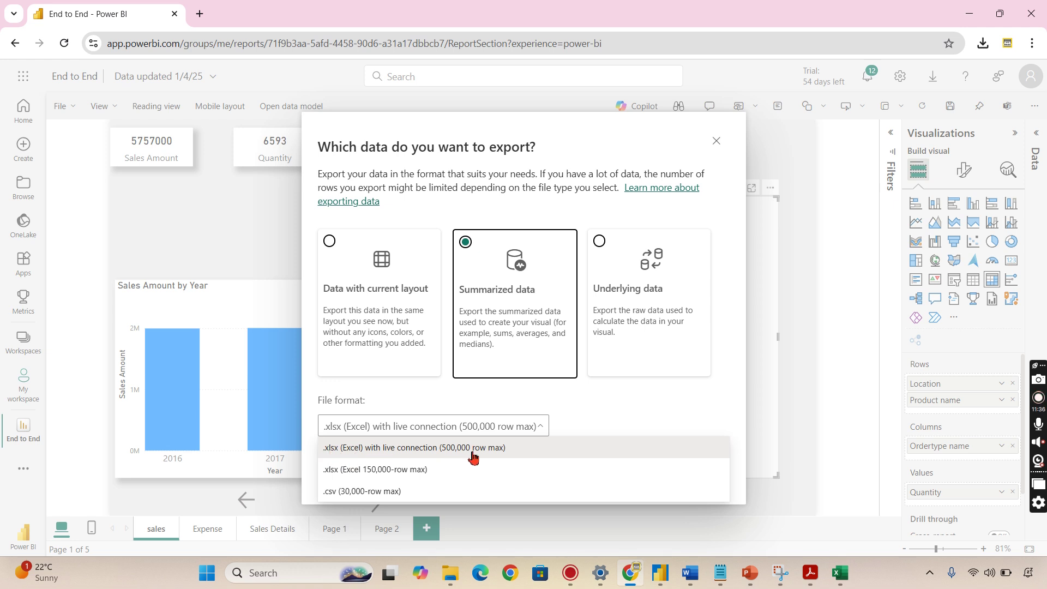
pyautogui.click(648, 407)
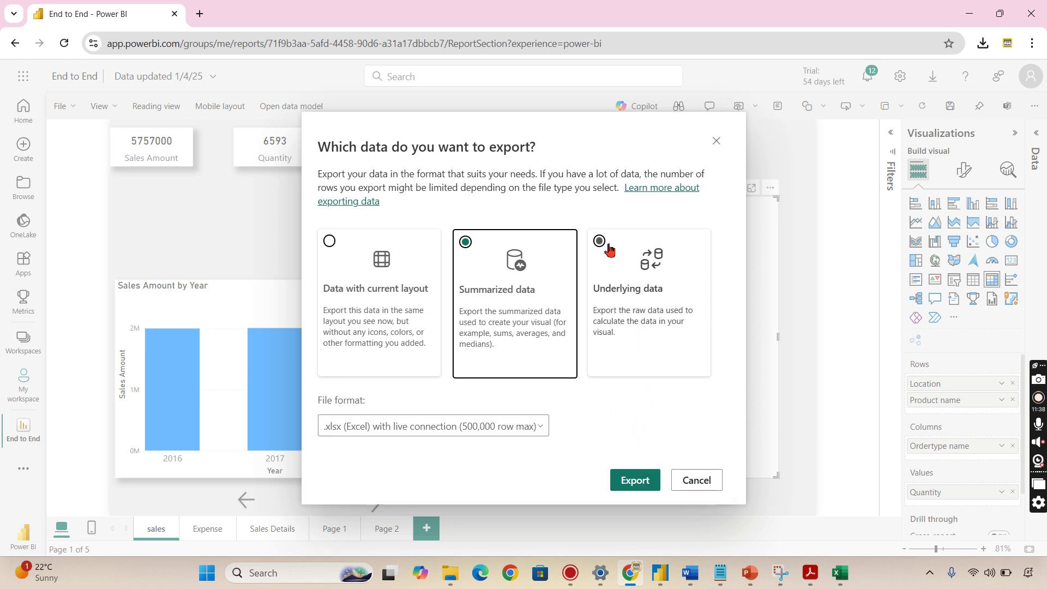
pyautogui.click(601, 242)
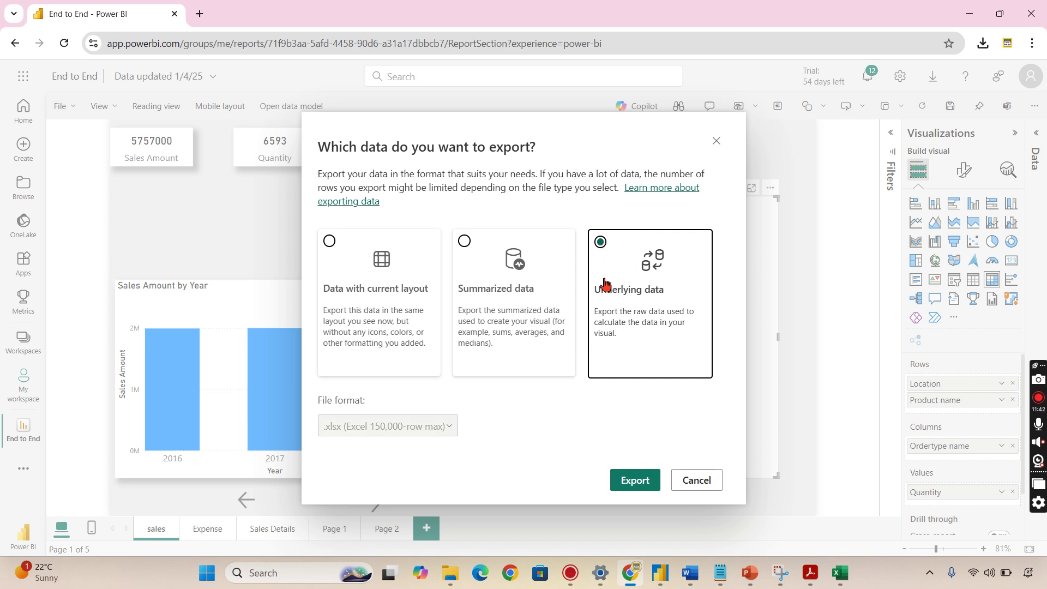
pyautogui.click(636, 480)
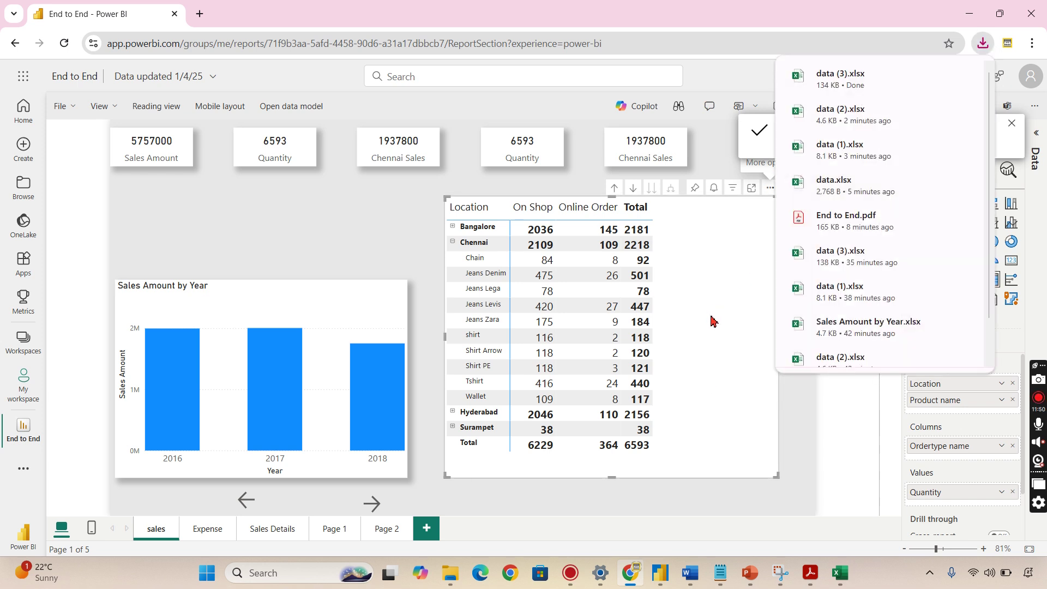
# Step: Open the exported data (3) workbook from the Downloads folder in Excel and enable editing
pyautogui.click(936, 77)
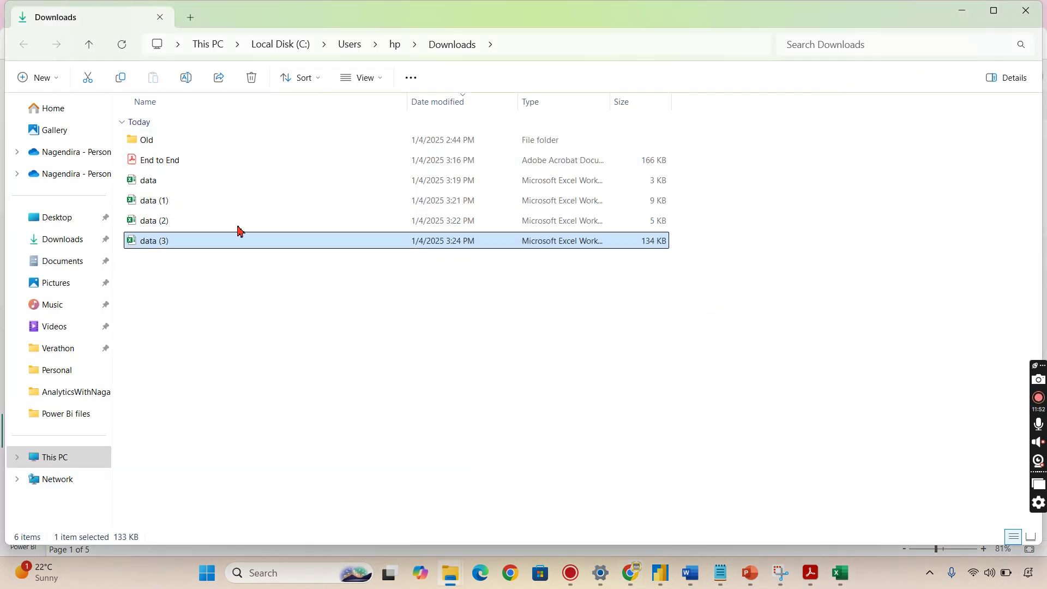
pyautogui.hotkey('alt', 'Tab')
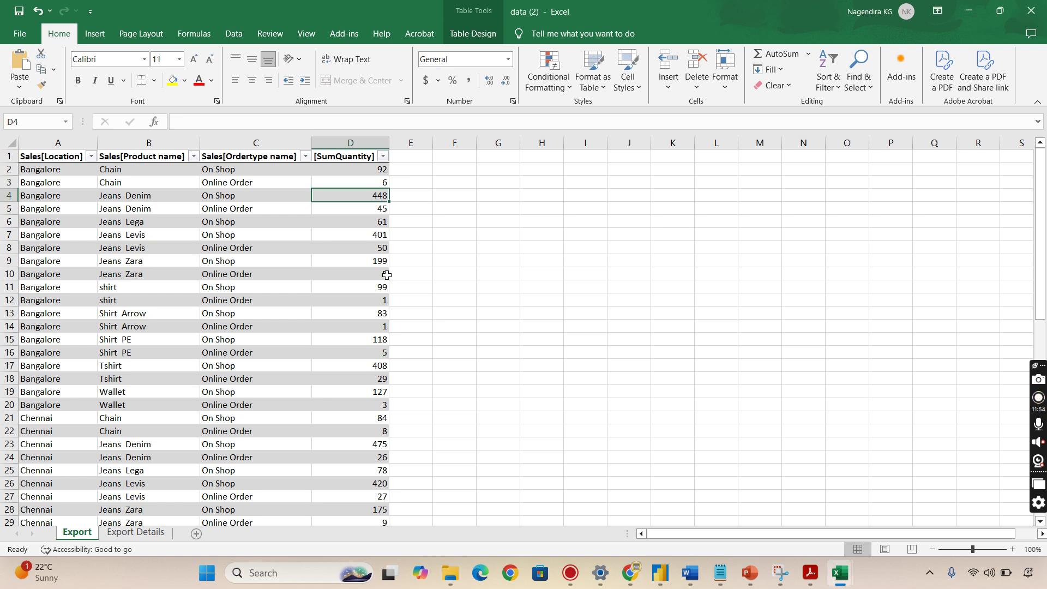
pyautogui.click(516, 202)
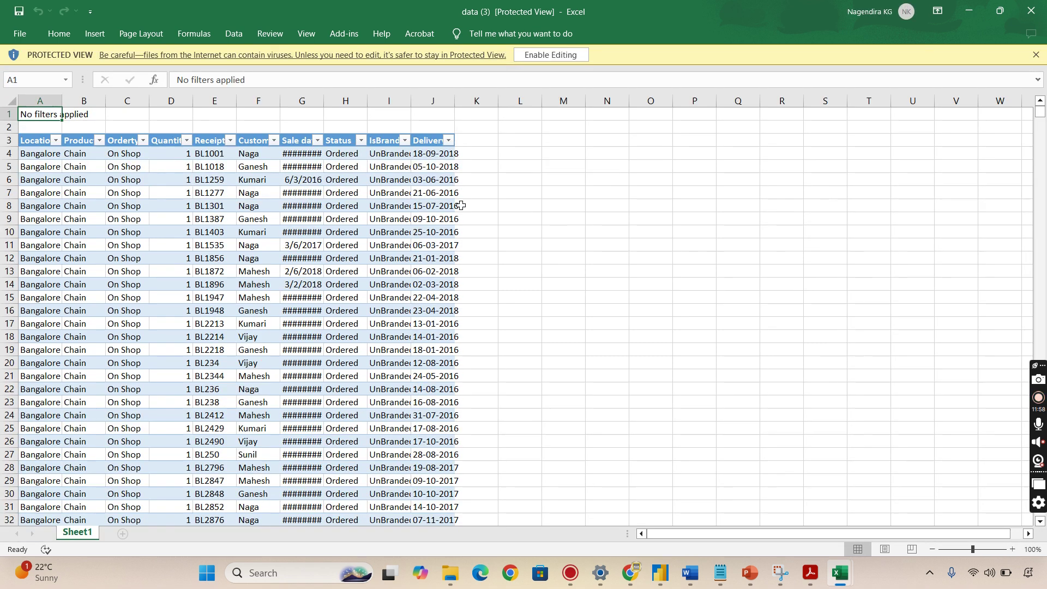
pyautogui.click(393, 203)
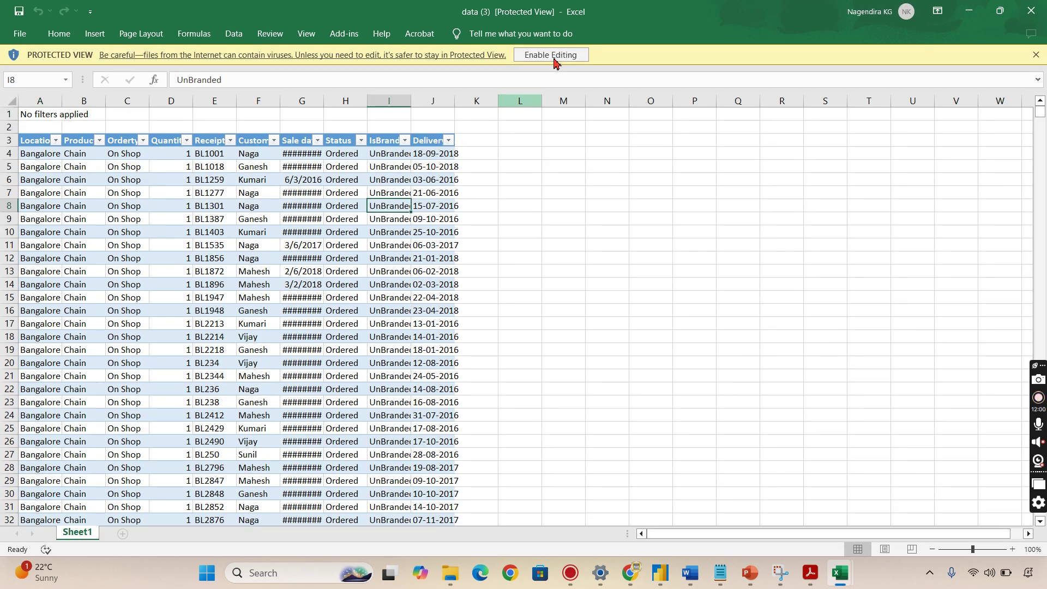
pyautogui.click(551, 55)
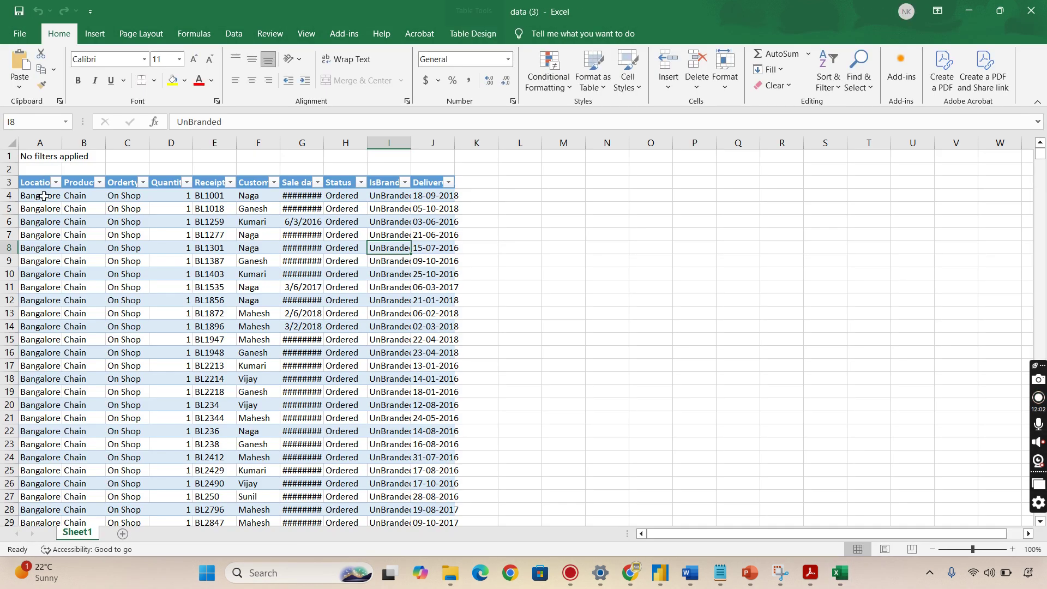
# Step: Review the underlying export's column headers, including Ordertype name, receipt and Customer name, and minimize the workbook
pyautogui.click(83, 184)
pyautogui.click(120, 186)
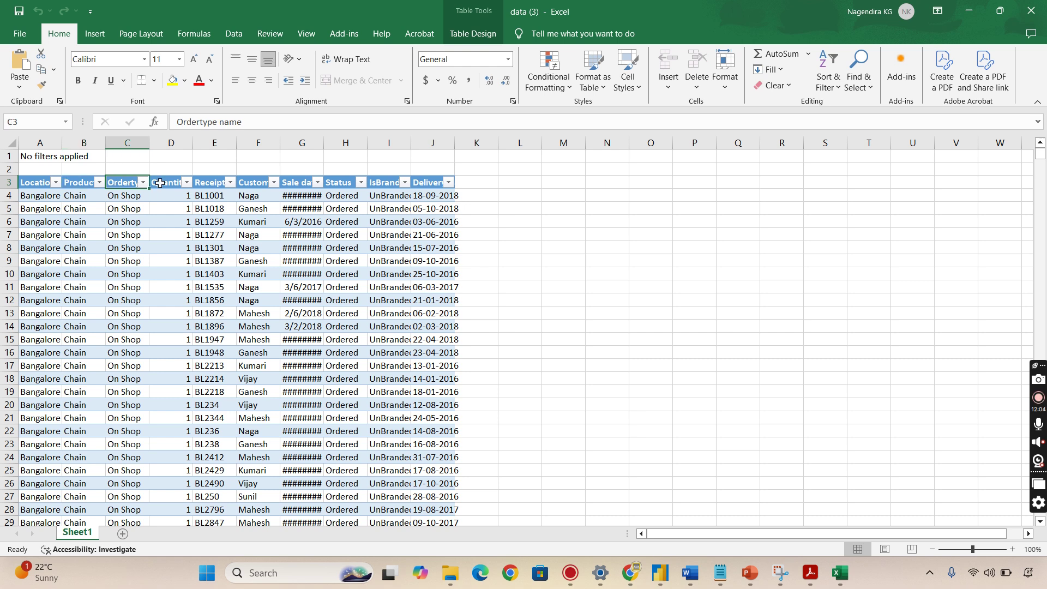
pyautogui.click(214, 182)
pyautogui.click(251, 185)
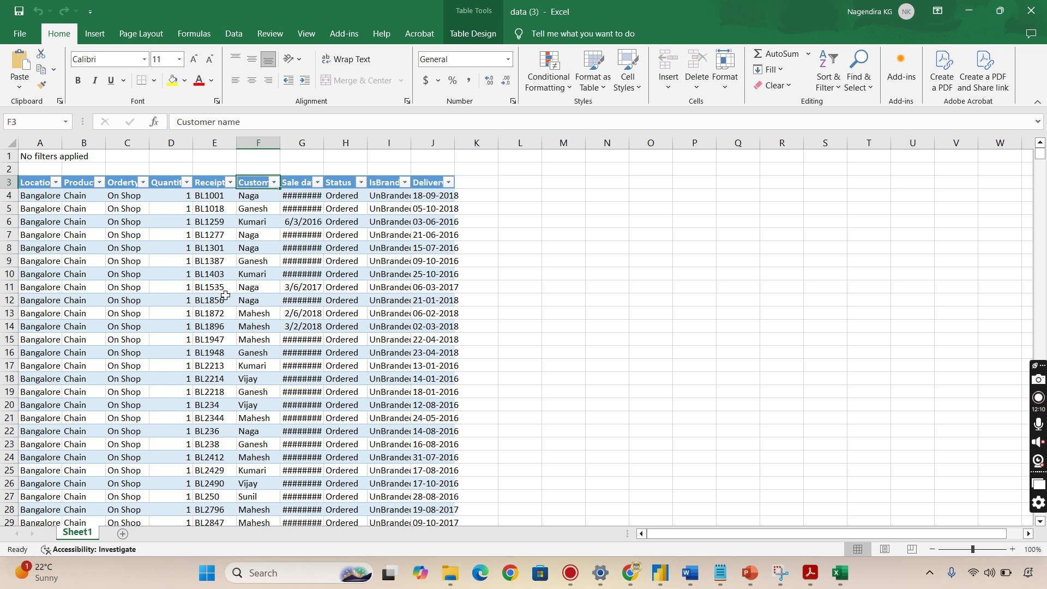
pyautogui.click(295, 197)
pyautogui.click(969, 11)
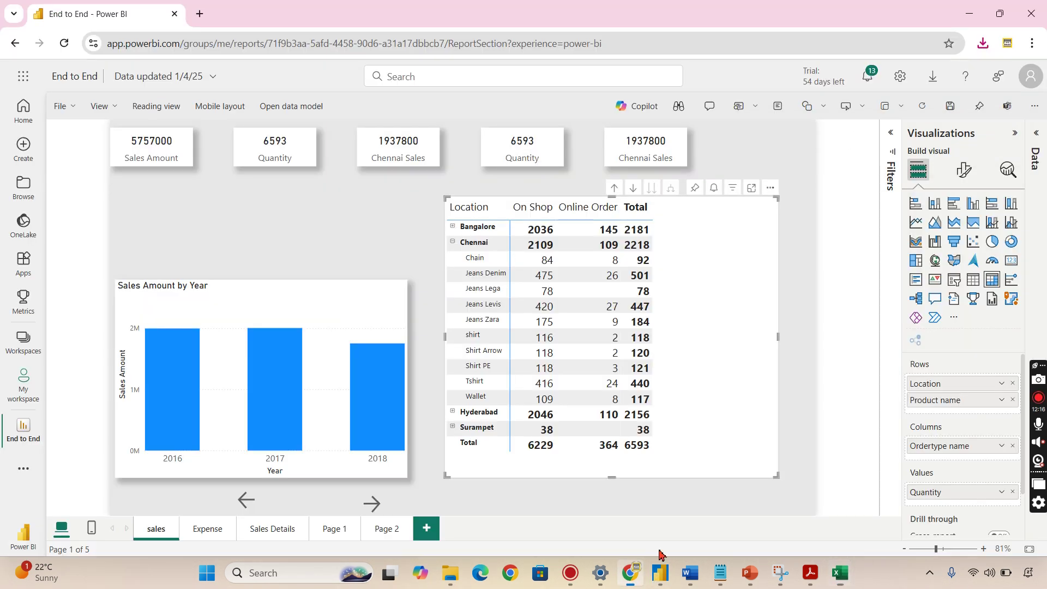
# Step: In the Chrome report, expand the Sales table's field list to compare it with the underlying export's columns, and collapse it again
pyautogui.click(630, 572)
pyautogui.click(1036, 151)
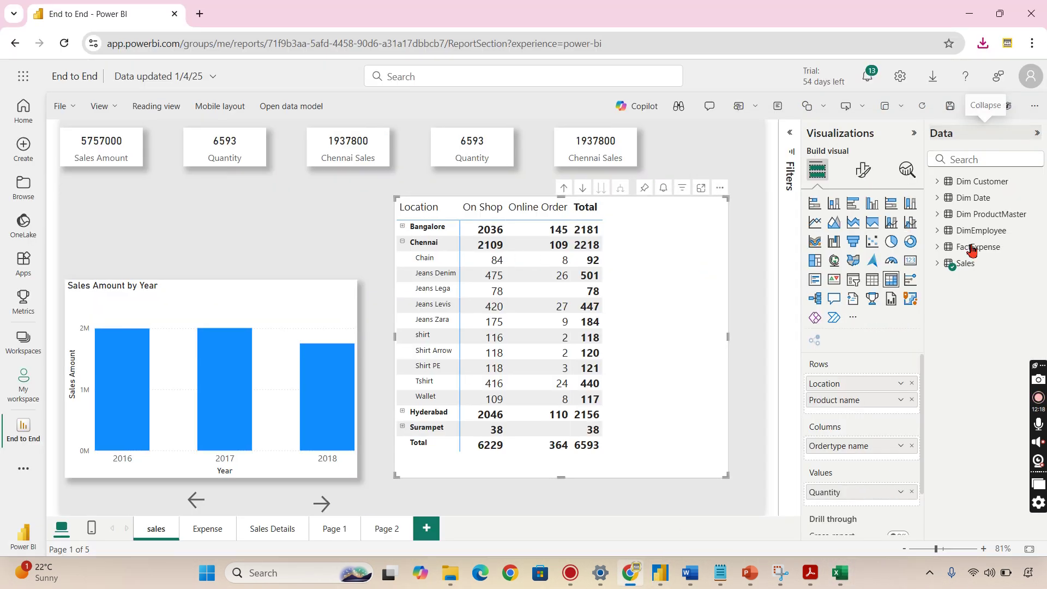
pyautogui.click(940, 267)
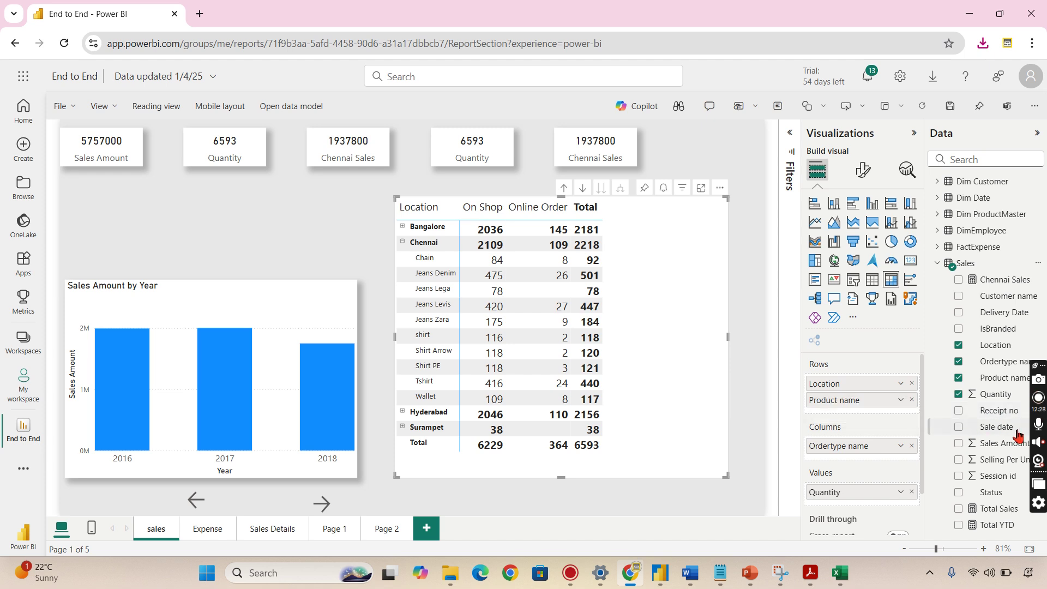
pyautogui.click(938, 264)
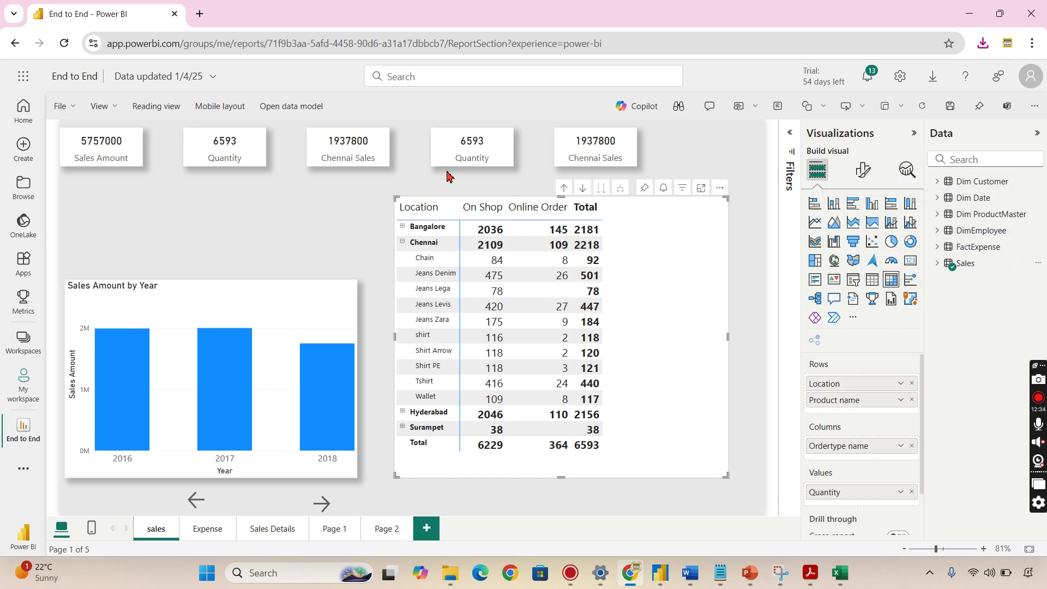
# Step: Expand the Dim Customer table's fields, and examine its relationship to Sales in the report's data model before returning to the report
pyautogui.click(937, 182)
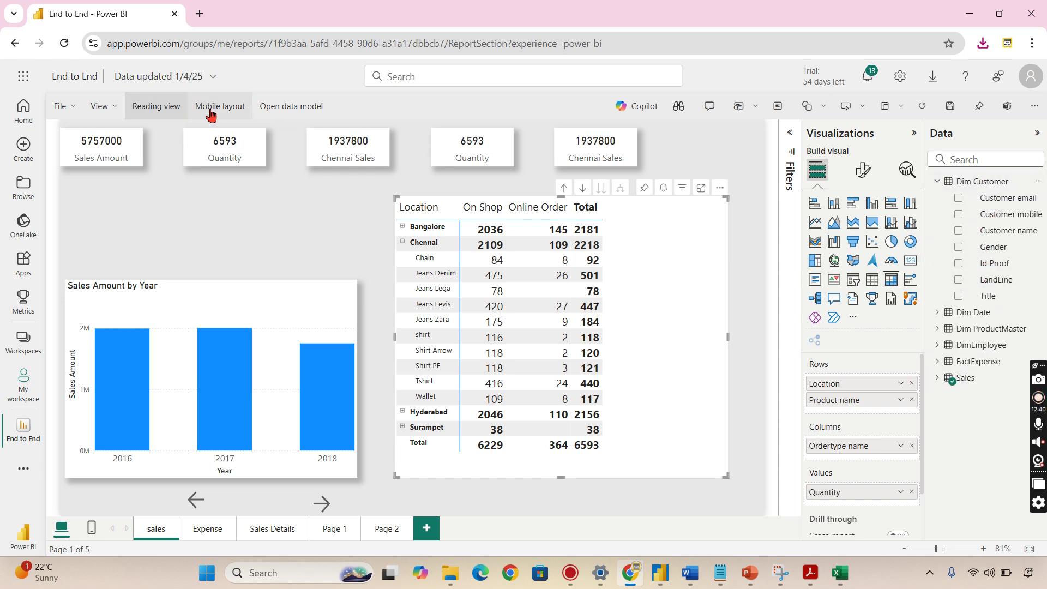
pyautogui.click(283, 105)
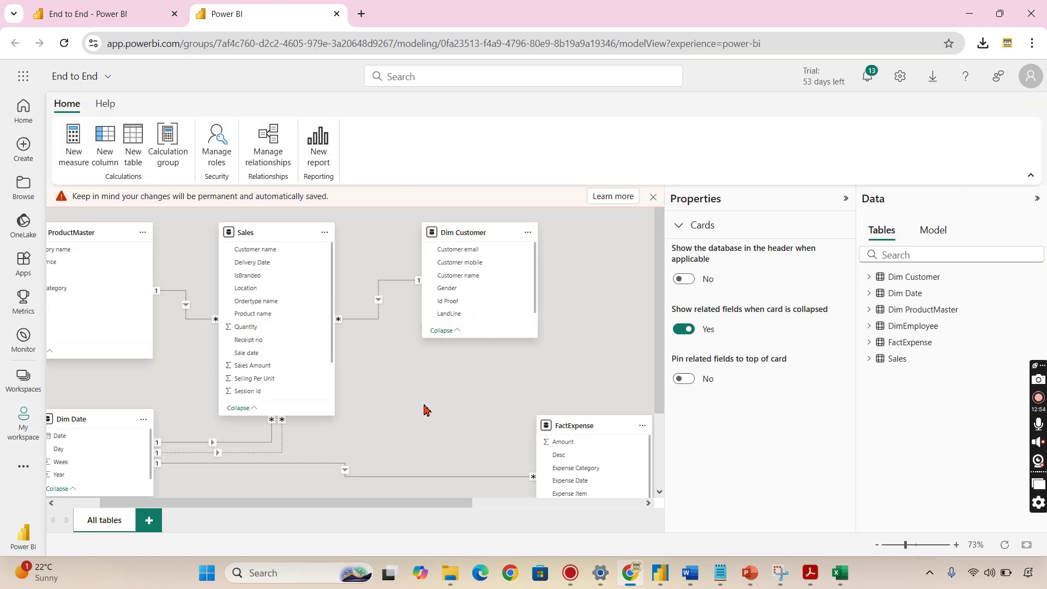
pyautogui.moveTo(425, 409); pyautogui.dragTo(502, 402)
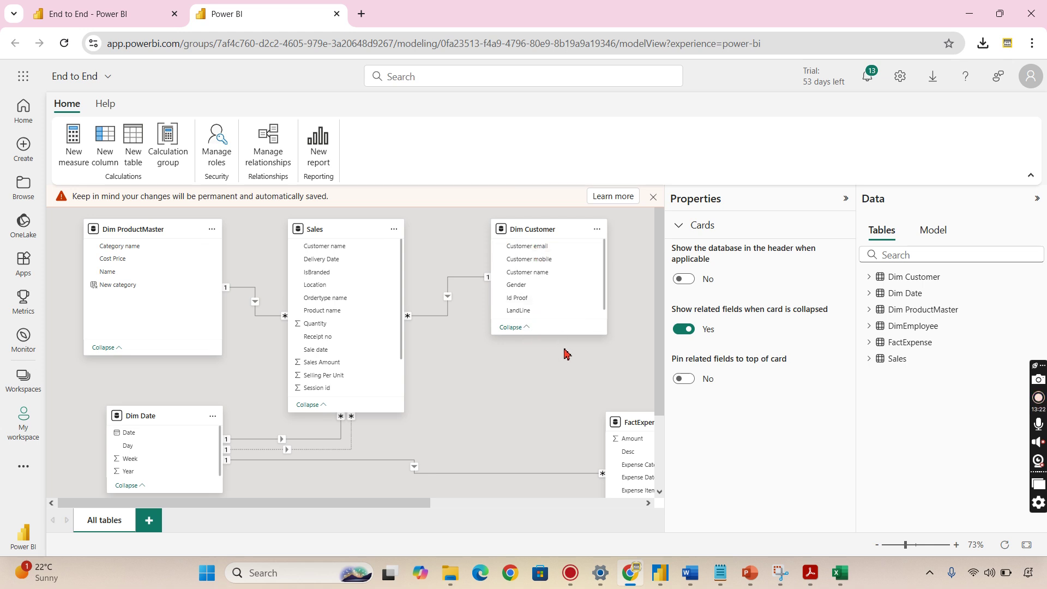
pyautogui.click(82, 22)
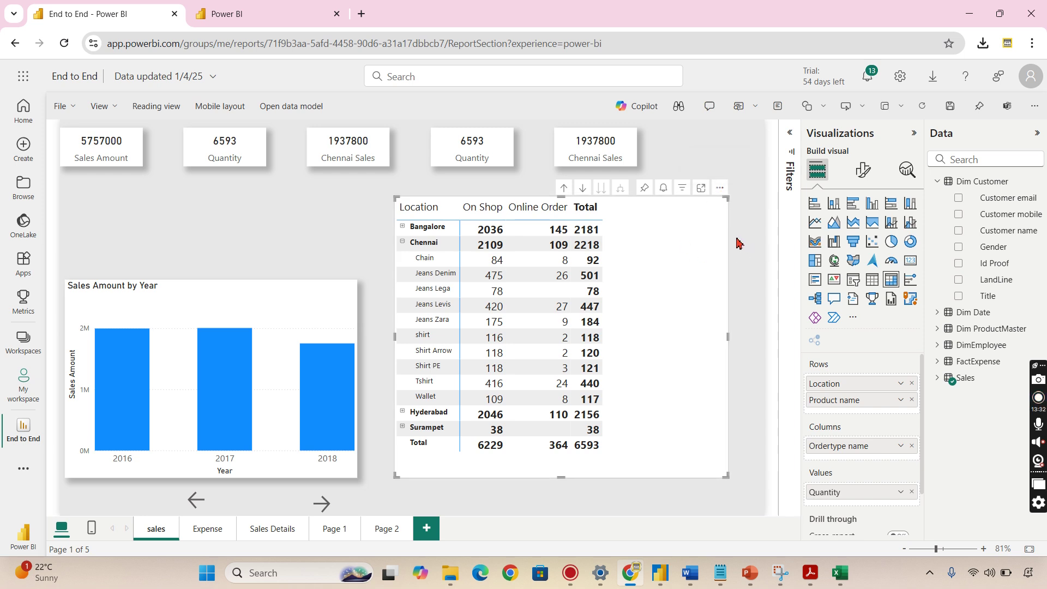
# Step: Add Dim Customer's Gender field to the Location matrix's columns below Ordertype name, and expand the column hierarchy one level
pyautogui.click(720, 189)
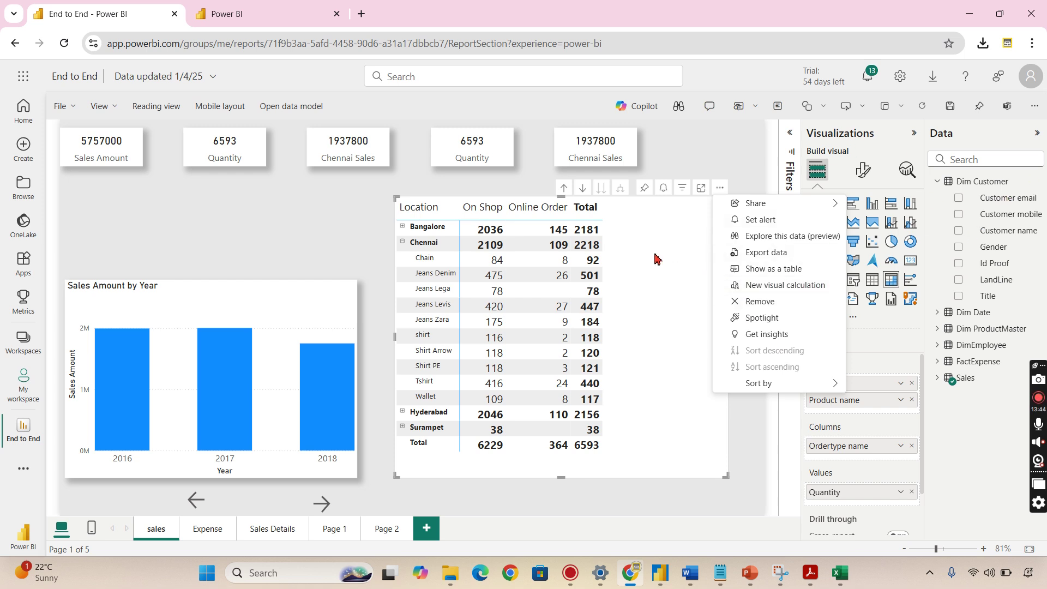
pyautogui.moveTo(1000, 249); pyautogui.dragTo(886, 462)
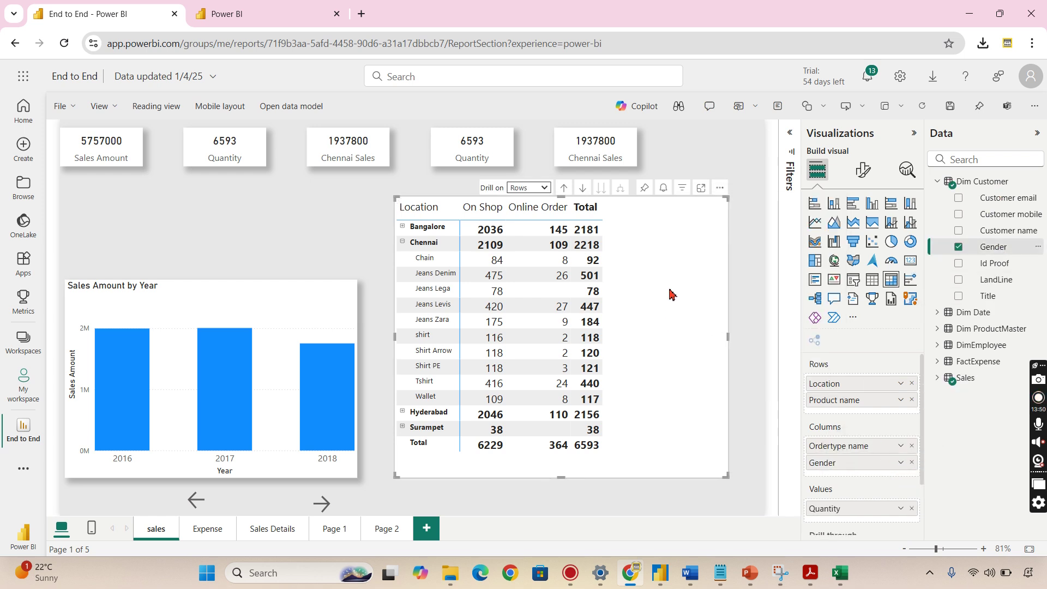
pyautogui.click(543, 188)
pyautogui.click(523, 218)
pyautogui.click(620, 189)
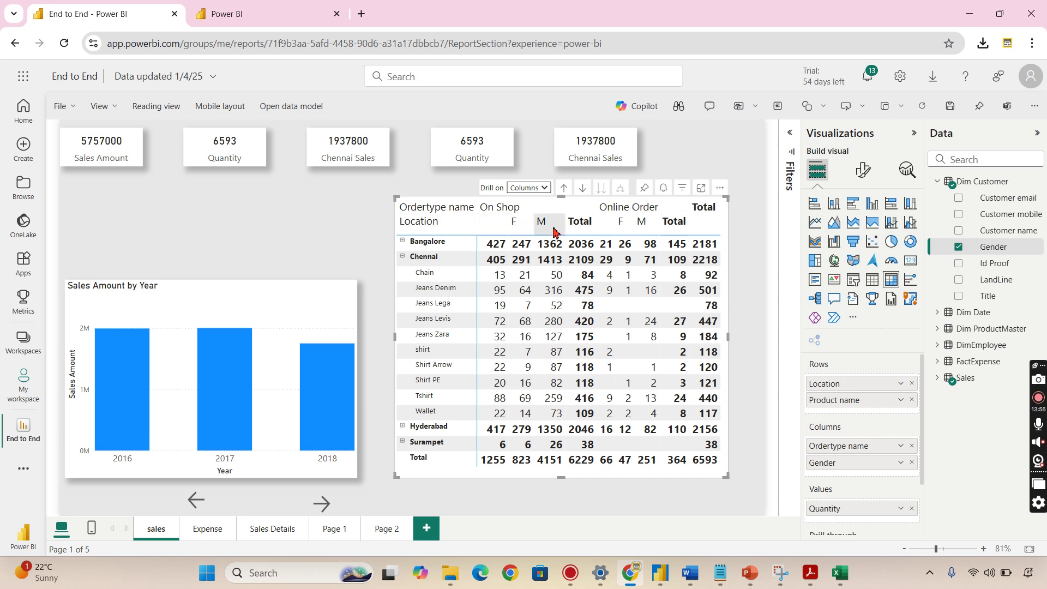
# Step: Export the Location matrix's underlying data, with Gender included, as an .xlsx file
pyautogui.click(720, 188)
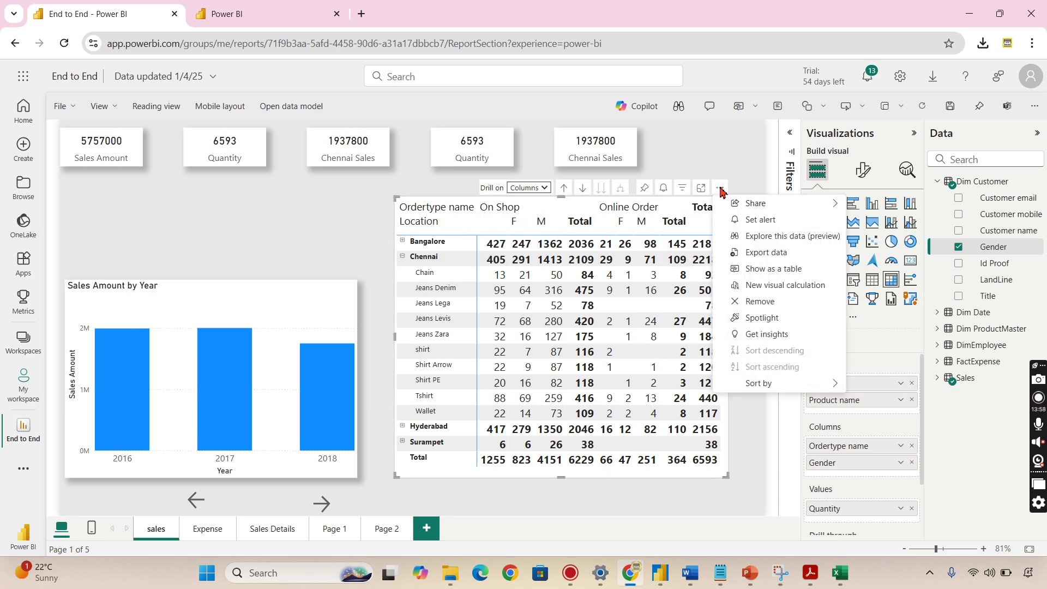
pyautogui.click(776, 254)
pyautogui.click(638, 259)
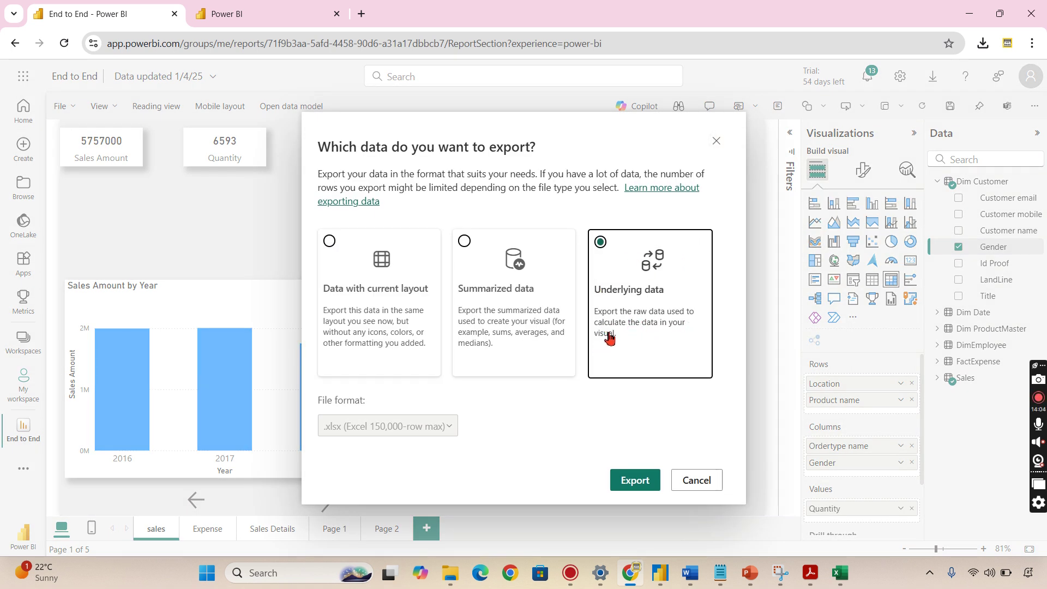
pyautogui.click(632, 487)
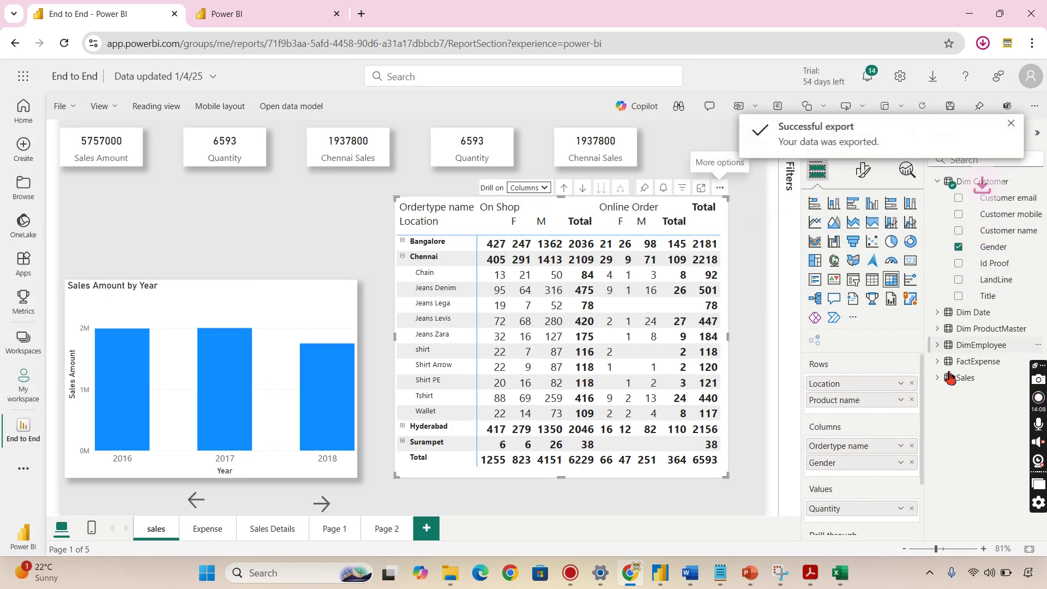
# Step: Open the exported data (4) workbook in Excel, check the Gender column's values, and enable editing
pyautogui.moveTo(880, 81)
pyautogui.click(935, 76)
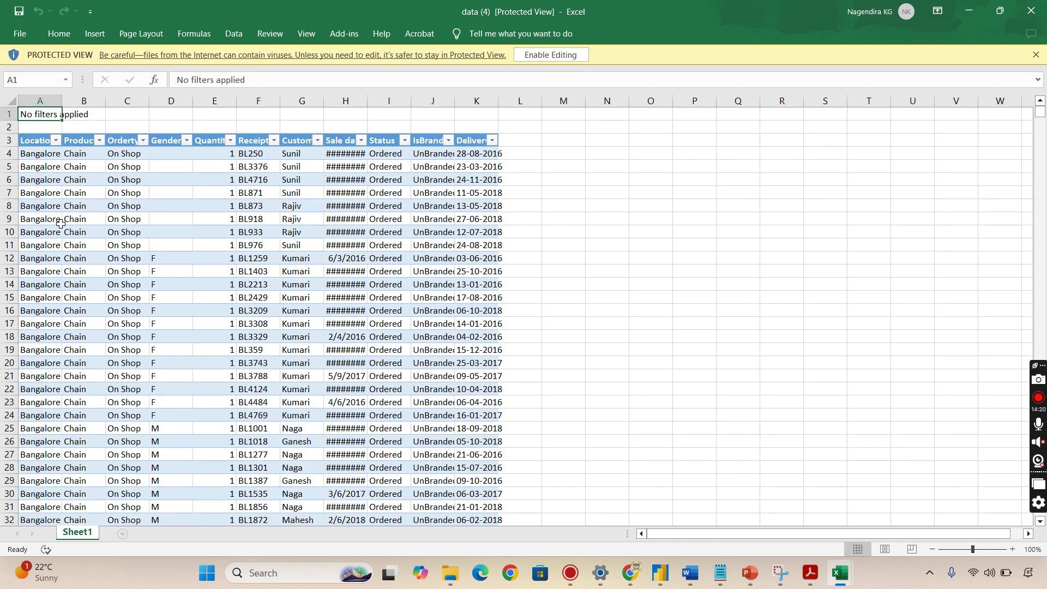
pyautogui.moveTo(171, 138); pyautogui.dragTo(171, 494)
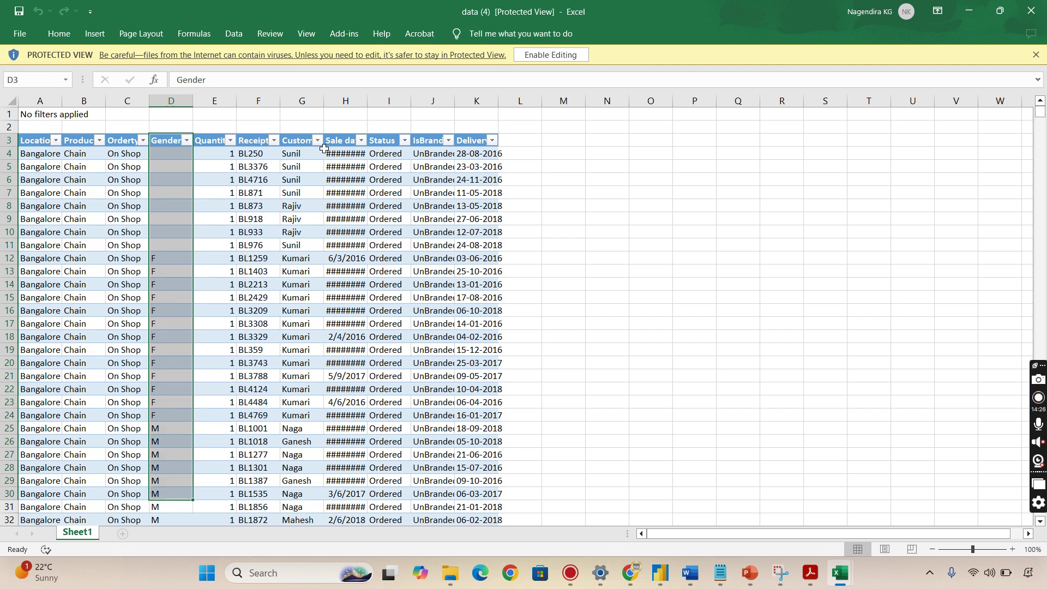
pyautogui.click(525, 55)
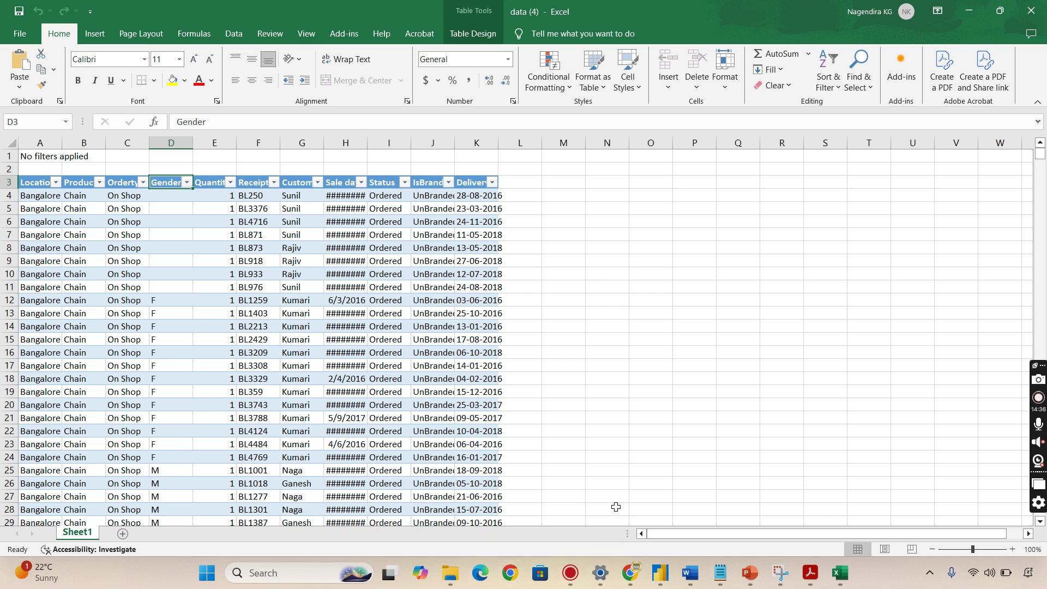
# Step: Switch to Chrome to review the data model's table relationships again, and bring up the V52 Export data from Power BI presentation in PowerPoint
pyautogui.click(630, 573)
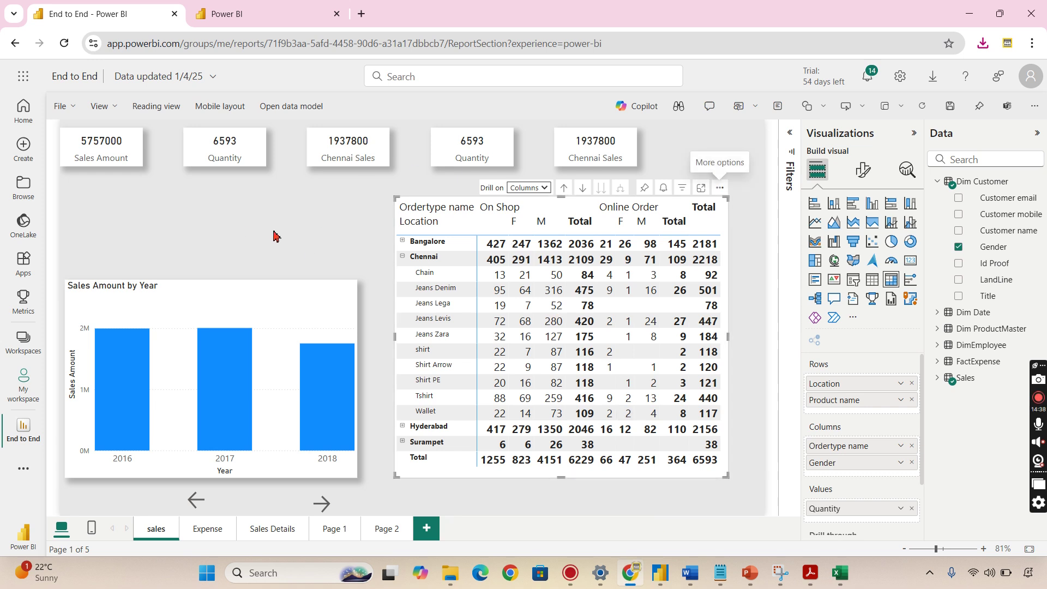
pyautogui.click(289, 16)
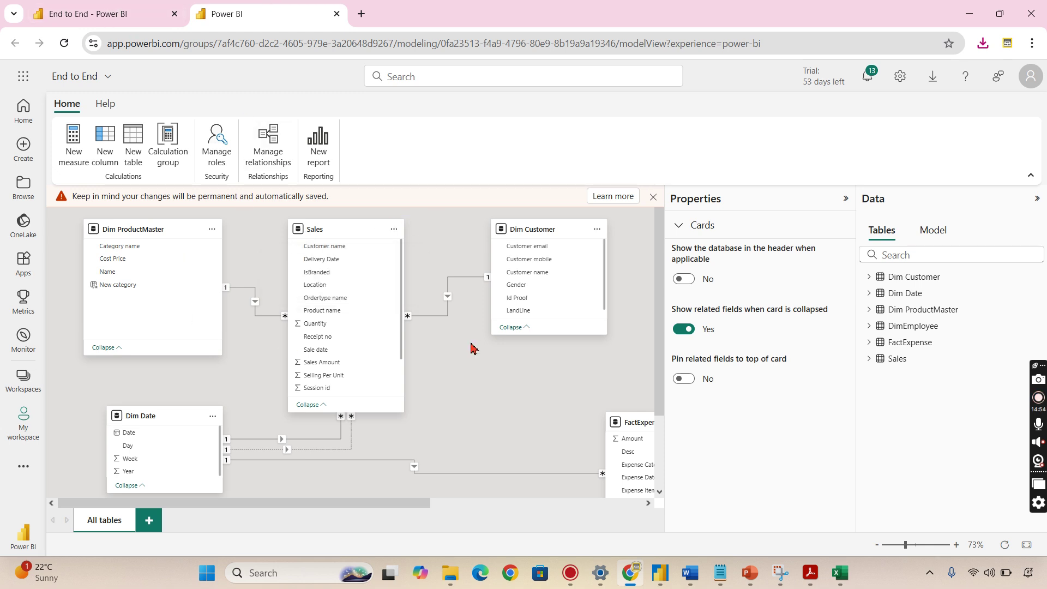
pyautogui.click(155, 15)
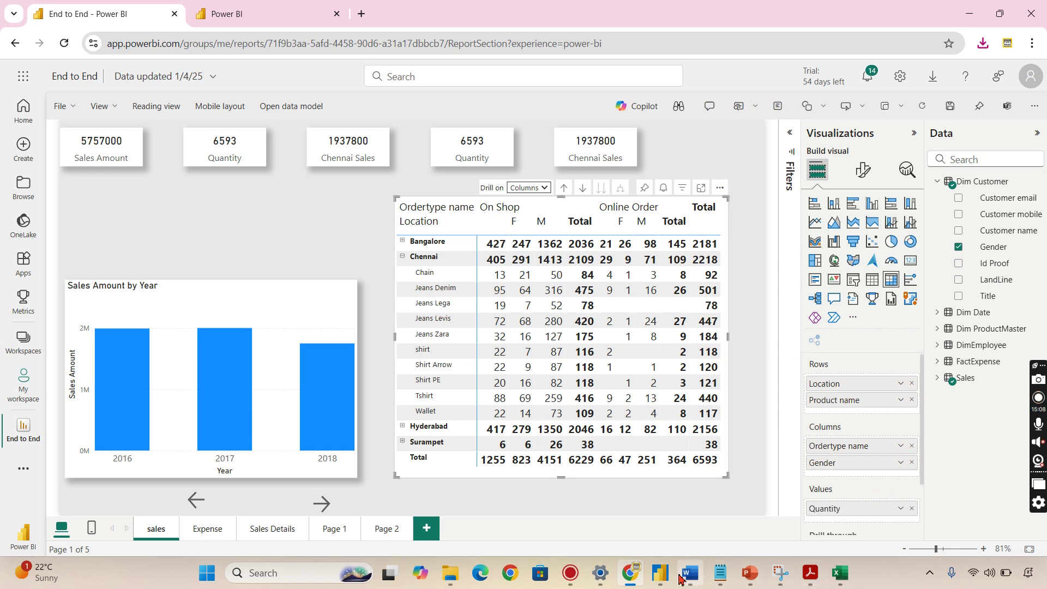
pyautogui.click(748, 581)
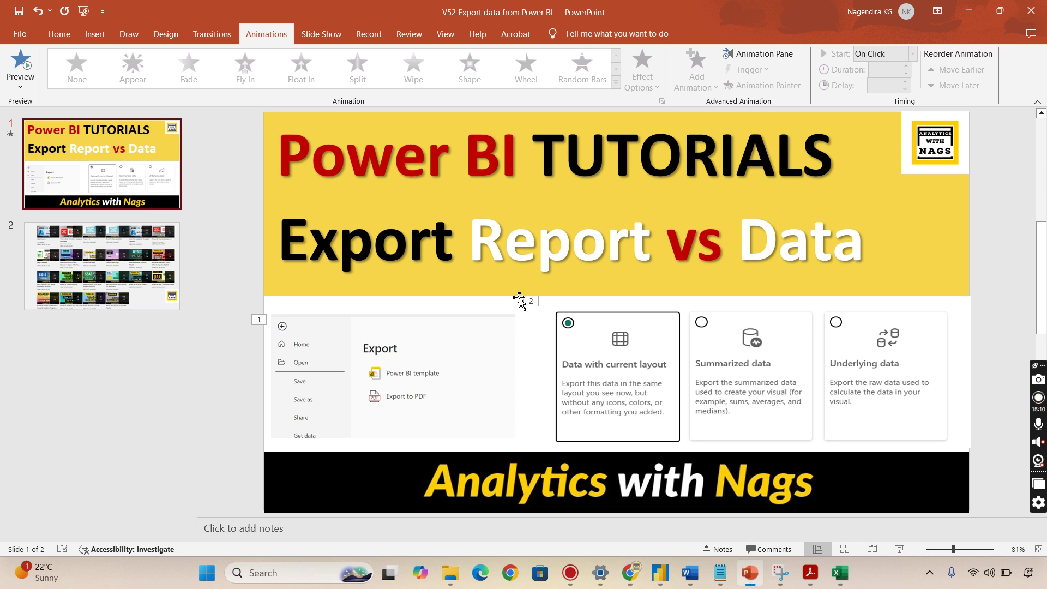